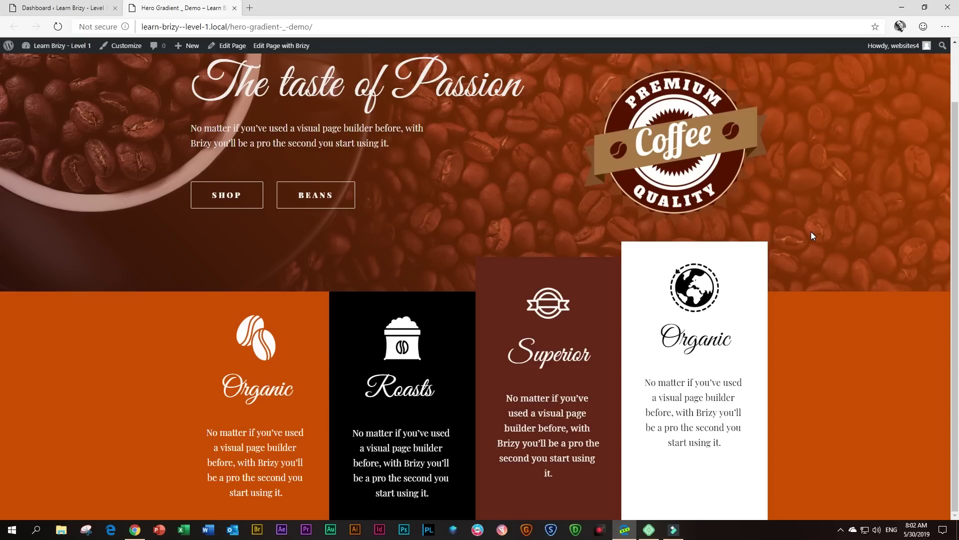
Close the Hero Gradient demo page and look into each widget on the WordPress dashboard, collapsing it again
left_click(235, 8)
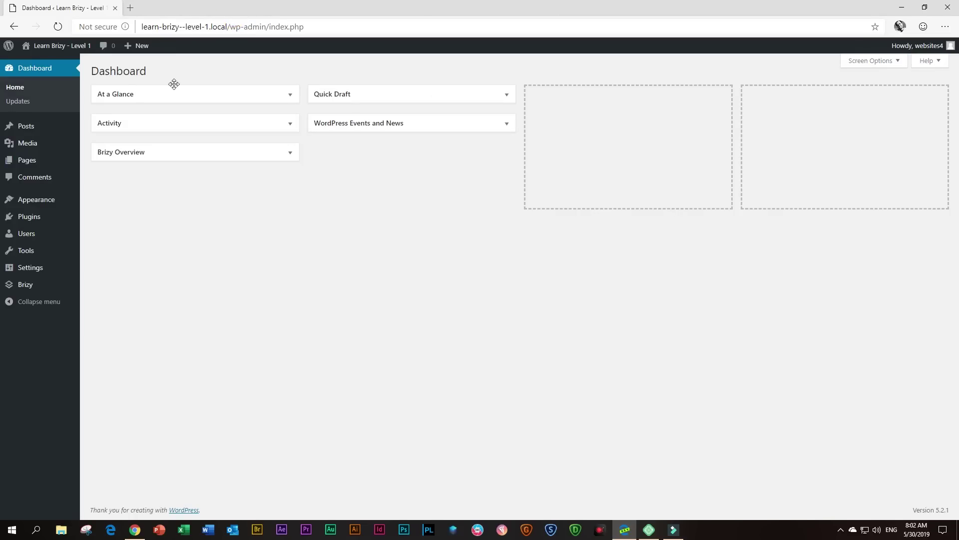
left_click(290, 96)
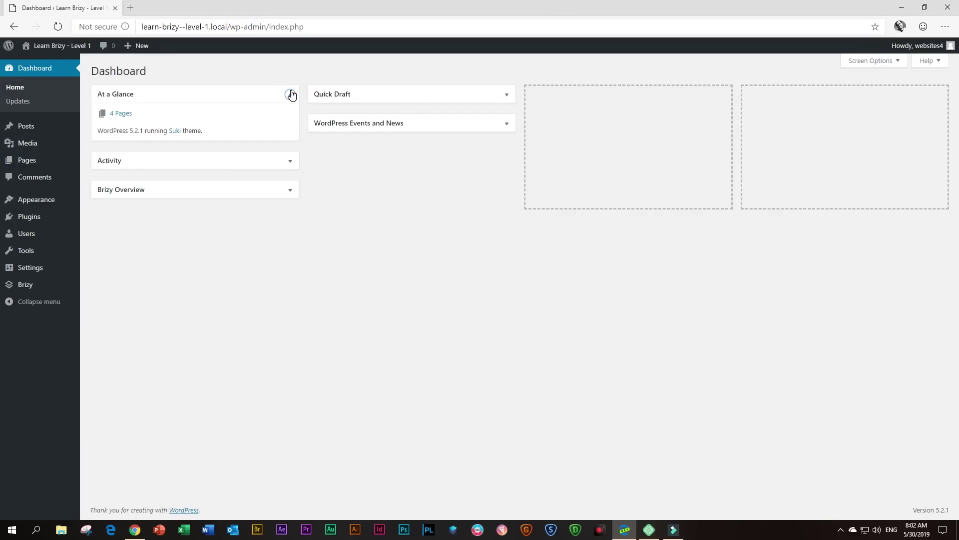
left_click(290, 96)
left_click(290, 124)
left_click(290, 124)
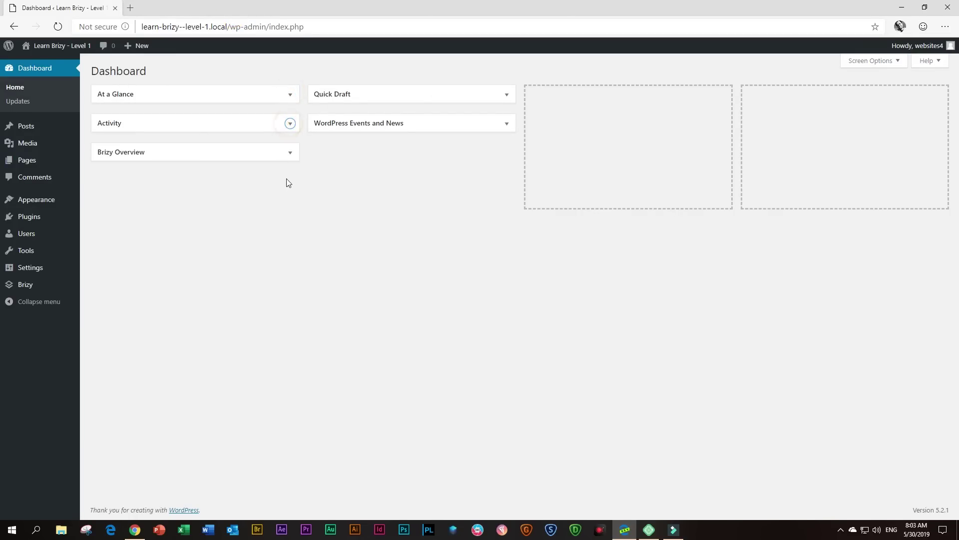
left_click(290, 153)
left_click(290, 152)
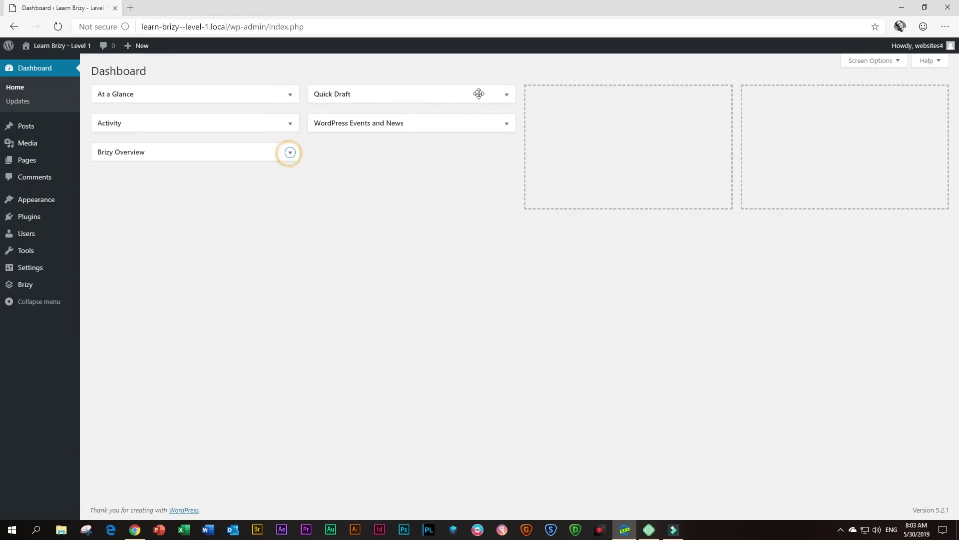
left_click(507, 94)
left_click(507, 95)
left_click(507, 124)
left_click(506, 124)
View the Coffee Shop page from the list of all pages and open it for editing with Brizy
mouse_move(13, 161)
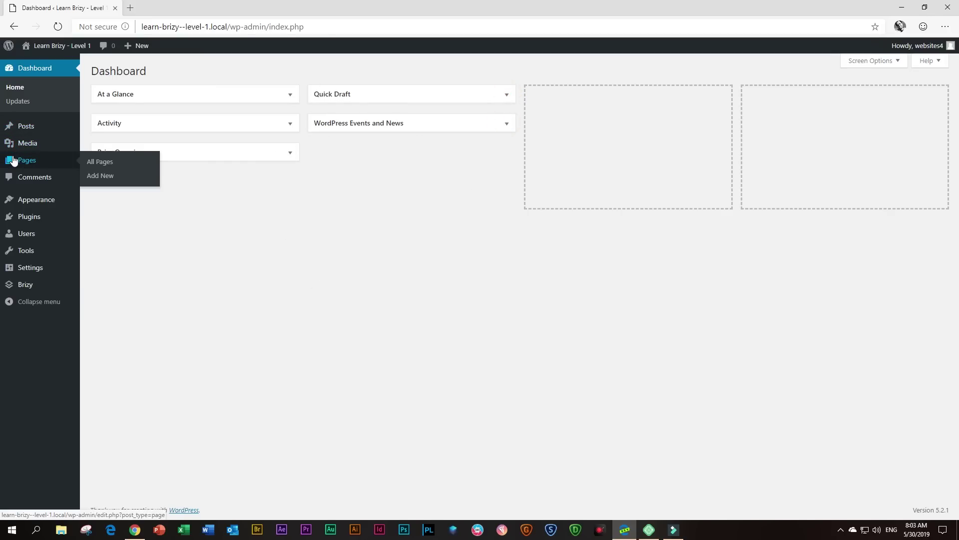
left_click(103, 165)
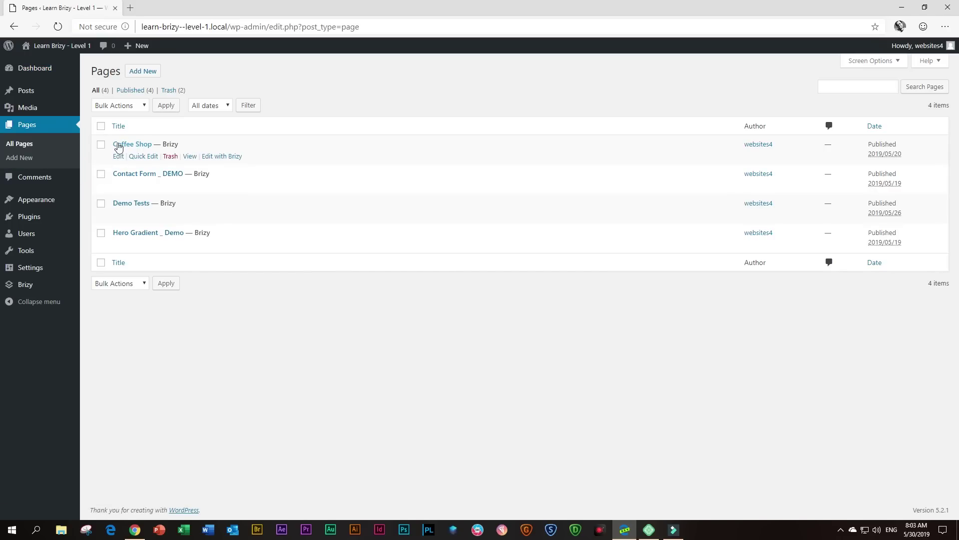
left_click(189, 157)
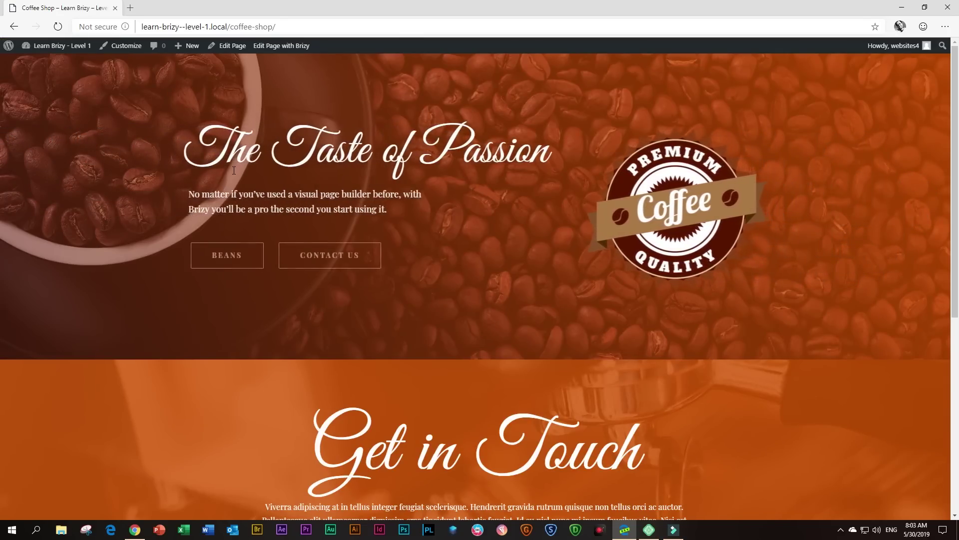
scroll(236, 180, "down", 5)
scroll(225, 212, "up", 5)
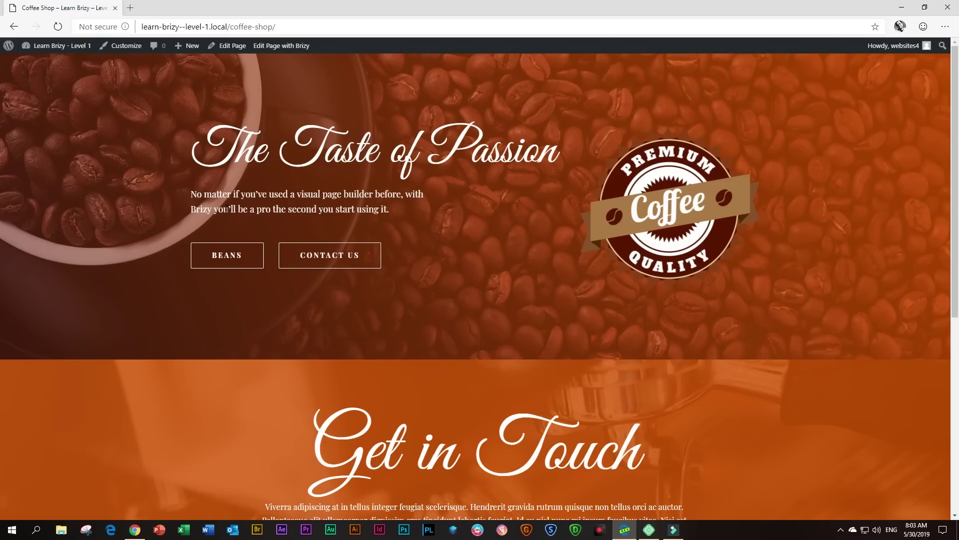
scroll(228, 209, "down", 5)
scroll(226, 210, "up", 5)
left_click(275, 50)
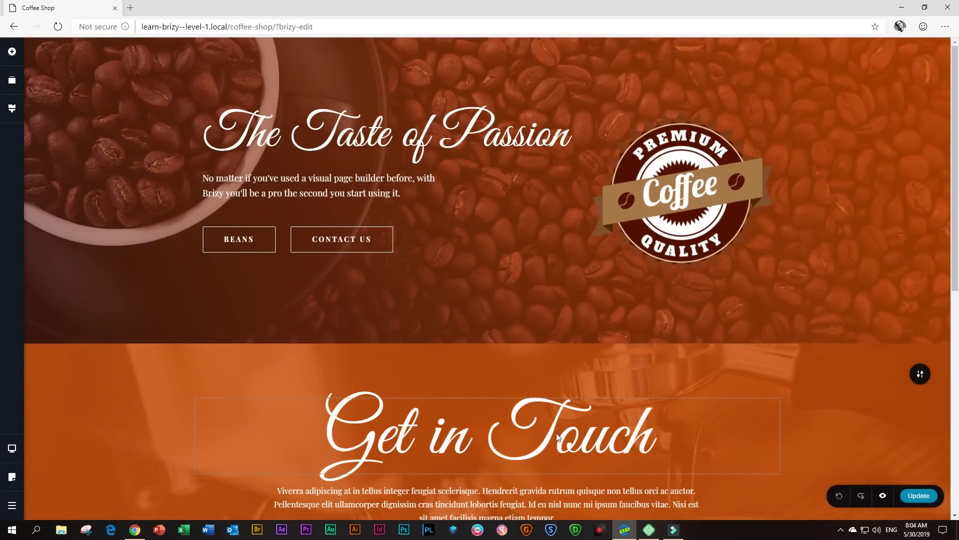
Insert a blank block with a two-column row between the hero section and the Get in Touch section
scroll(532, 381, "down", 8)
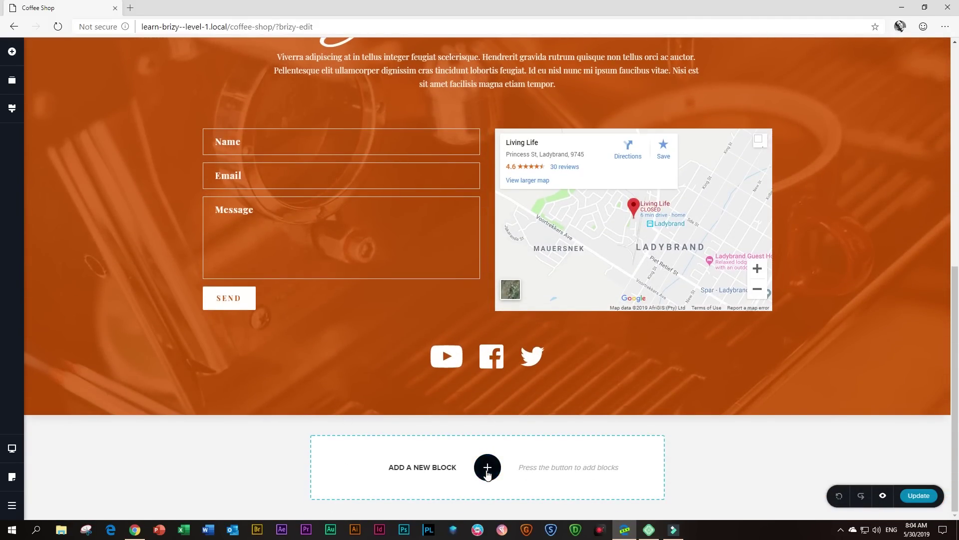
scroll(487, 468, "up", 8)
mouse_move(487, 343)
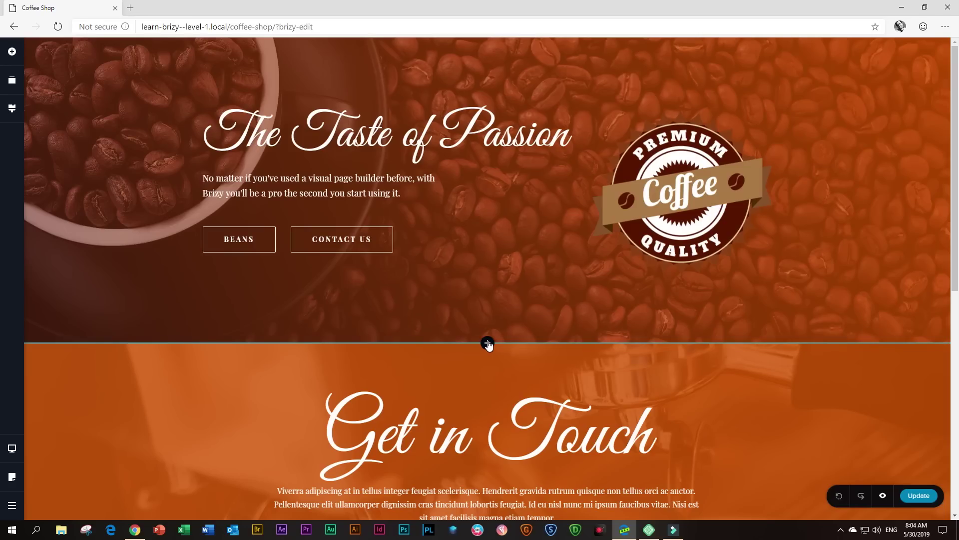
left_click(487, 343)
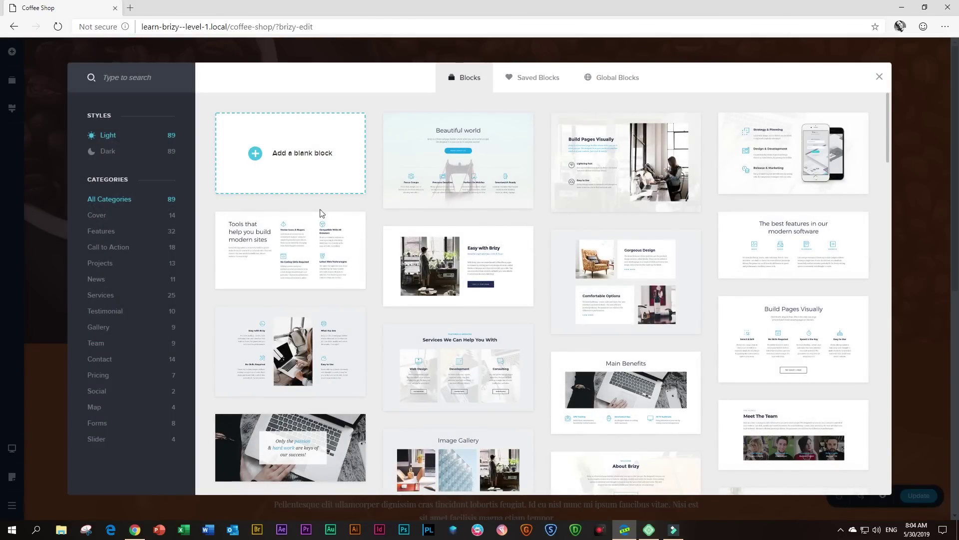
left_click(285, 155)
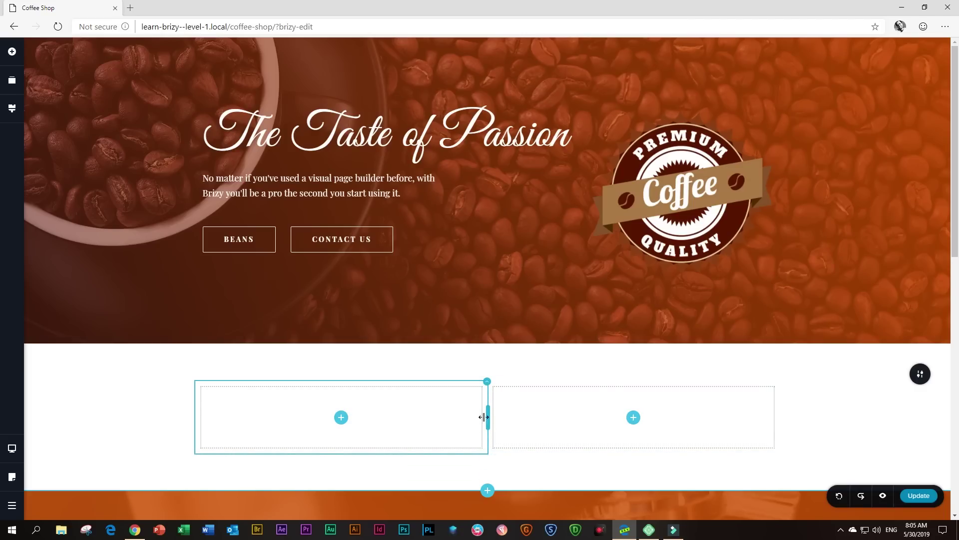
Duplicate the first column of the new block twice to make a row of four columns
left_click(486, 385)
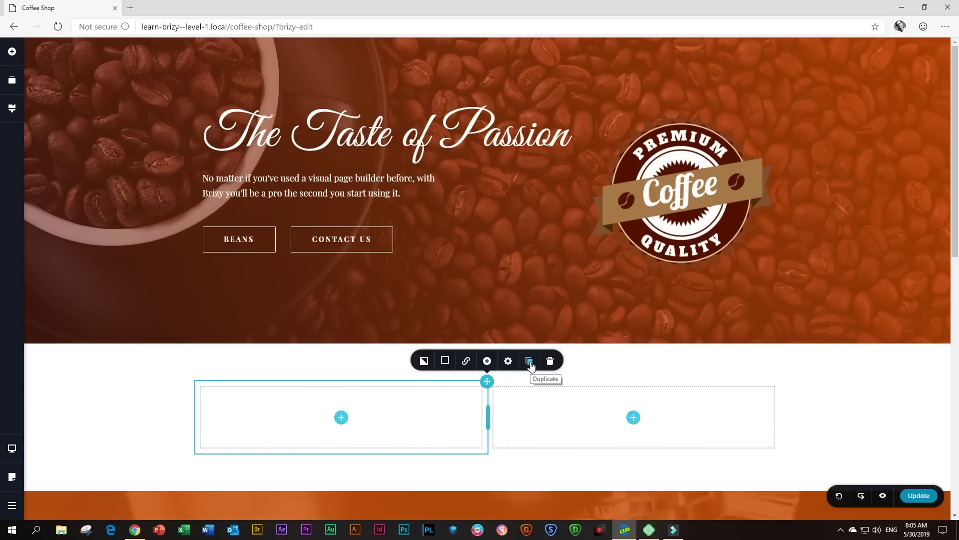
left_click(529, 361)
left_click(529, 360)
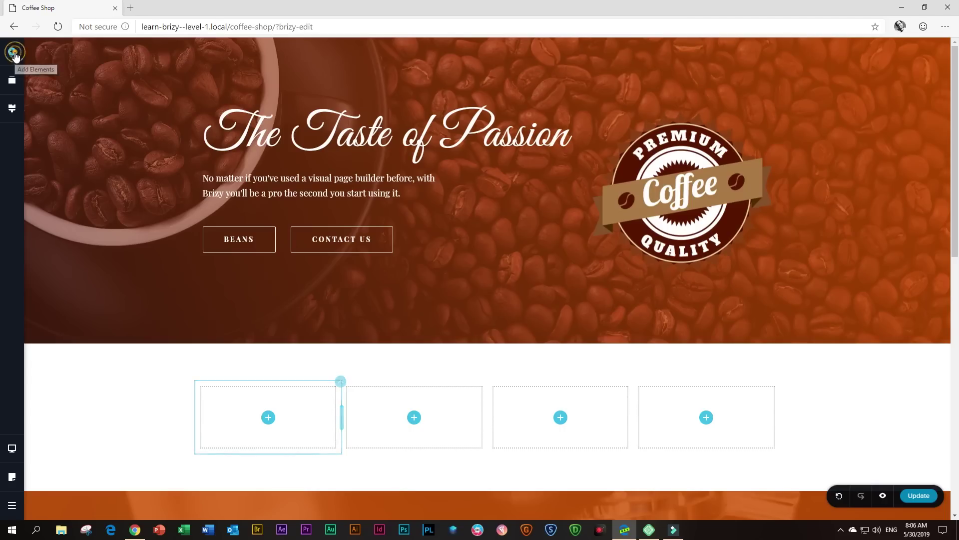
Add an image element to the first column with two text elements stacked beneath it
left_click(15, 54)
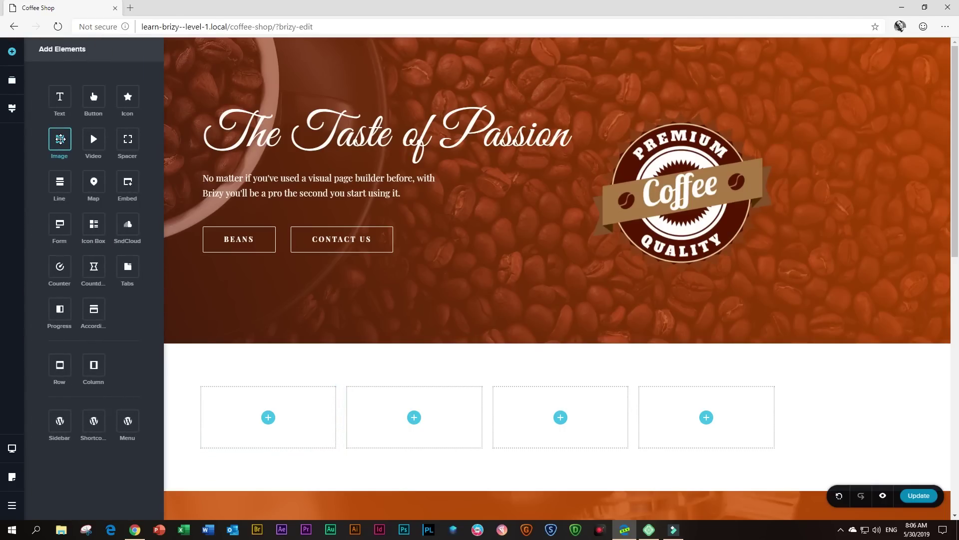
mouse_move(68, 138)
left_mouse_down()
mouse_move(231, 286)
mouse_move(260, 419)
mouse_move(270, 428)
left_mouse_up()
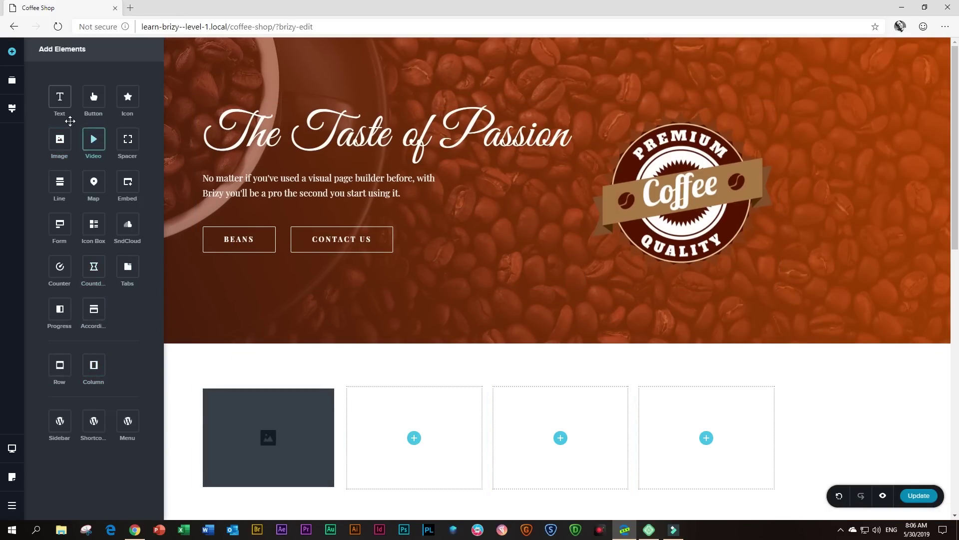
left_click_drag(60, 96, 242, 497)
scroll(243, 475, "down", 4)
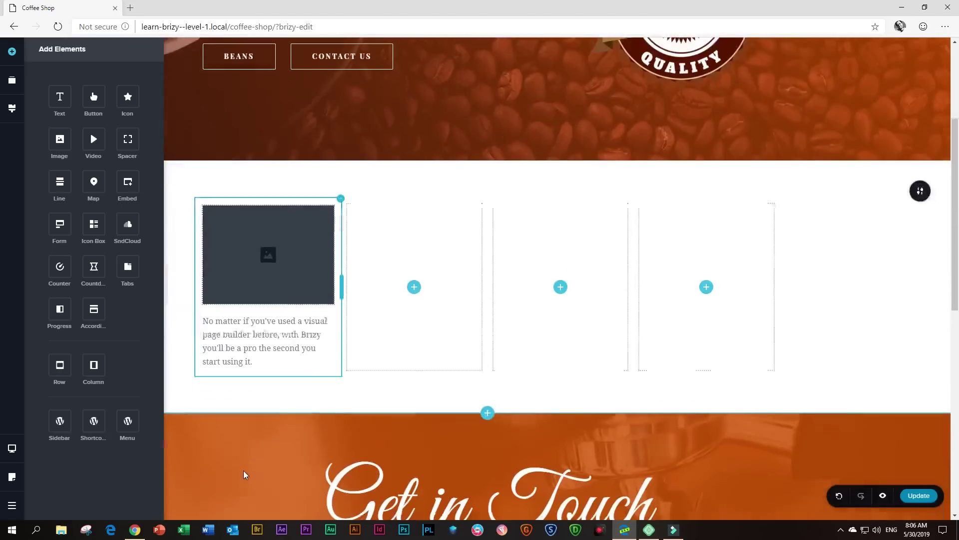
scroll(251, 471, "down", 2)
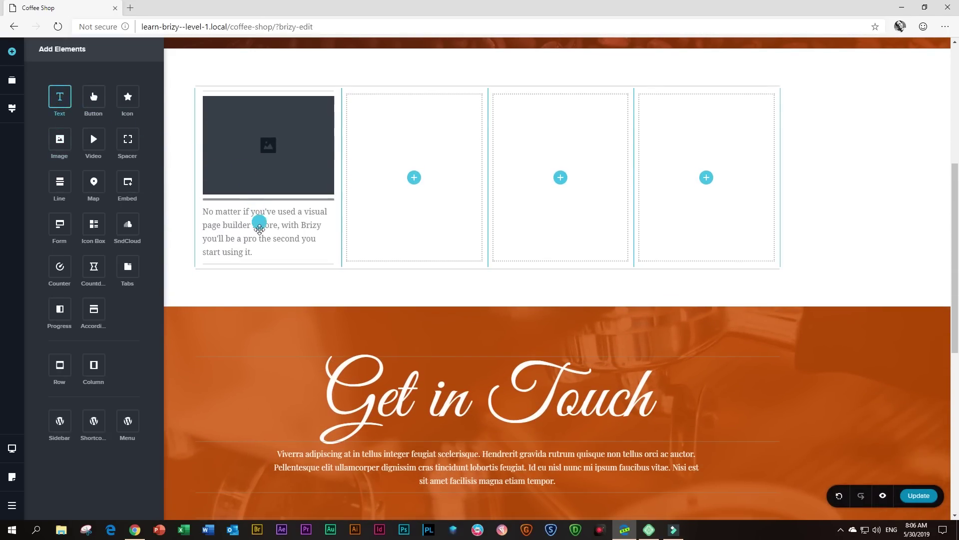
left_click_drag(258, 265, 255, 267)
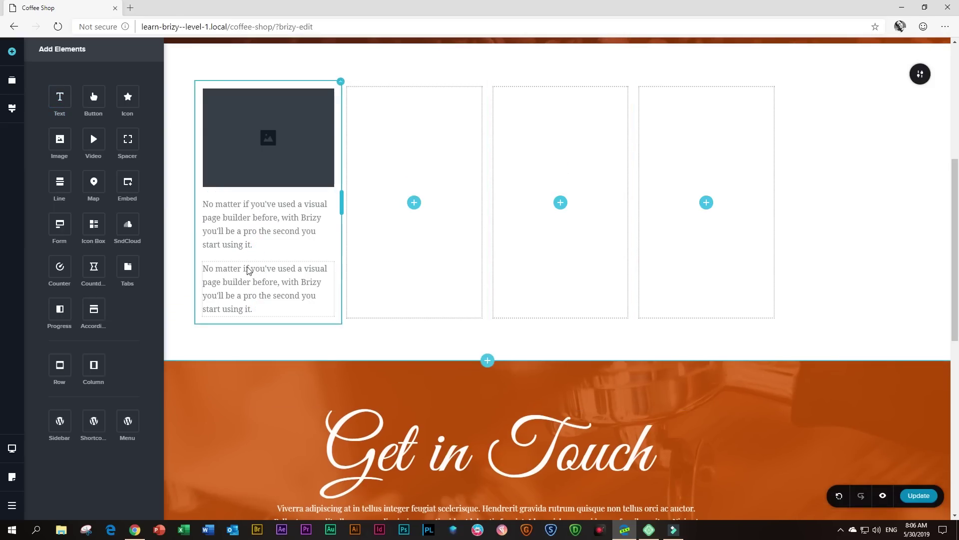
Fill the first column's image placeholder with noun_coffee-beans_2247917.png from the media library
scroll(275, 286, "up", 1)
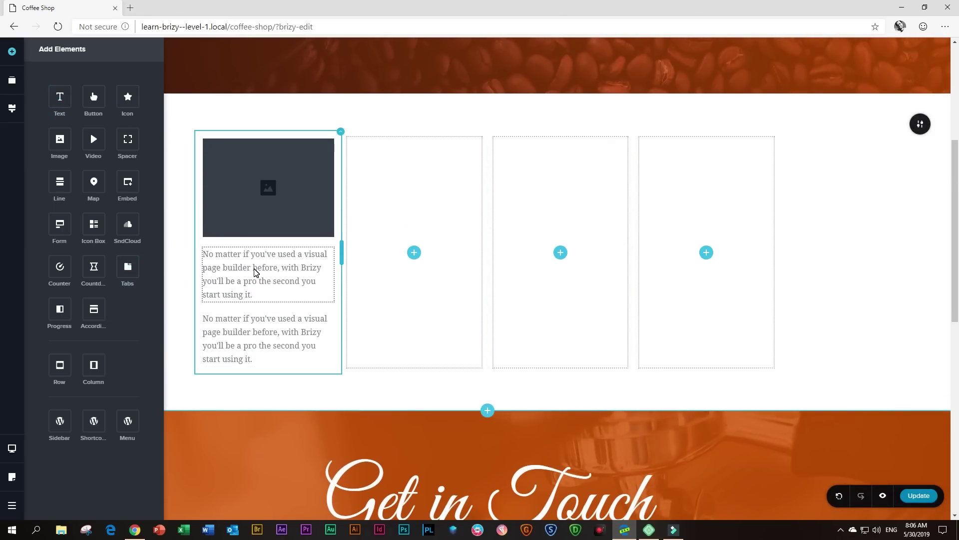
scroll(255, 275, "up", 2)
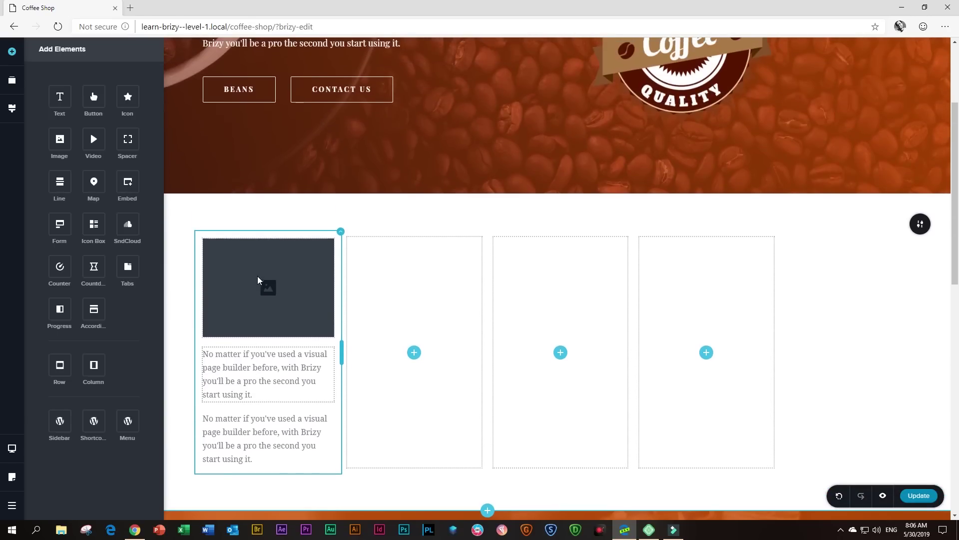
left_click(281, 288)
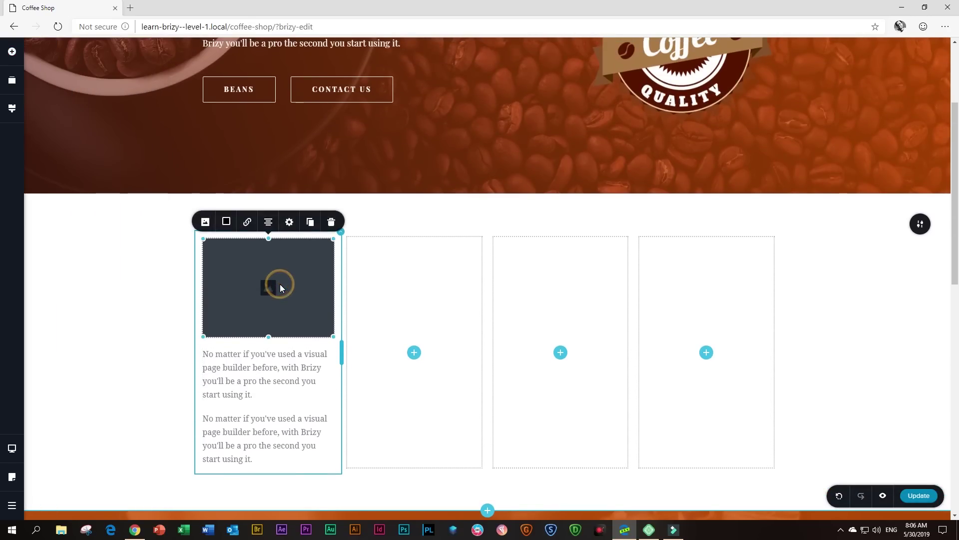
left_click(207, 226)
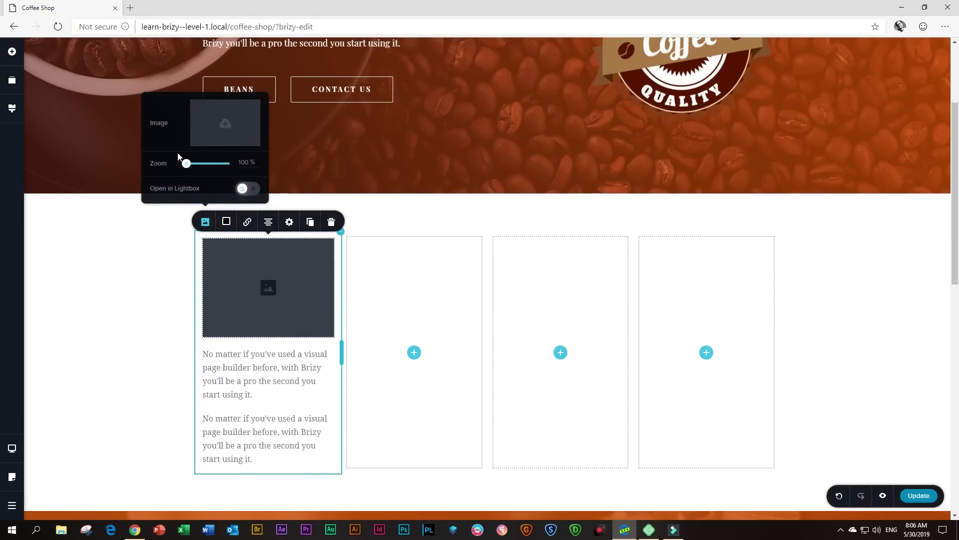
left_click(229, 128)
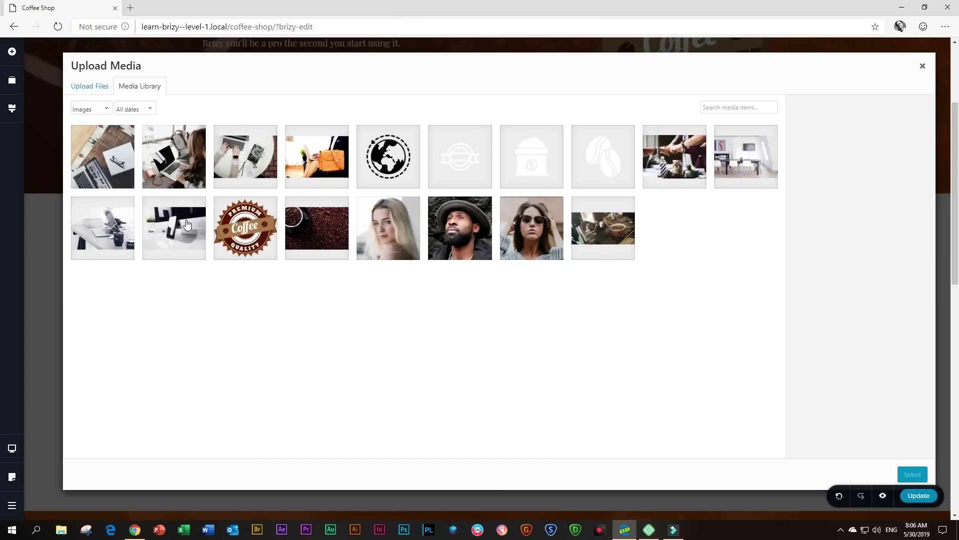
left_click(596, 158)
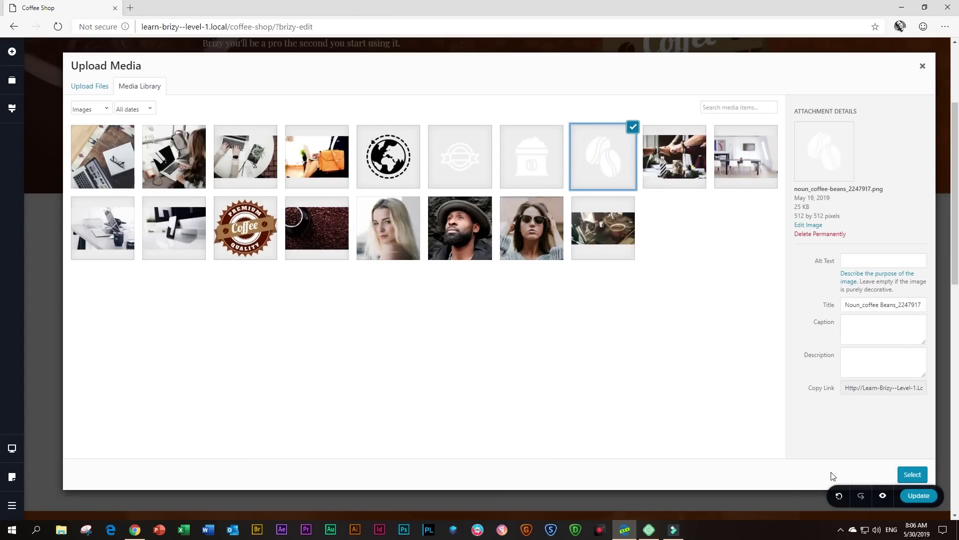
left_click(910, 474)
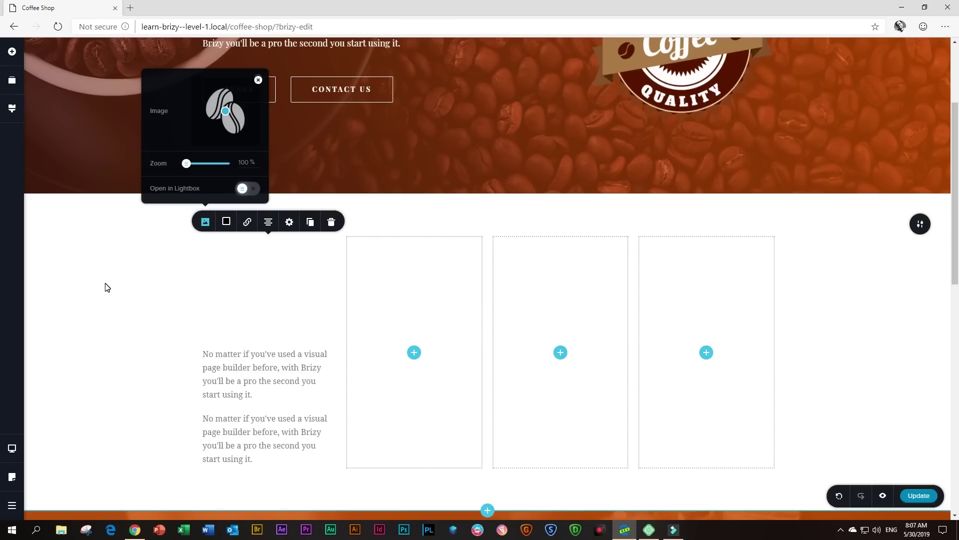
left_click(132, 387)
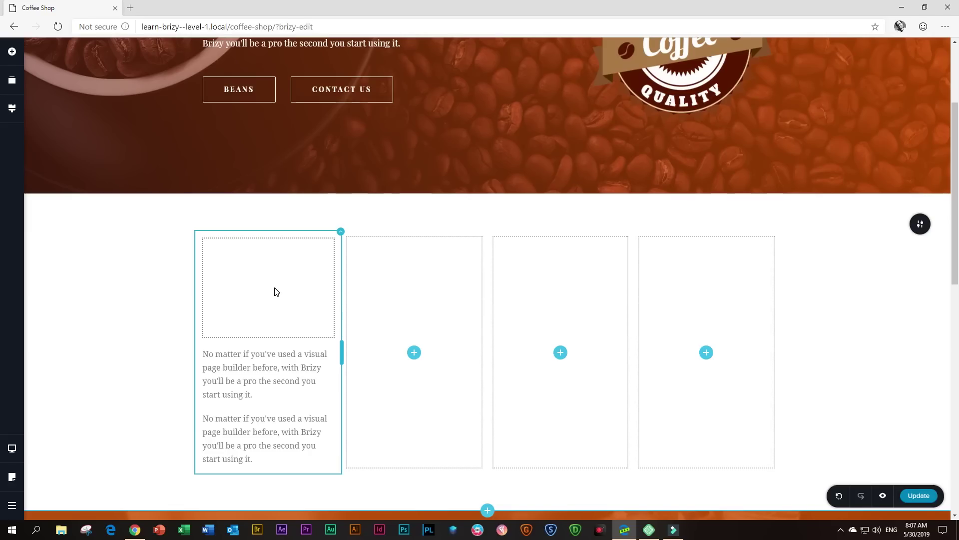
Give the new block a solid background overlay in the colour #D25200
left_click(921, 228)
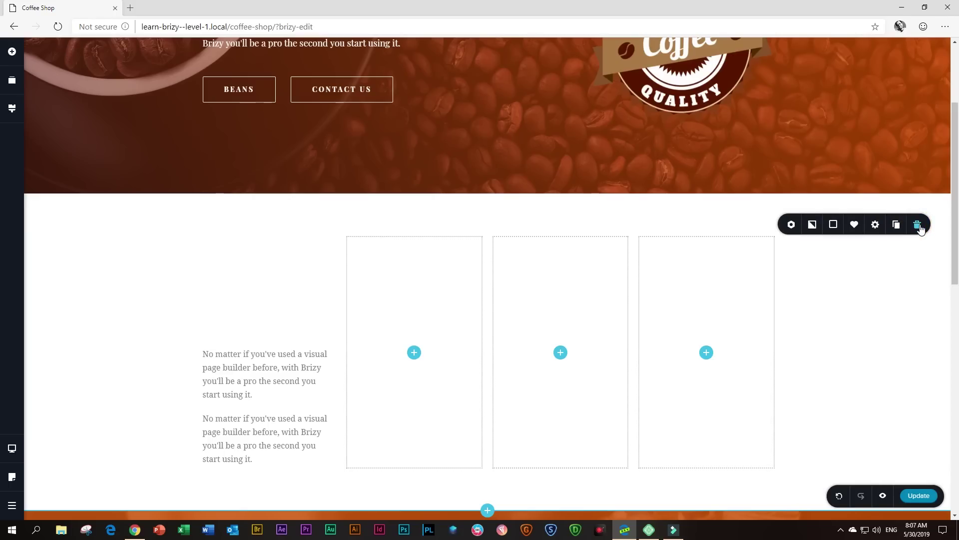
left_click(837, 228)
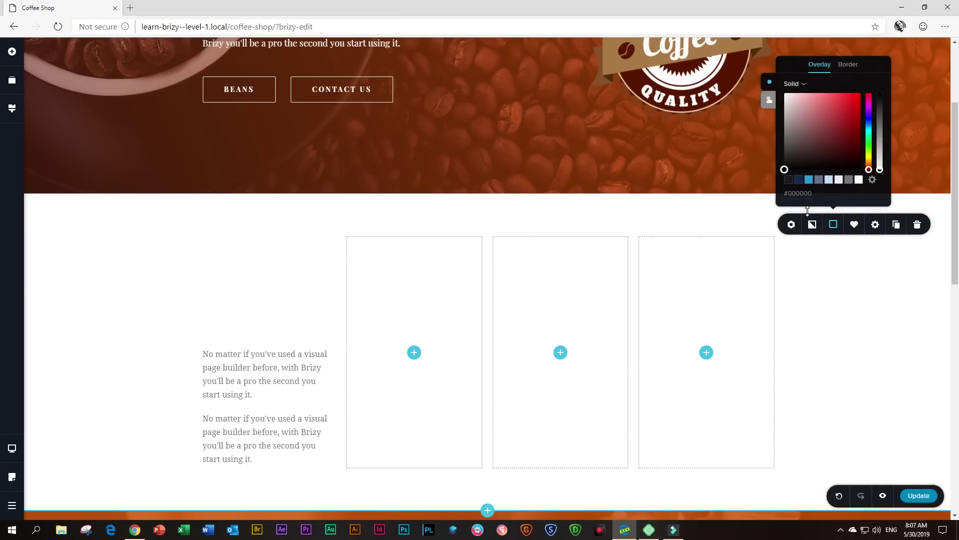
mouse_move(806, 208)
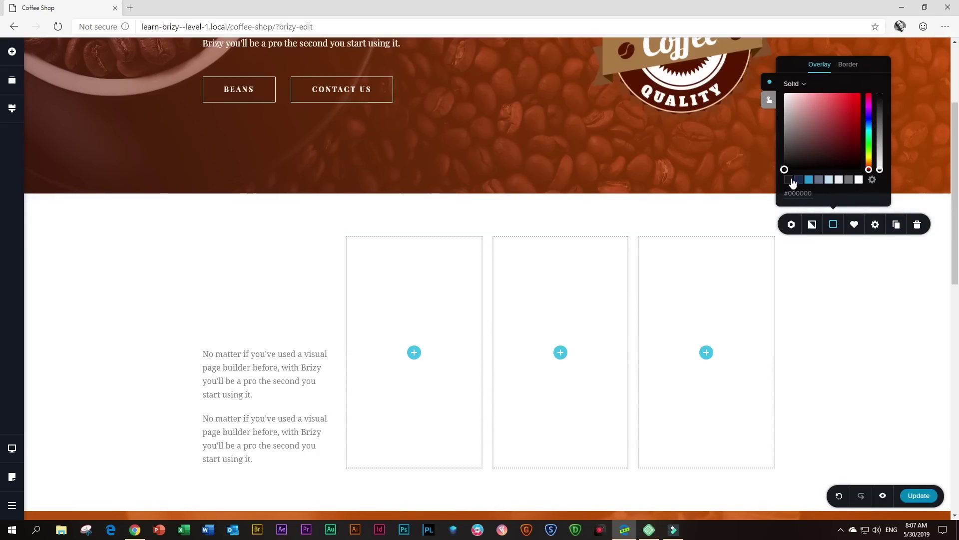
double_click(800, 193)
type("D25200")
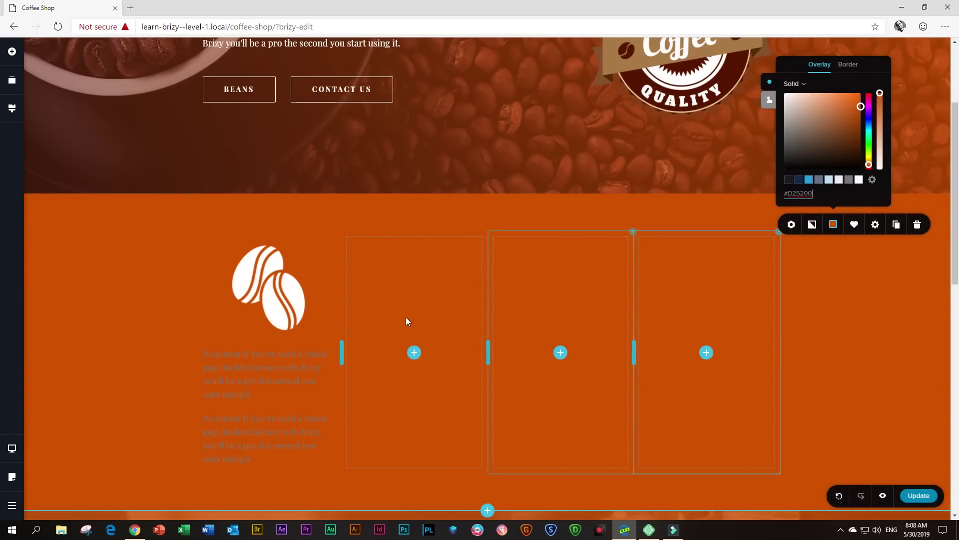
Reduce the coffee beans image in the first column to a size of 67%
left_click(278, 292)
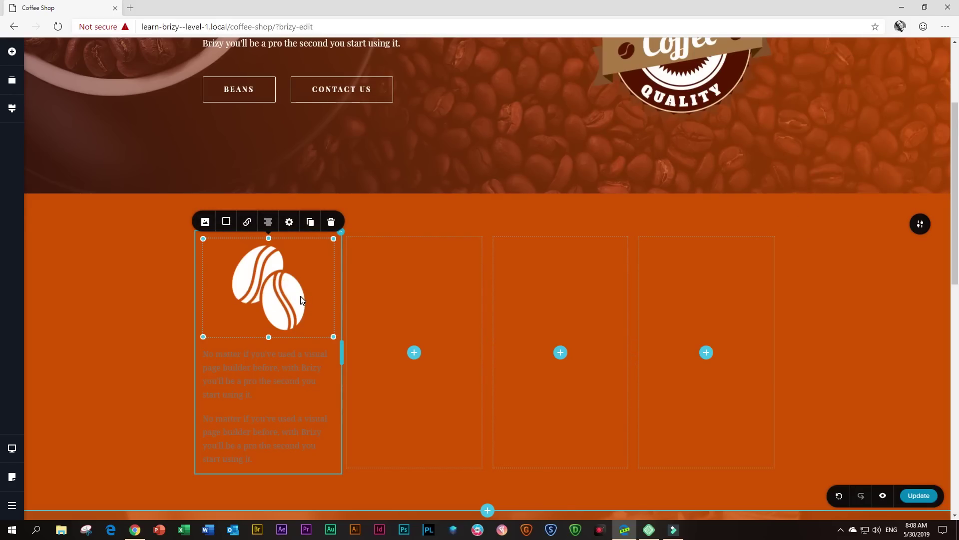
left_click(290, 223)
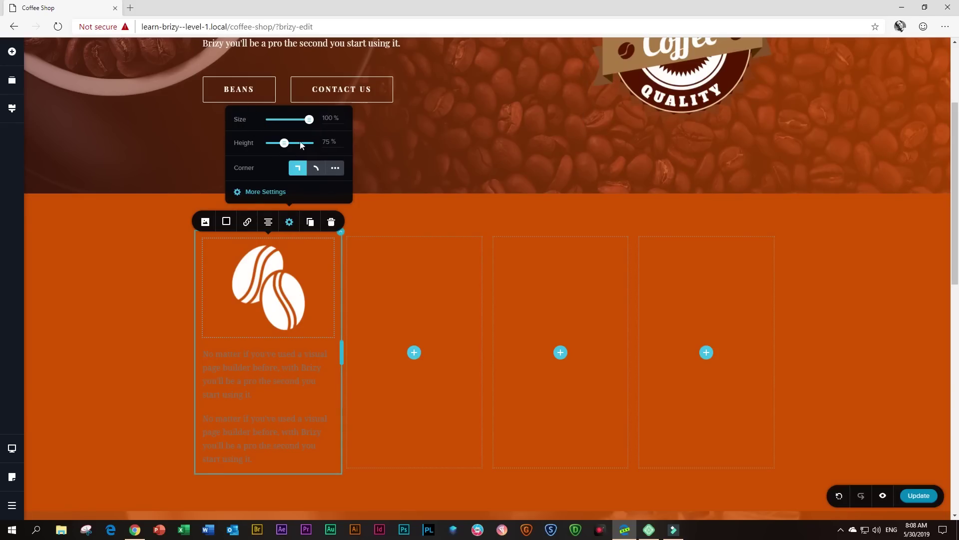
left_click_drag(309, 121, 295, 119)
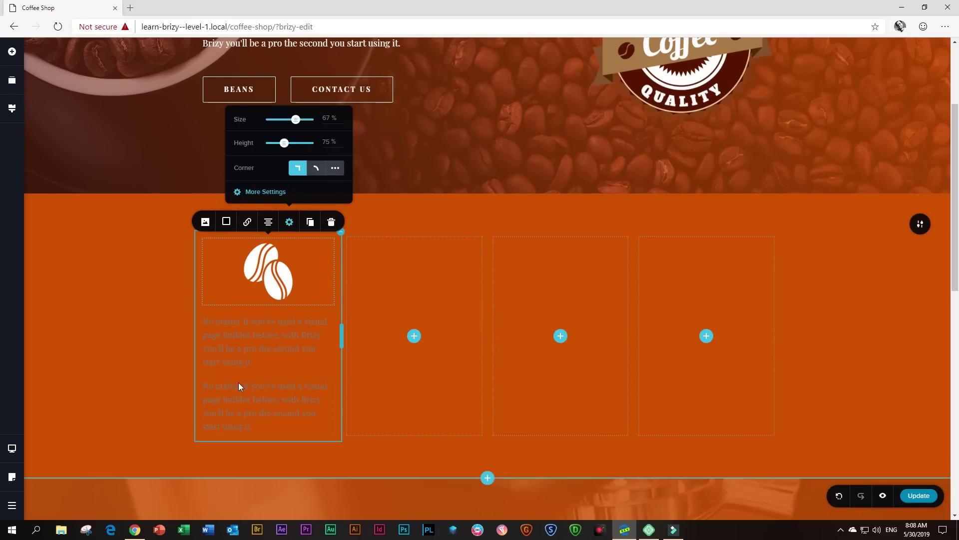
Colour the upper text element in the first column white (#FFFFFF)
left_click(257, 364)
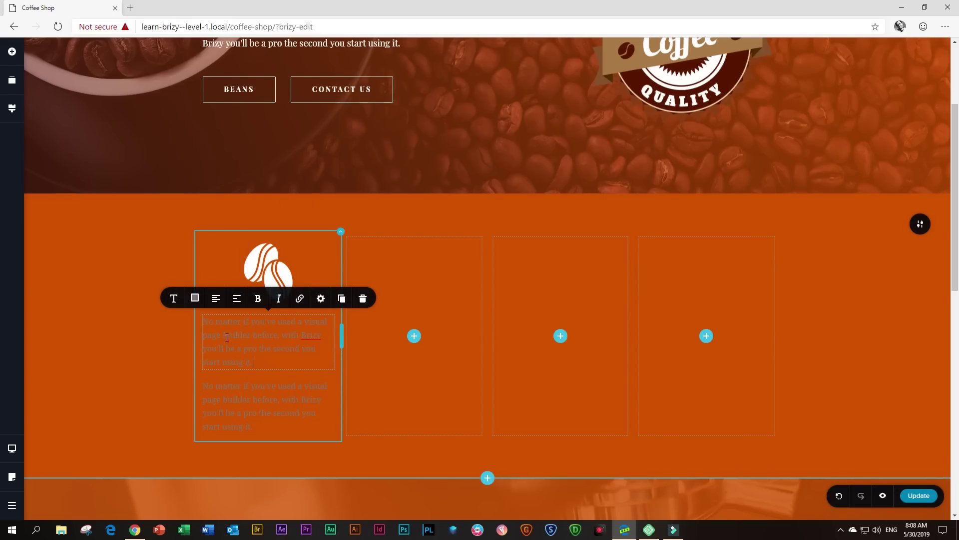
left_click(195, 299)
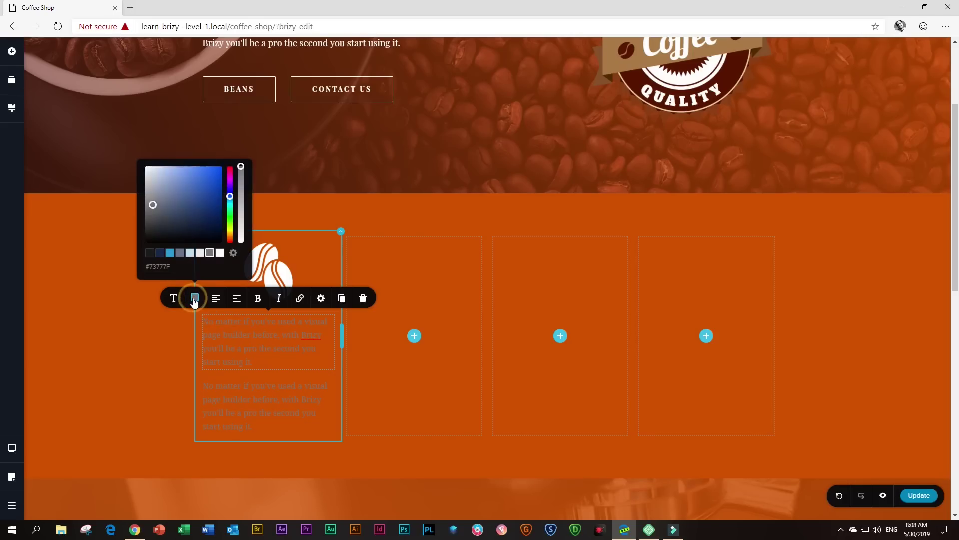
left_click(220, 254)
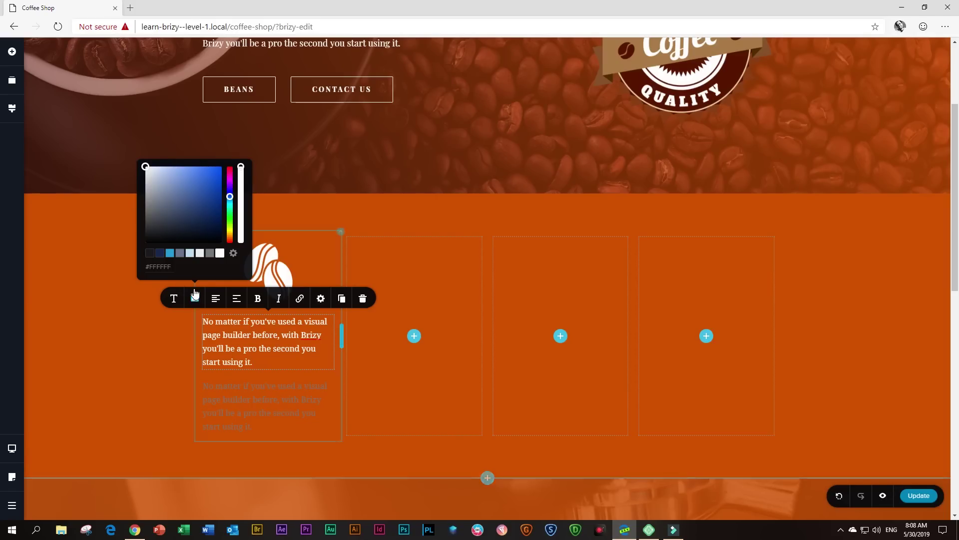
Replace the upper text in the first column with "Organic"
left_click(254, 338)
triple_click(253, 337)
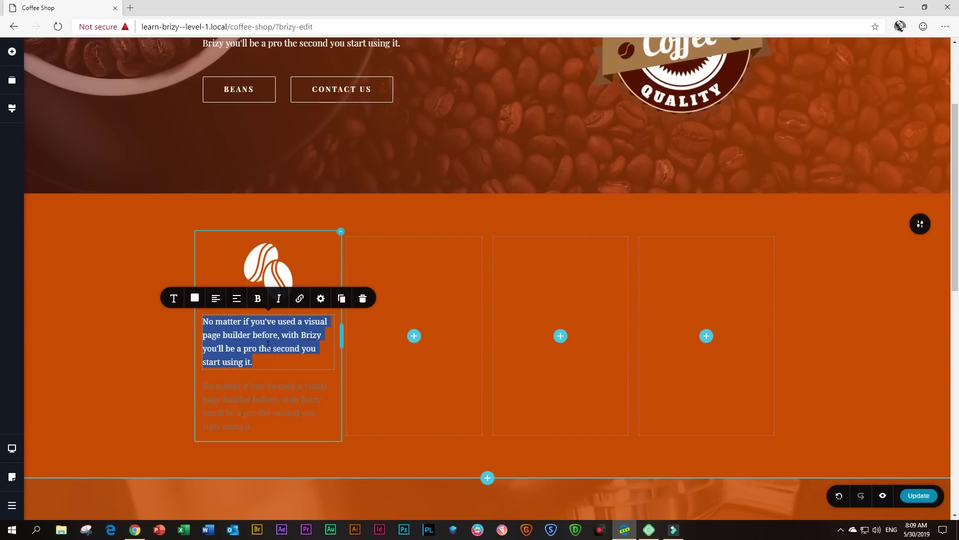
type("Organi")
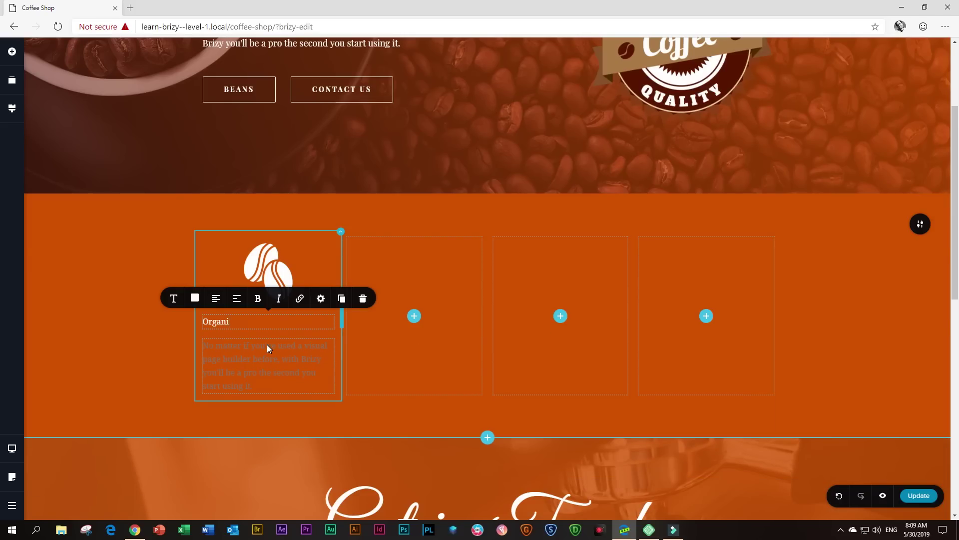
type("x")
key("BackSpace")
type("c")
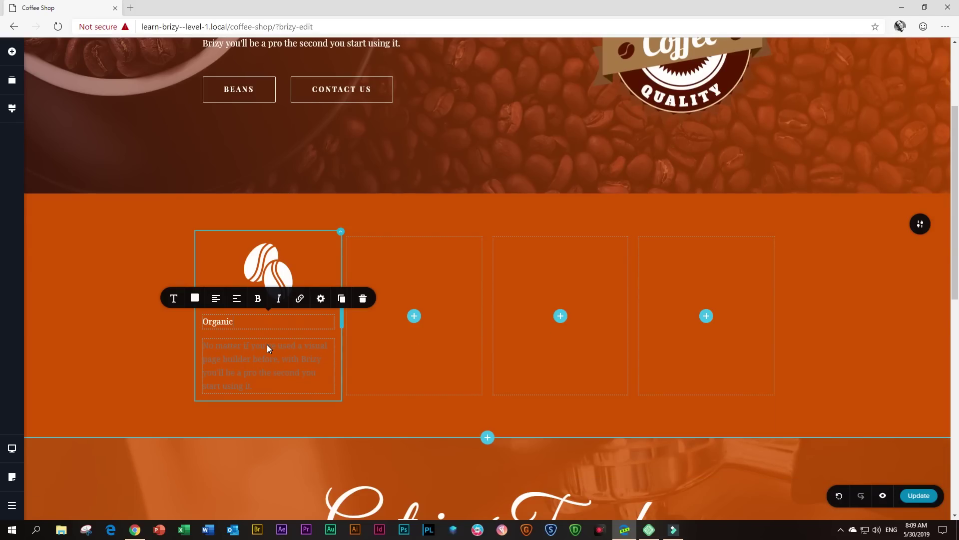
Set the "Organic" heading's font to Great Vibes
left_click(174, 299)
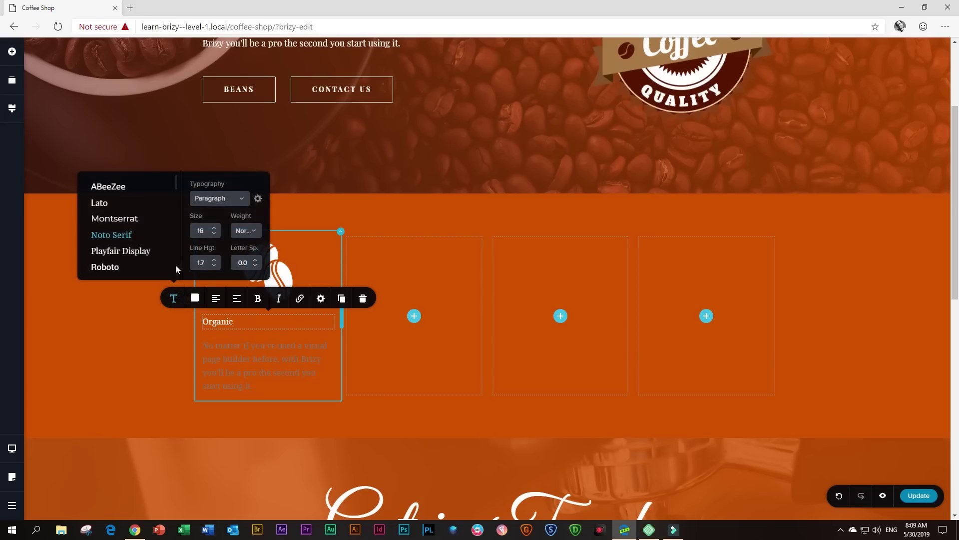
scroll(156, 256, "down", 2)
scroll(155, 258, "down", 6)
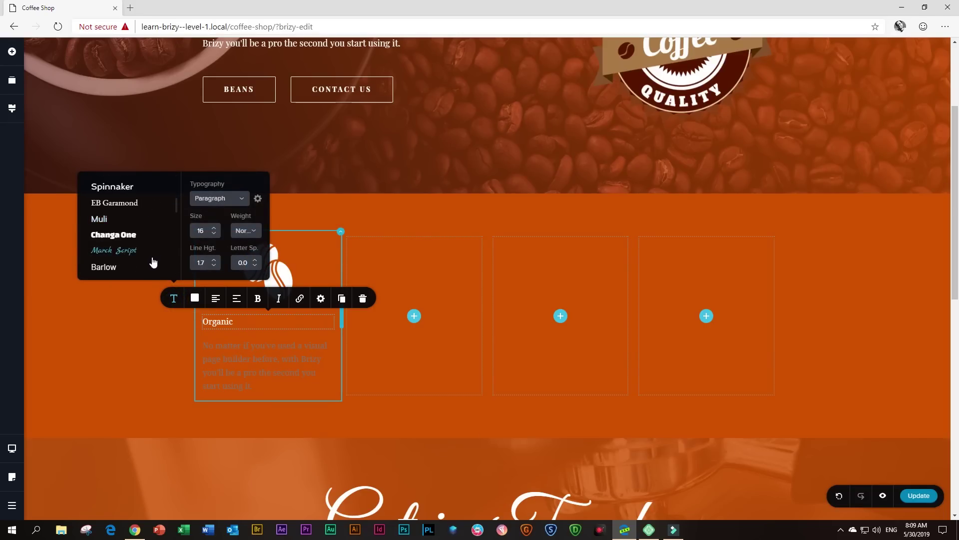
scroll(155, 262, "down", 3)
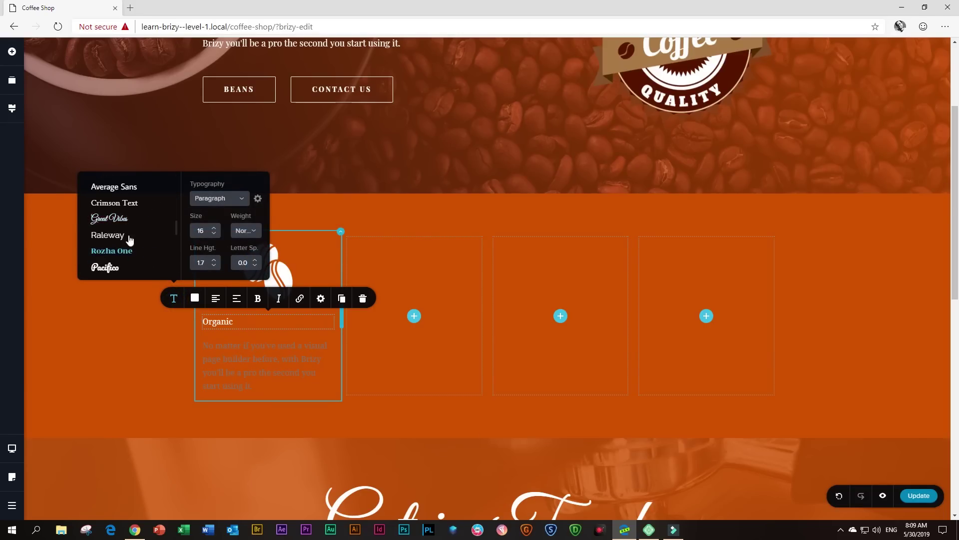
left_click(121, 220)
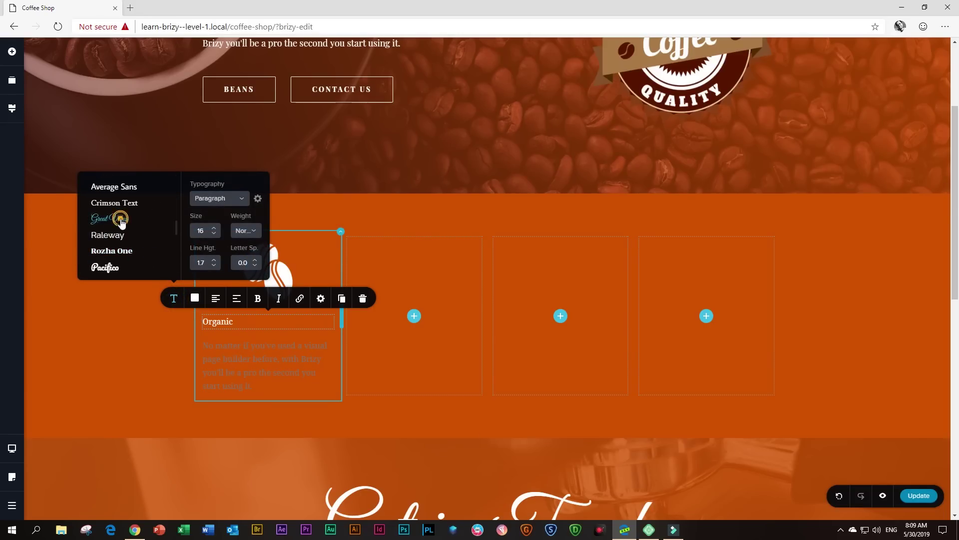
Increase the "Organic" heading's font size to 56
left_click(213, 228)
left_click_drag(214, 230, 214, 230)
left_click(214, 228)
left_click(214, 228)
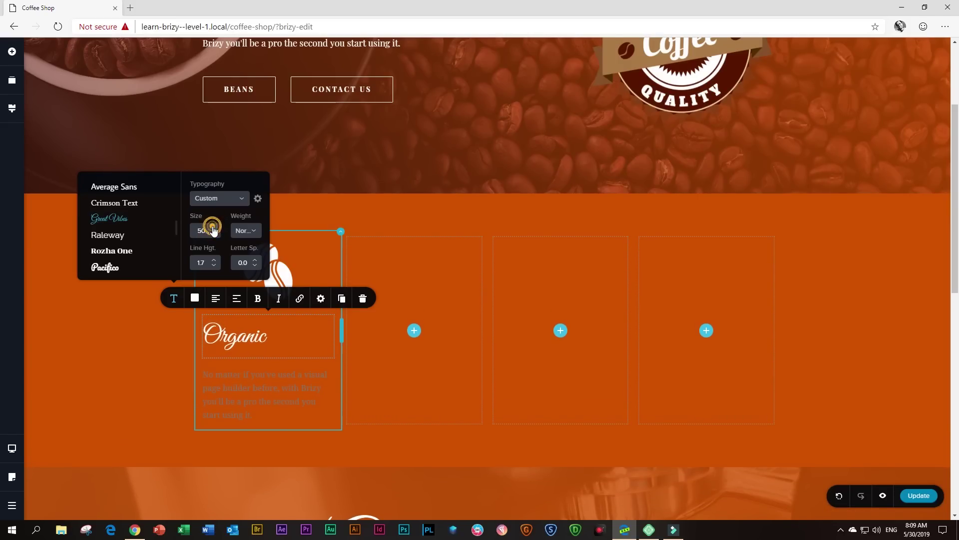
left_click(214, 228)
left_click(214, 228)
left_click(214, 228)
left_click(214, 228)
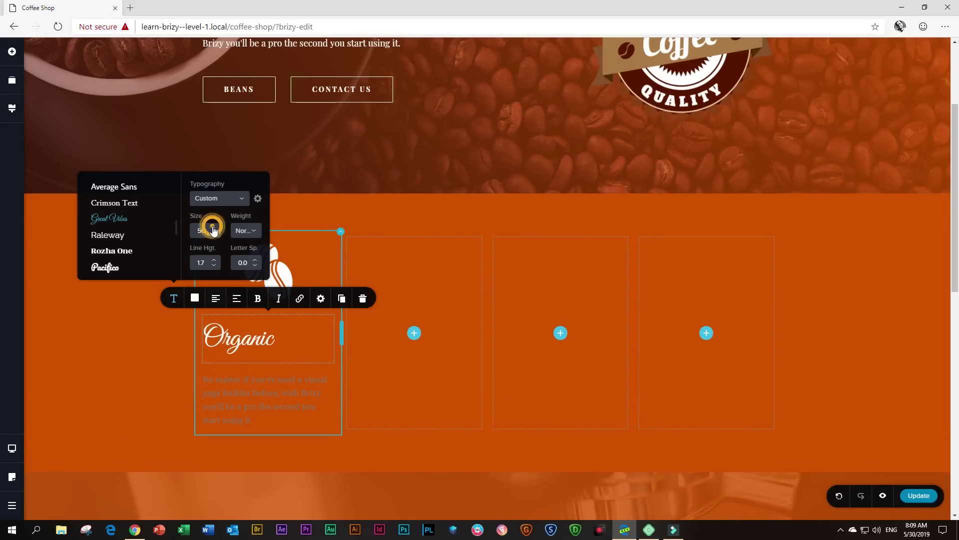
left_click(214, 228)
Reduce the "Organic" heading's line height to 1.0 and centre its text
left_click(213, 266)
left_click(214, 265)
left_click(213, 265)
left_click(213, 266)
left_click(213, 266)
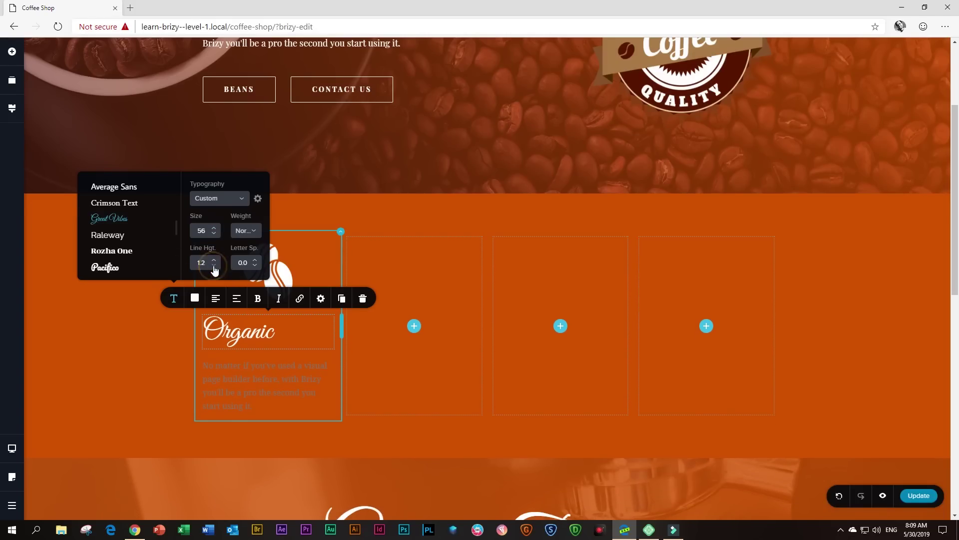
left_click(213, 266)
left_click(214, 265)
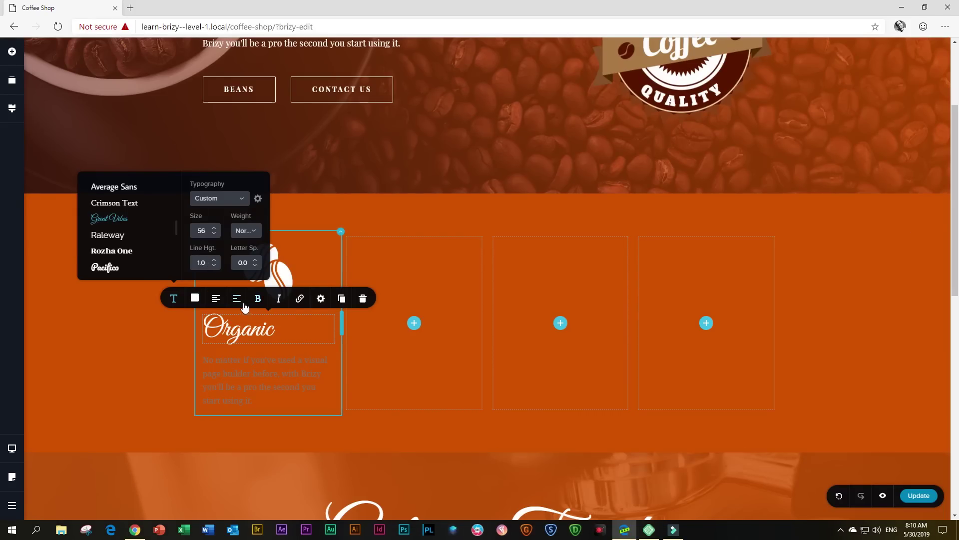
left_click(216, 300)
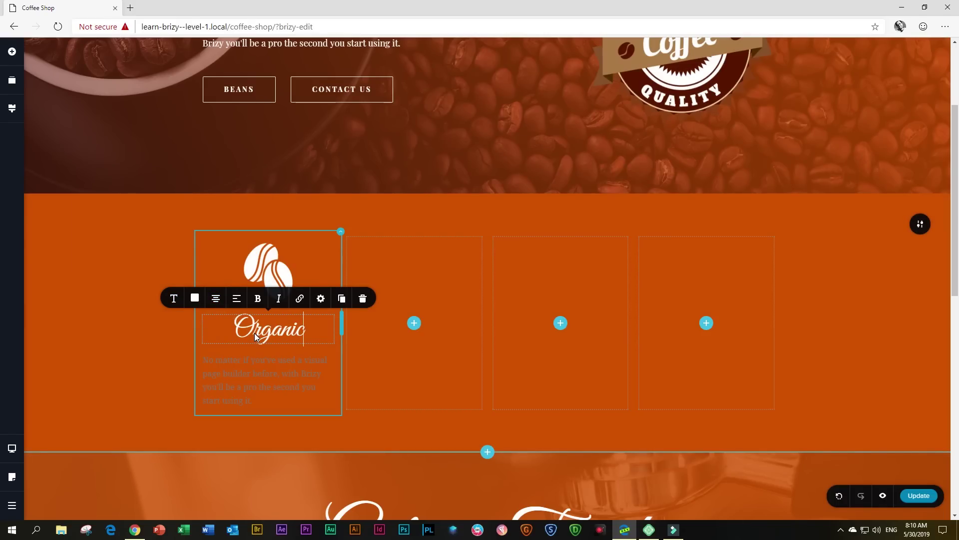
Colour the paragraph beneath the "Organic" heading white (#FFFFFF)
left_click(261, 383)
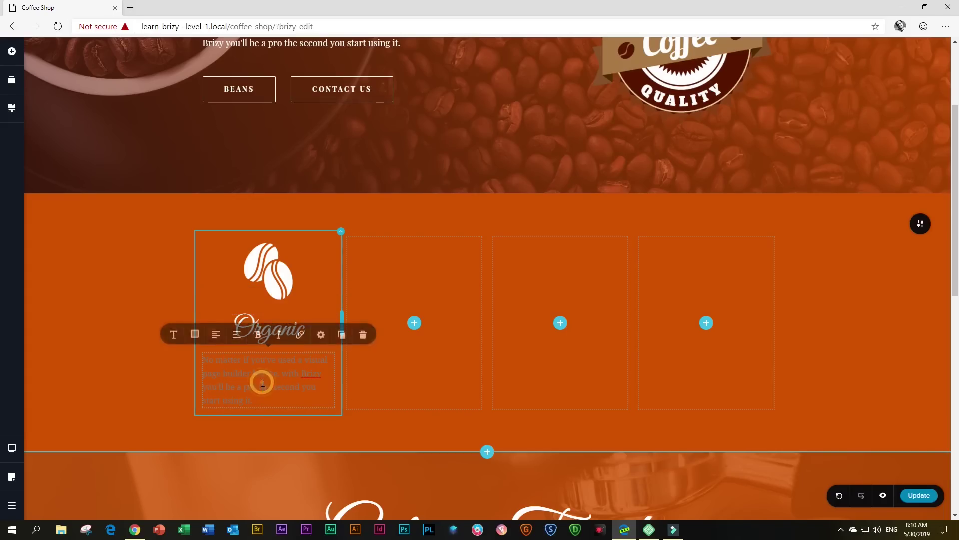
left_click(195, 337)
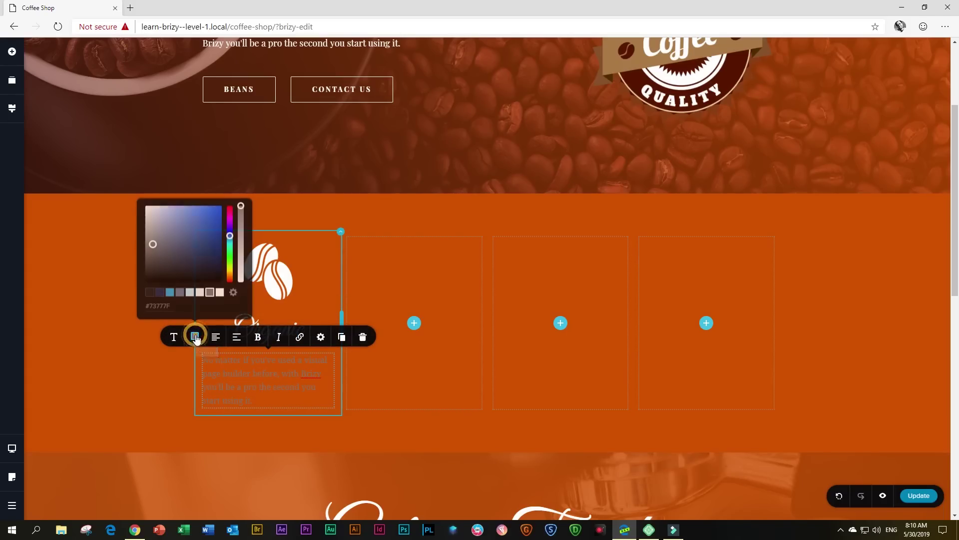
left_click(221, 294)
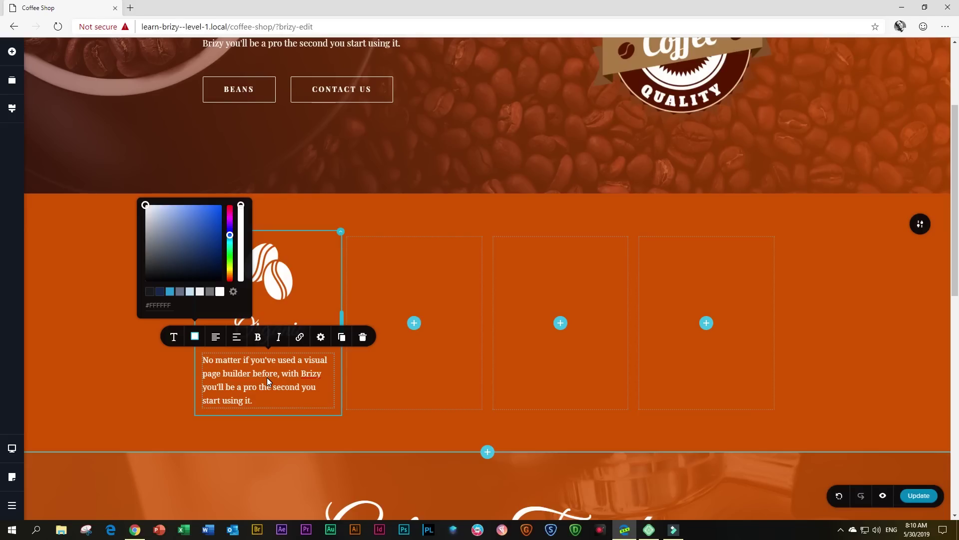
Set the paragraph beneath the "Organic" heading to Playfair Display at size 18
left_click(174, 336)
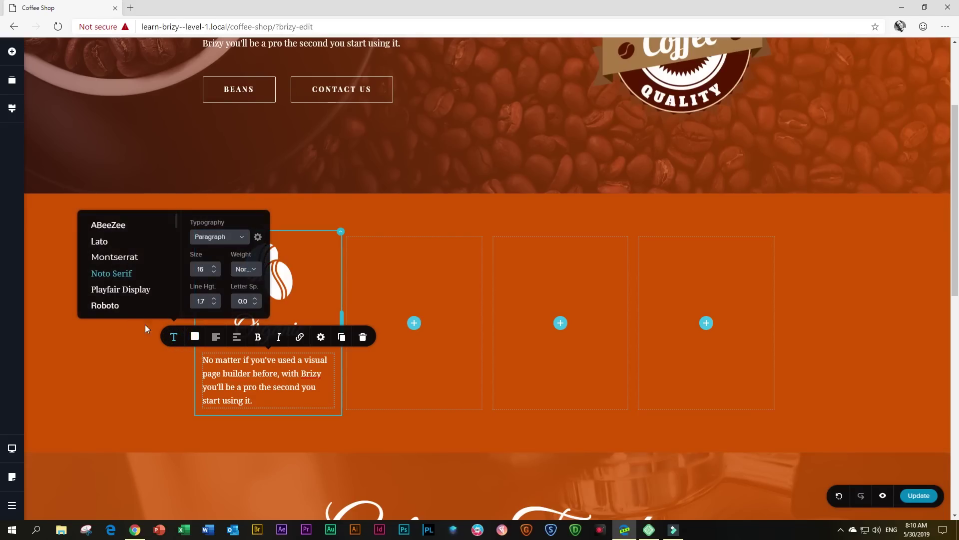
left_click(135, 297)
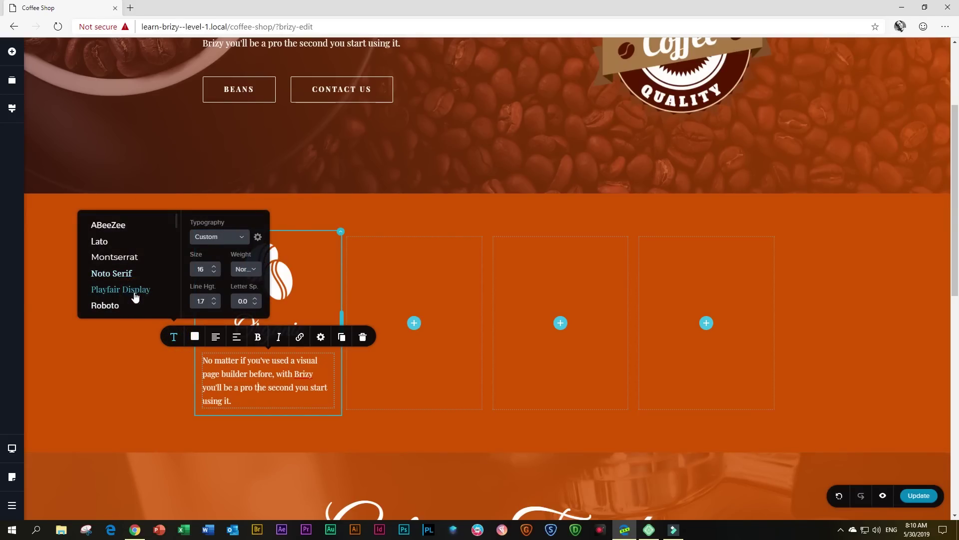
left_click(218, 268)
left_click(218, 268)
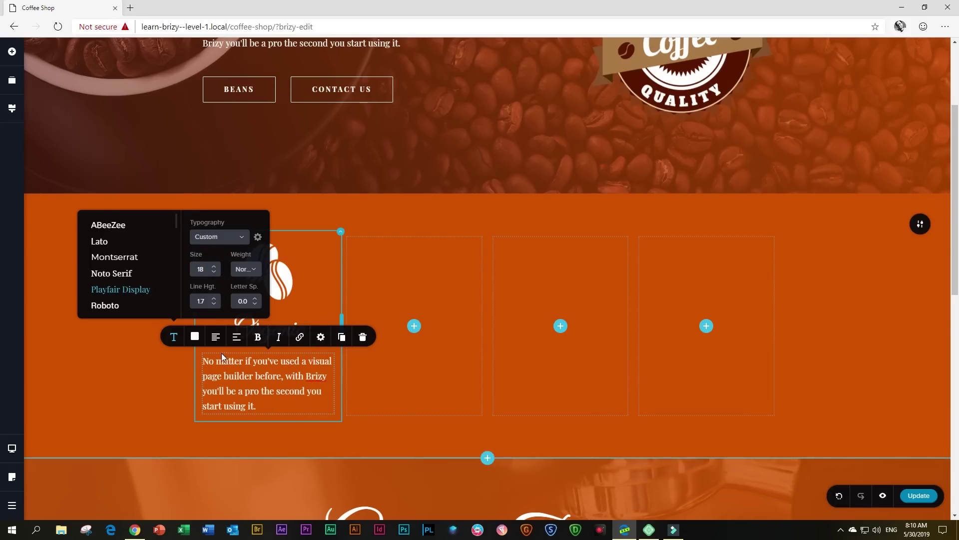
Try line heights of 1.5 and 1.9 on the paragraph and set it back to 1.7
double_click(214, 305)
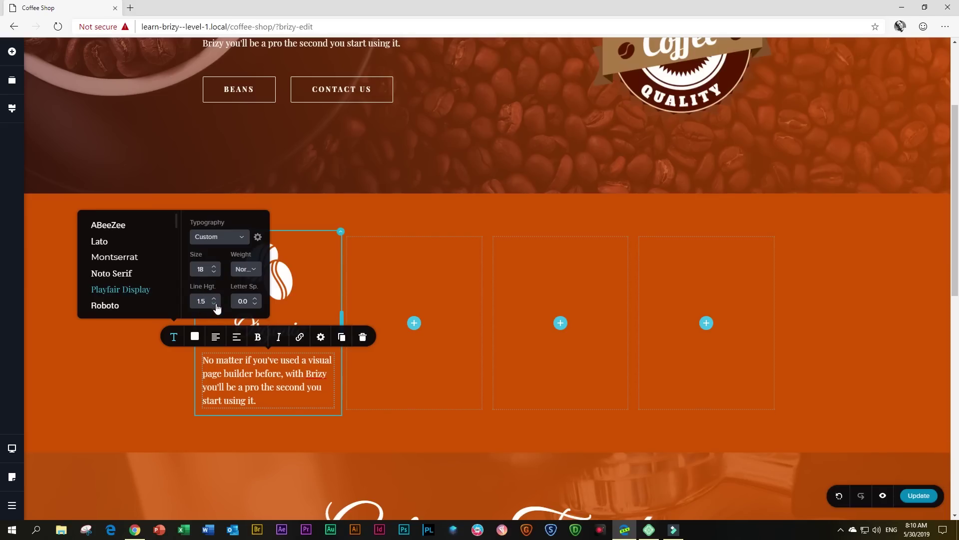
left_click(215, 297)
double_click(215, 298)
left_click(214, 298)
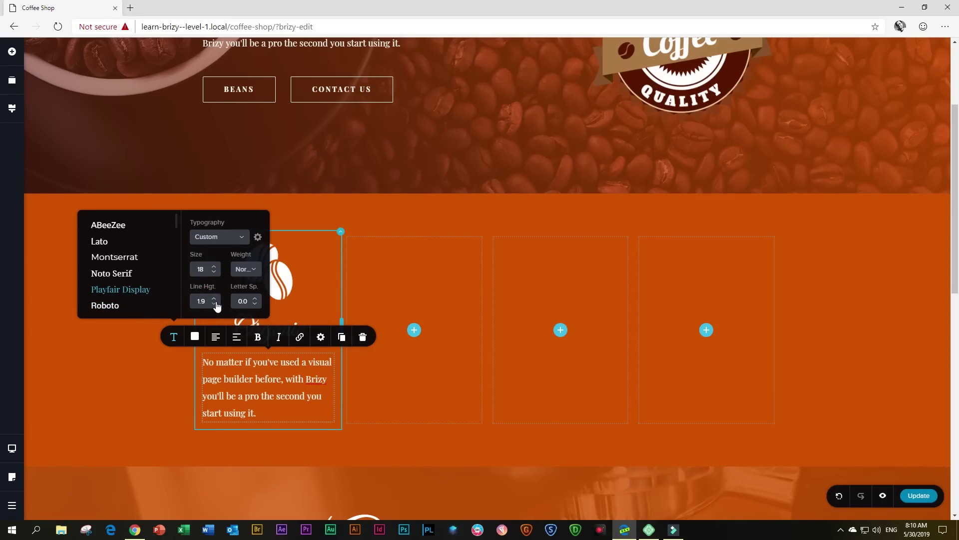
left_click(215, 304)
left_click(215, 304)
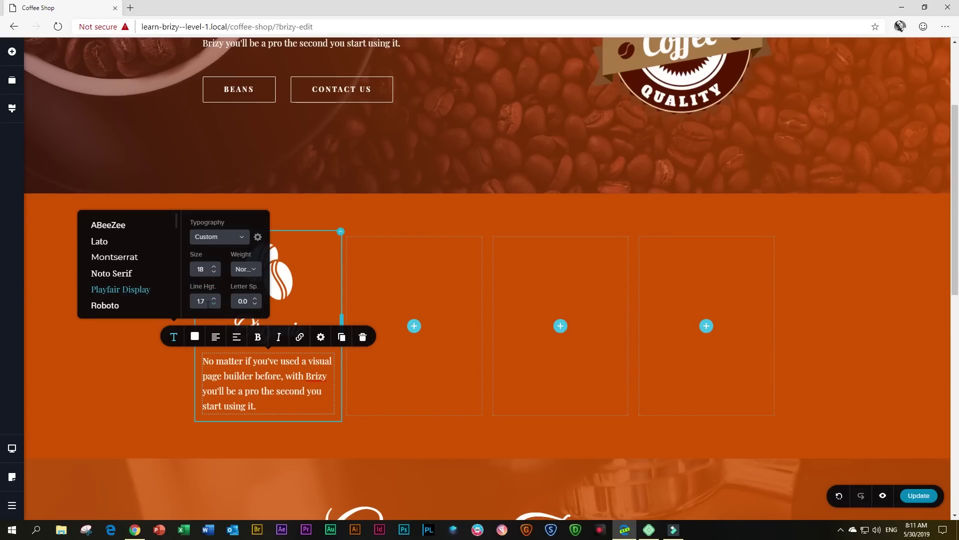
Centre the paragraph text beneath the "Organic" heading
left_click(216, 338)
left_click(133, 397)
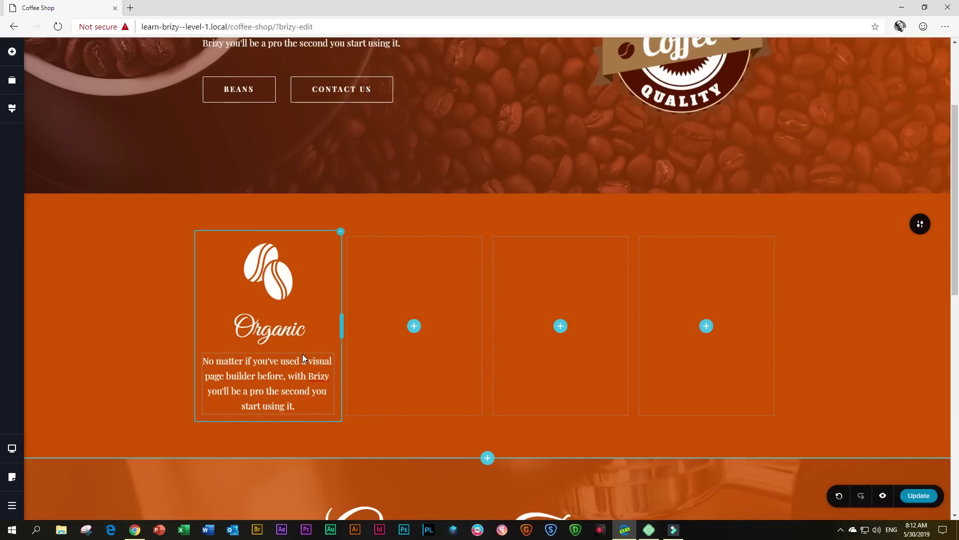
Duplicate the finished first column twice to make three identical "Organic" columns
left_click(341, 232)
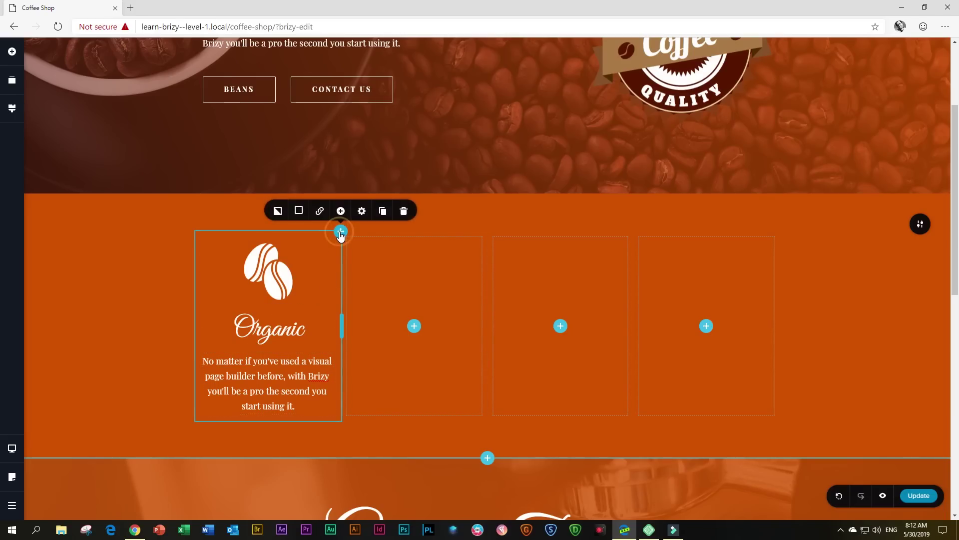
left_click(383, 211)
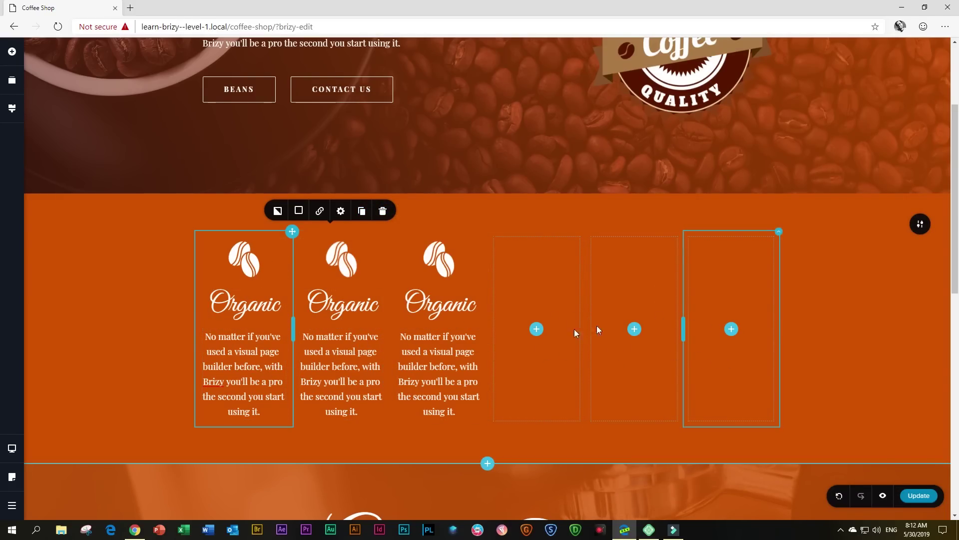
Try to duplicate the first "Organic" column once more and undo that duplication
left_click(361, 214)
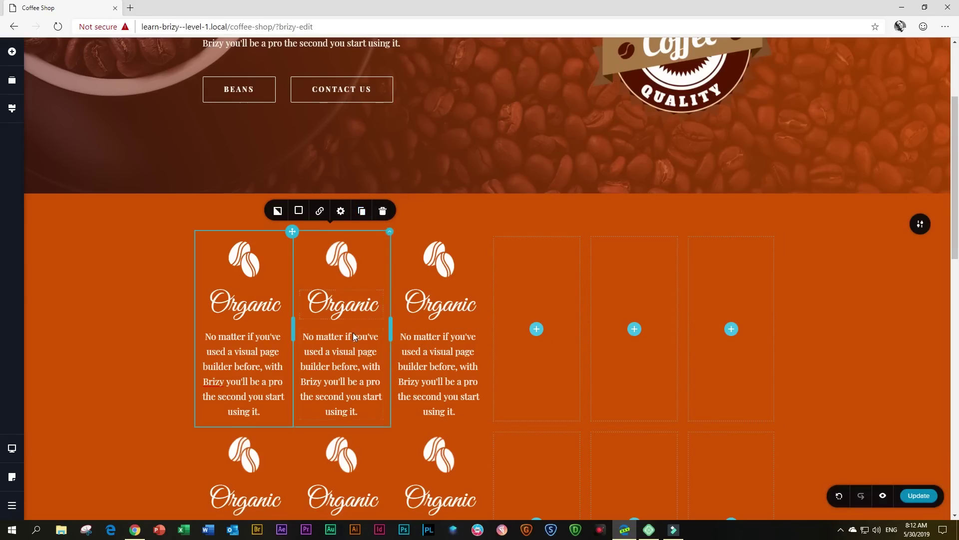
scroll(353, 334, "down", 2)
scroll(353, 335, "down", 1)
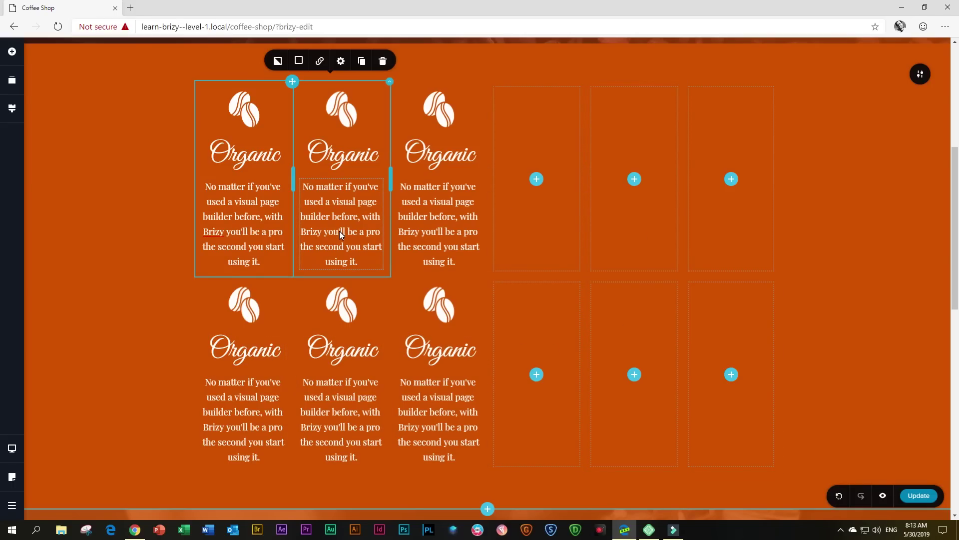
key("ctrl+z")
scroll(397, 338, "up", 2)
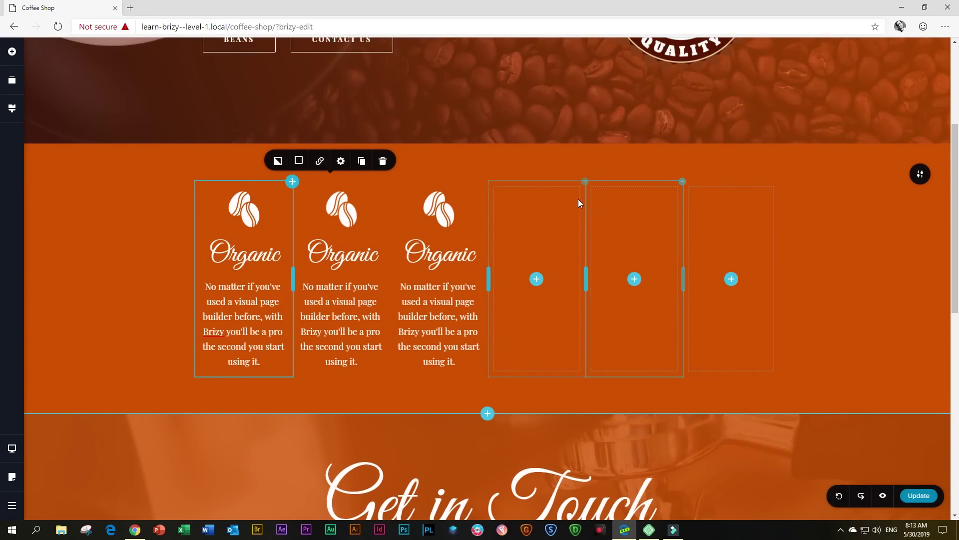
Delete the three empty columns beside the "Organic" columns
left_click(584, 184)
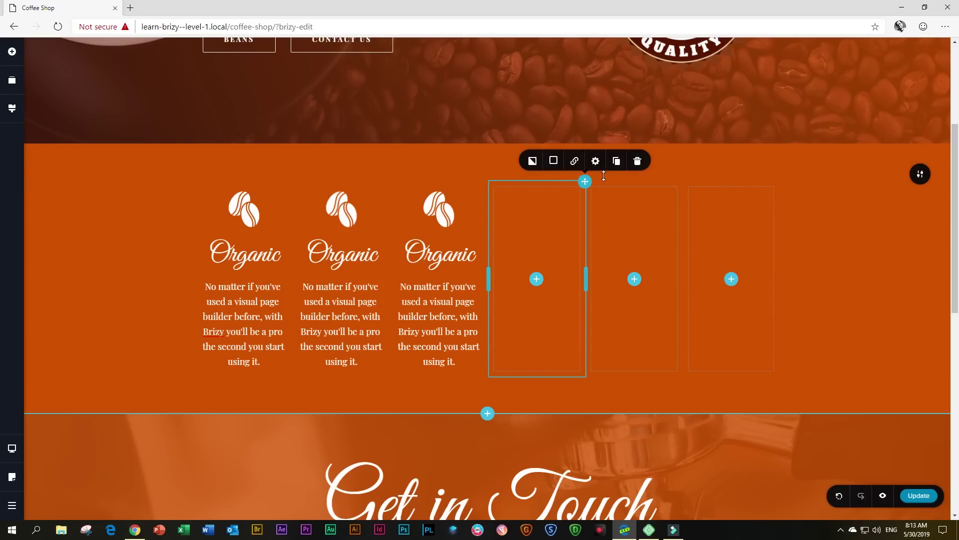
left_click(637, 161)
right_click(613, 205)
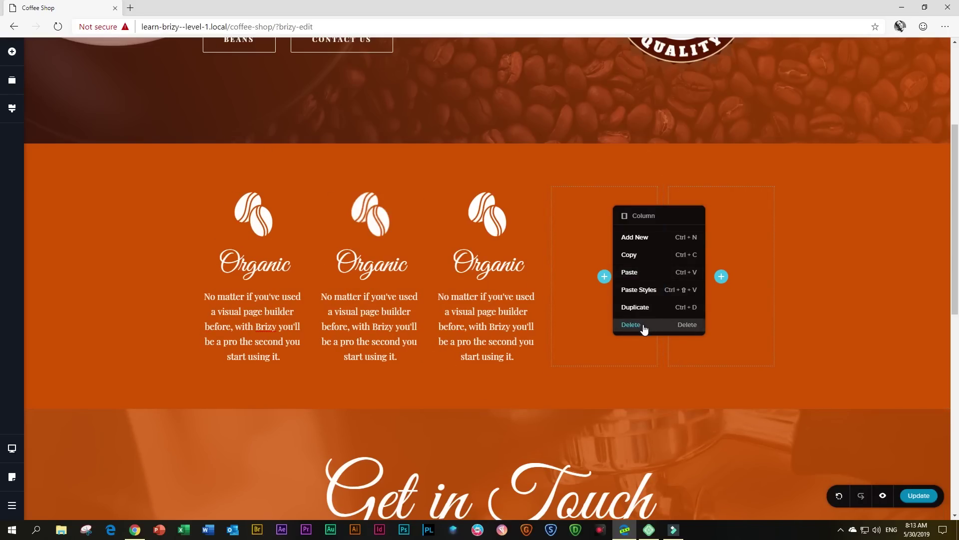
left_click(642, 325)
right_click(677, 220)
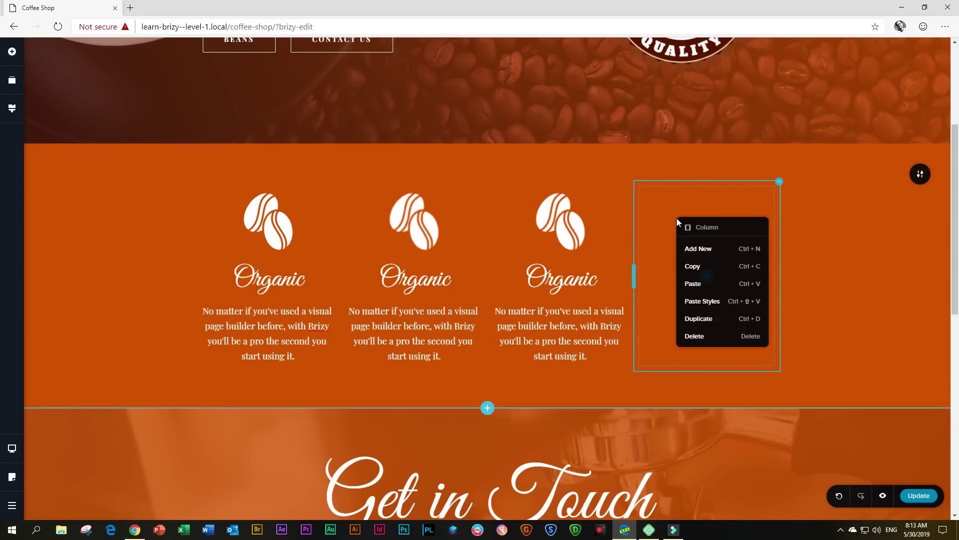
left_click(698, 335)
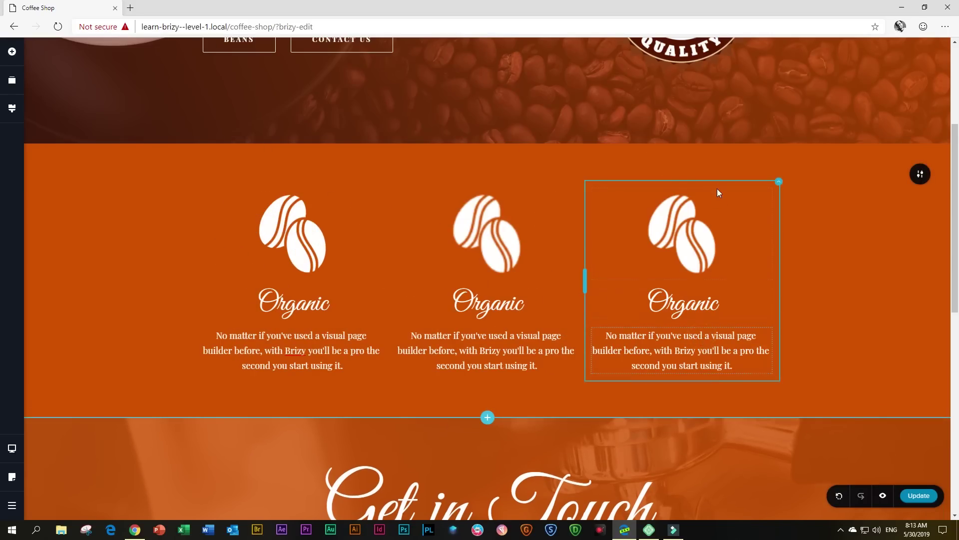
Duplicate the third "Organic" column to make a fourth
left_click(778, 184)
left_click(821, 160)
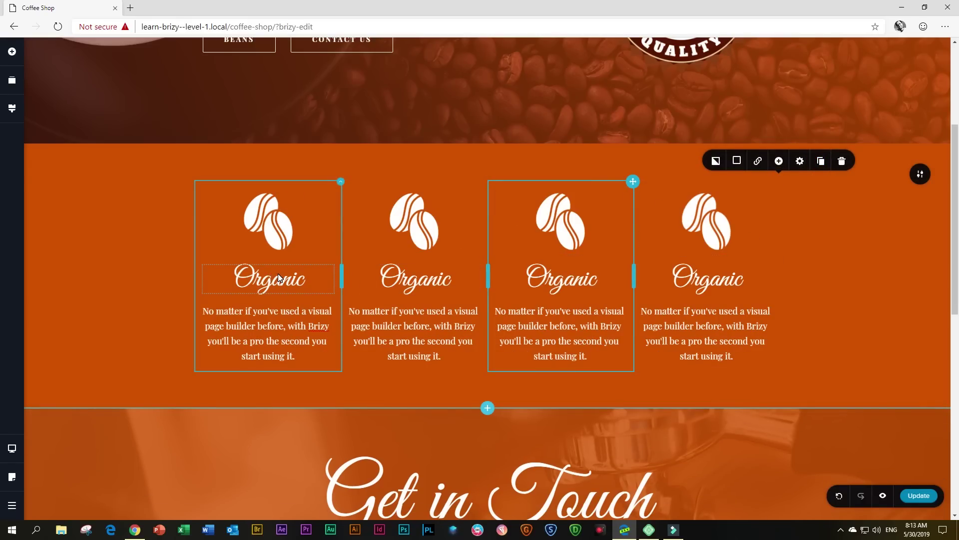
Switch the first "Organic" column's padding units from pixels to percent on all four sides
left_click(851, 367)
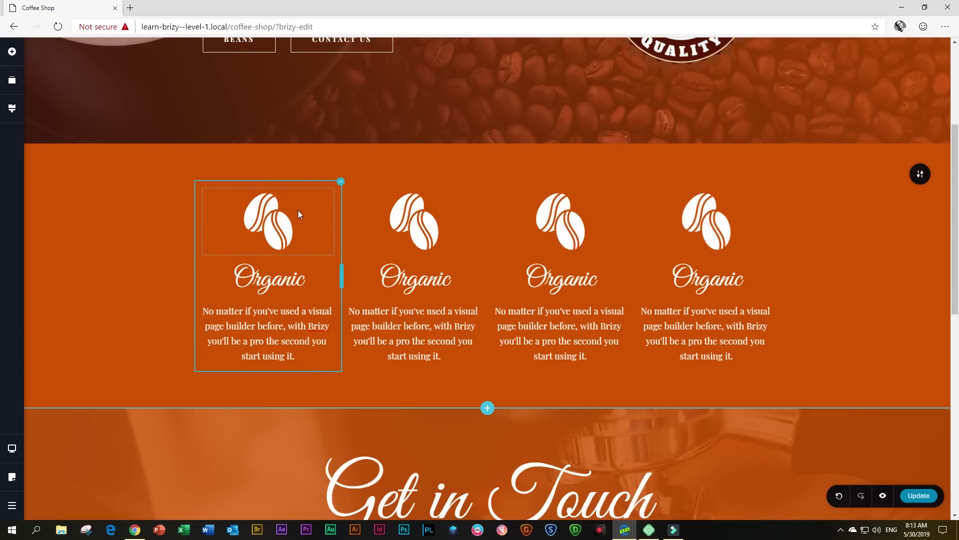
left_click(340, 182)
left_click(361, 162)
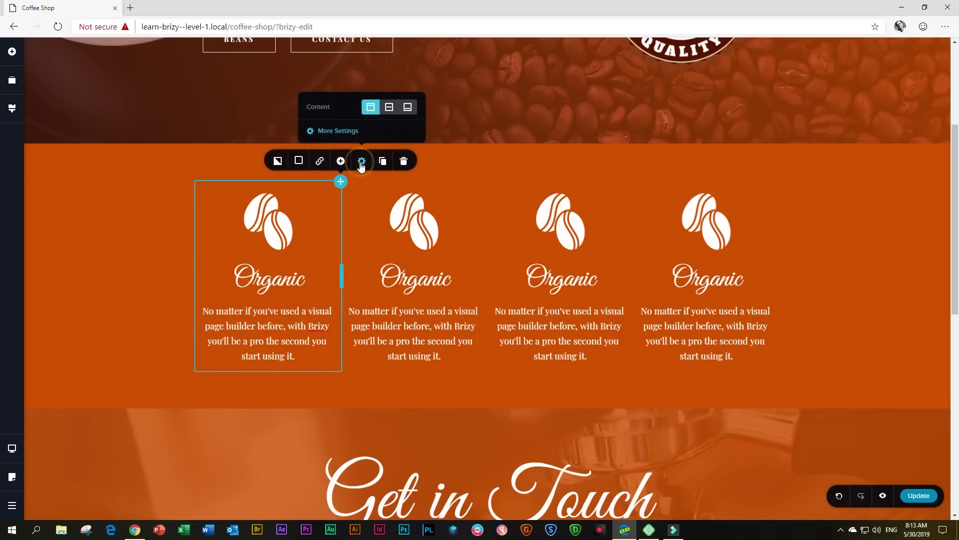
left_click(337, 131)
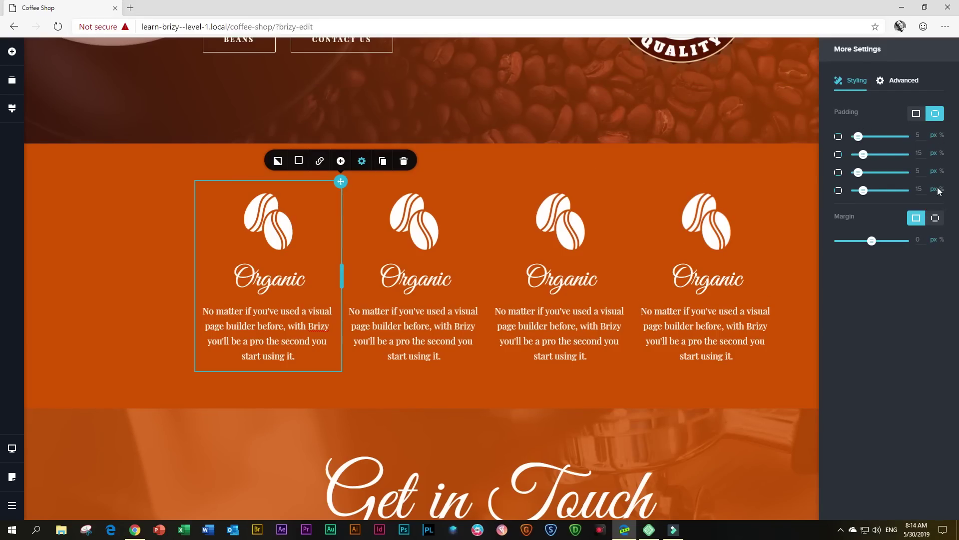
left_click(944, 138)
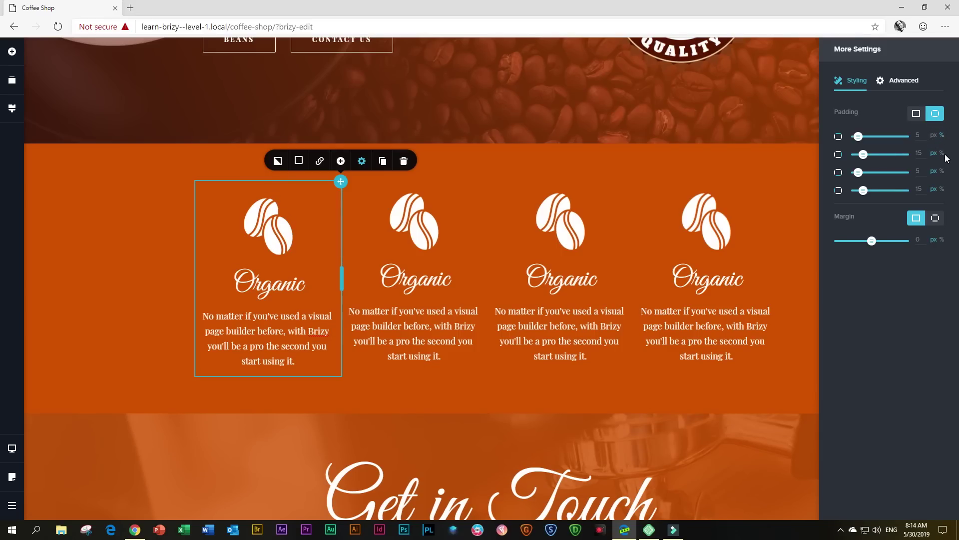
left_click(944, 154)
left_click(943, 171)
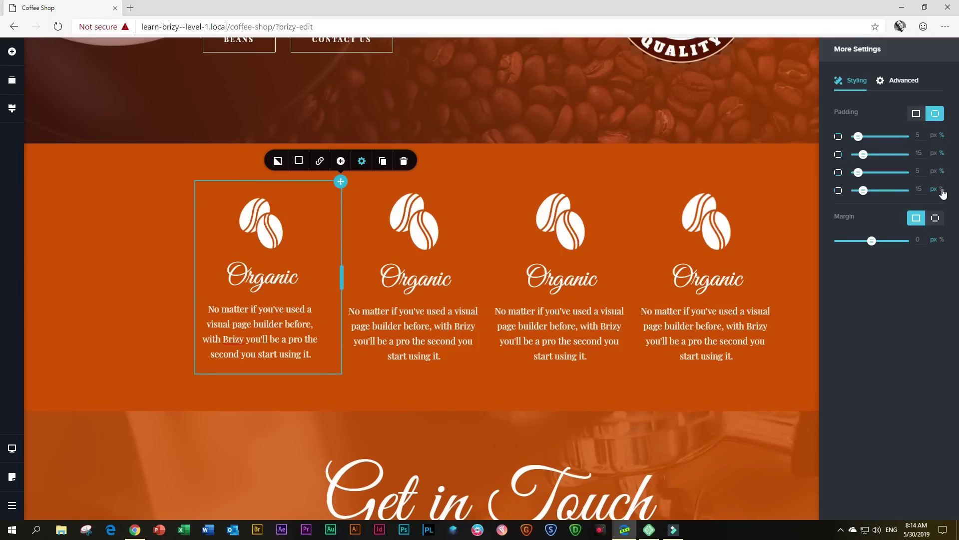
left_click(943, 190)
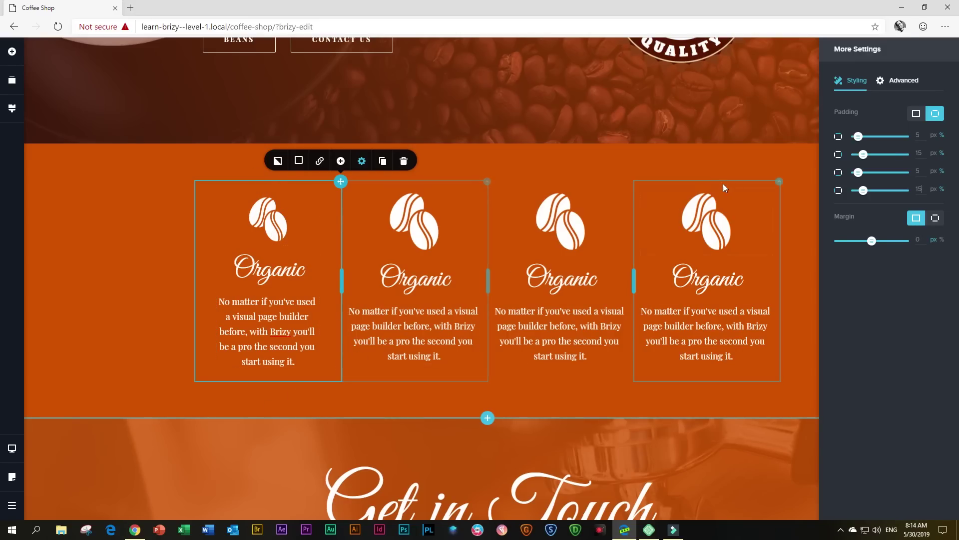
Set the first column's top and bottom padding to 10%
left_click_drag(860, 140, 861, 137)
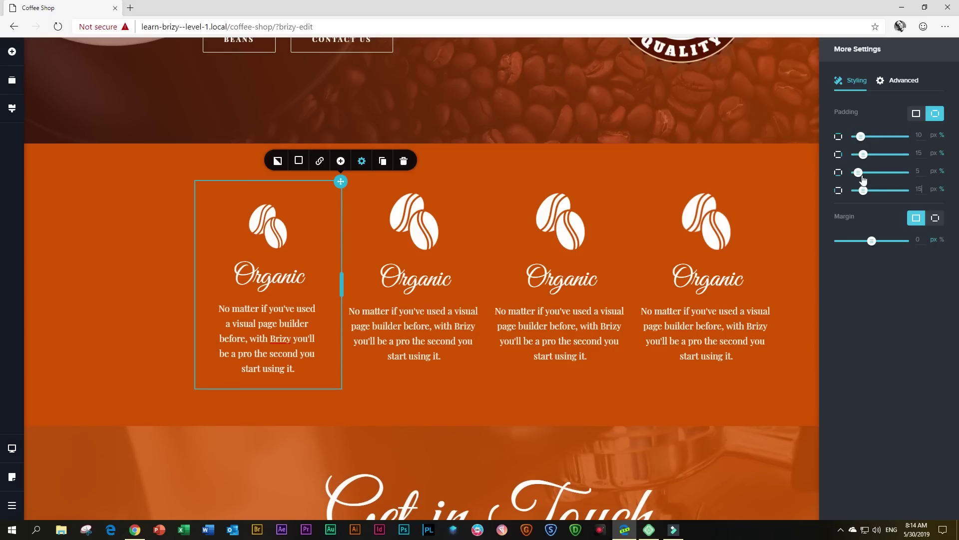
left_click_drag(858, 171, 862, 172)
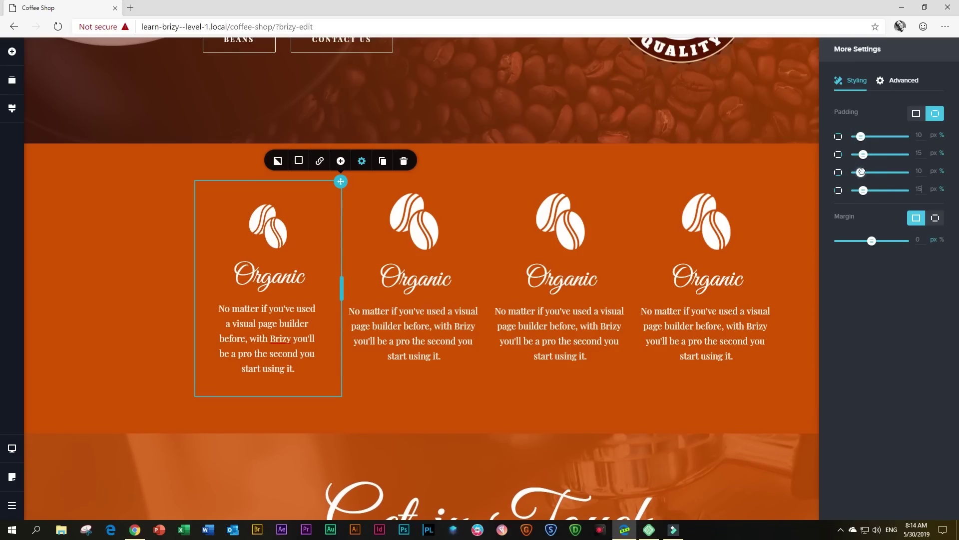
left_click(802, 273)
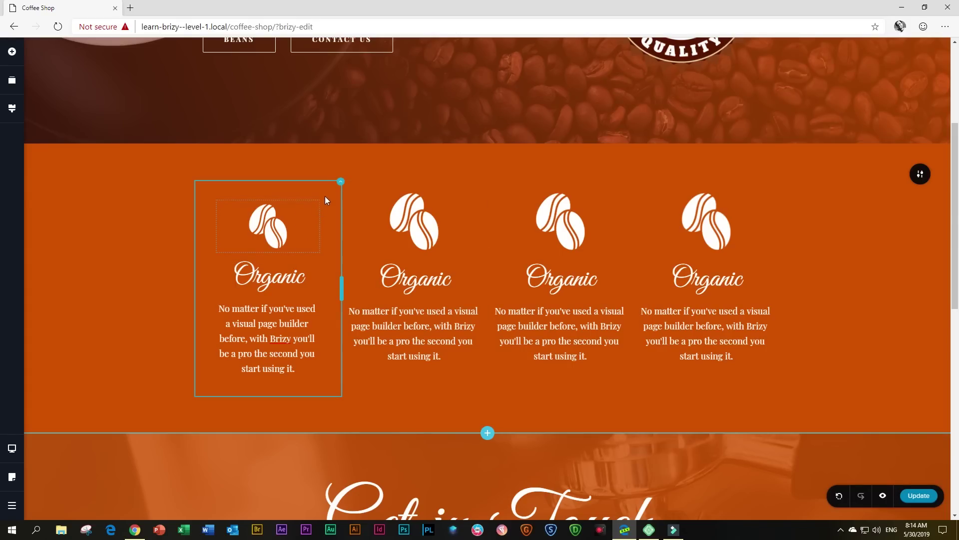
Copy the first "Organic" column and paste its styles onto the second, third and fourth columns
right_click(341, 187)
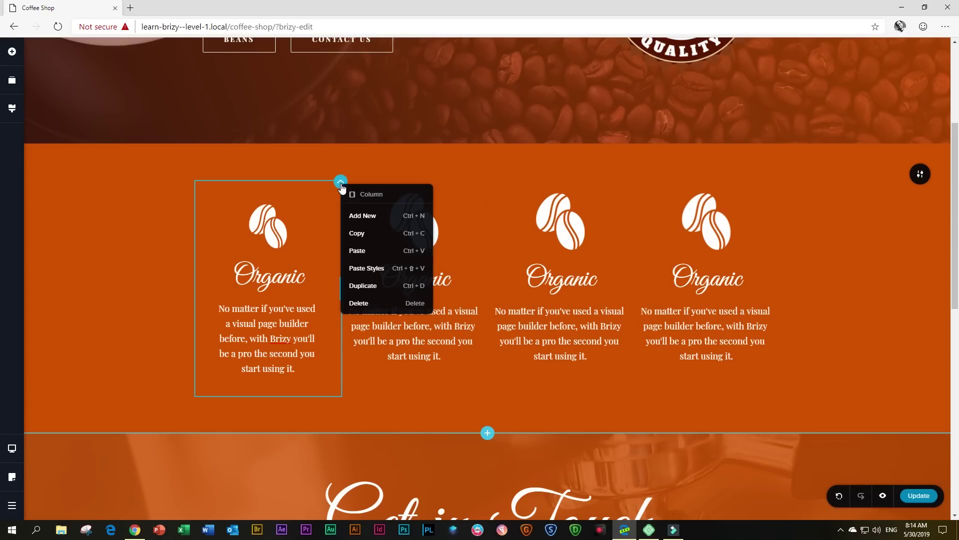
left_click(356, 234)
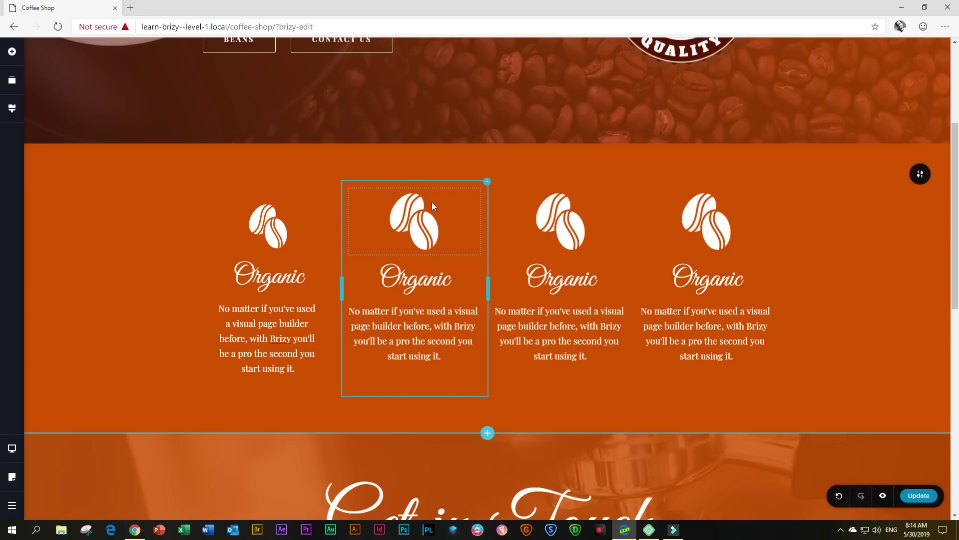
right_click(488, 185)
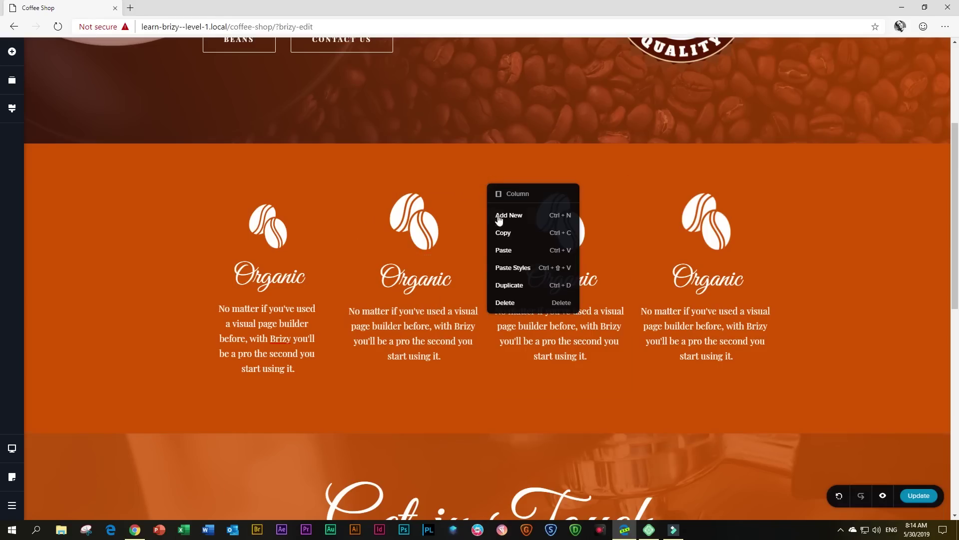
left_click(503, 268)
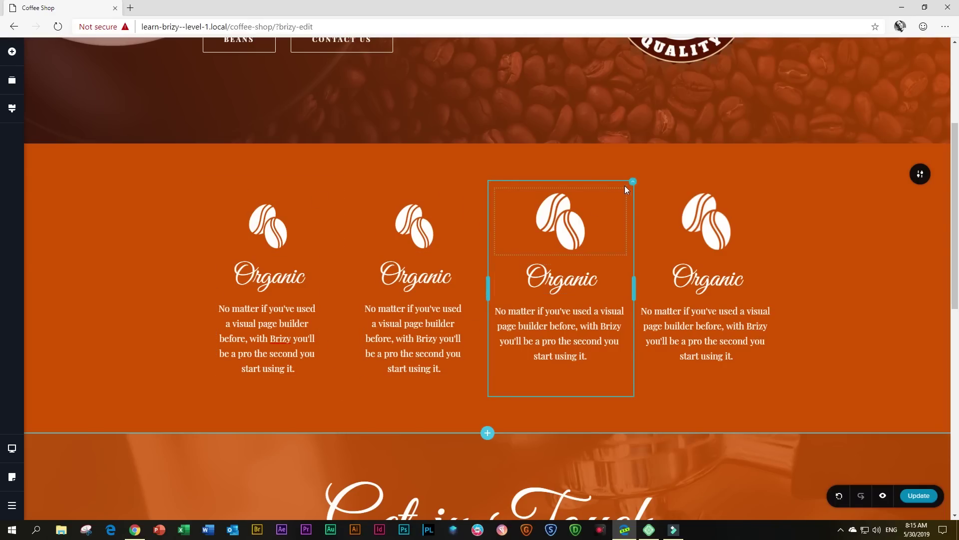
left_click(633, 182)
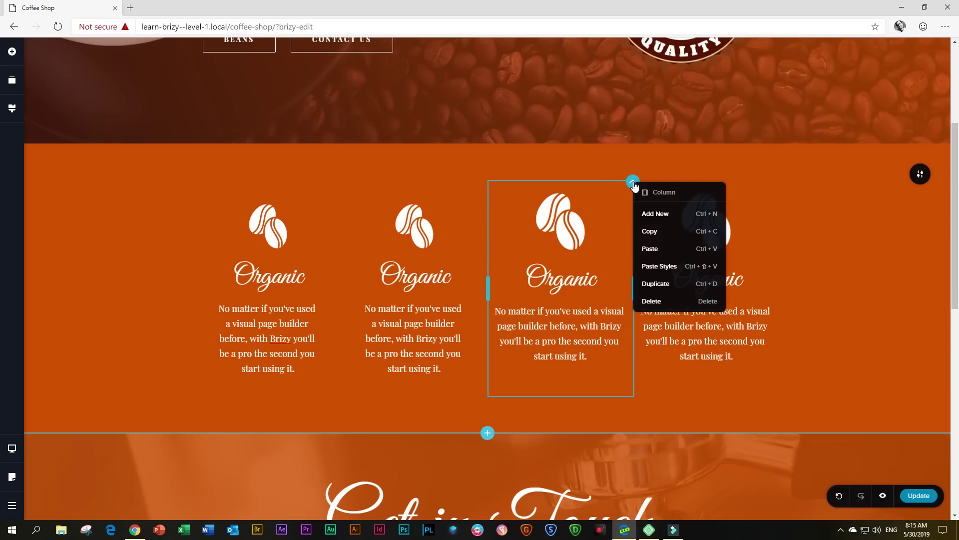
left_click(664, 266)
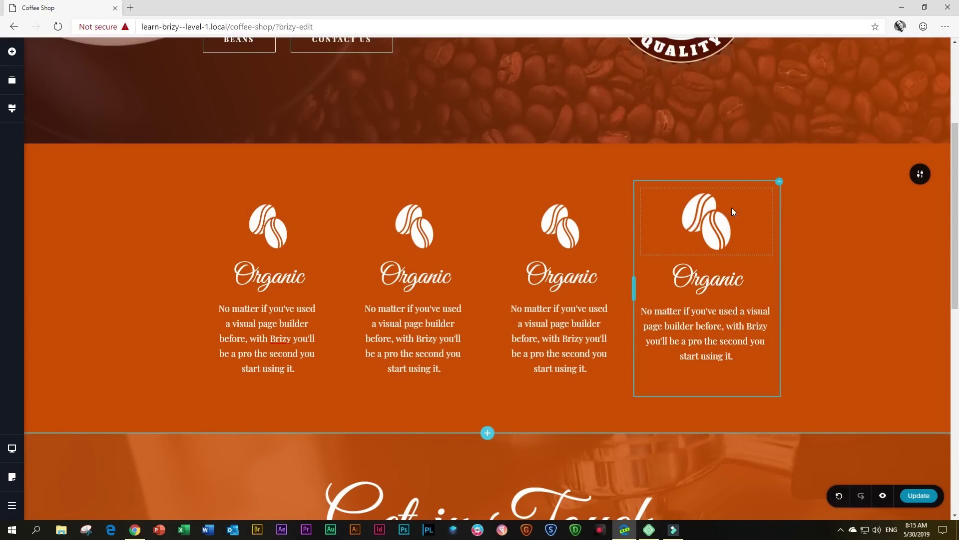
left_click(780, 183)
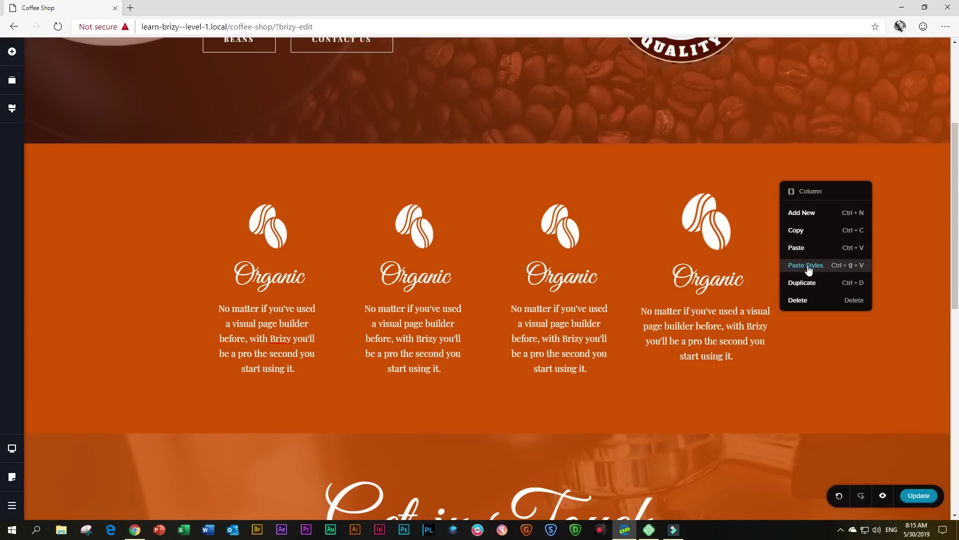
left_click(807, 265)
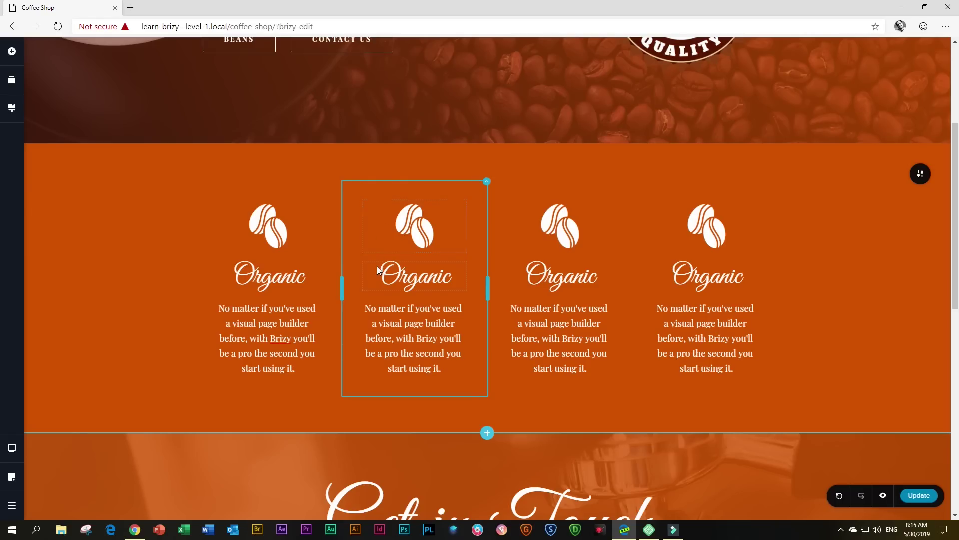
Give the second column a solid black #000000 overlay background
left_click(487, 184)
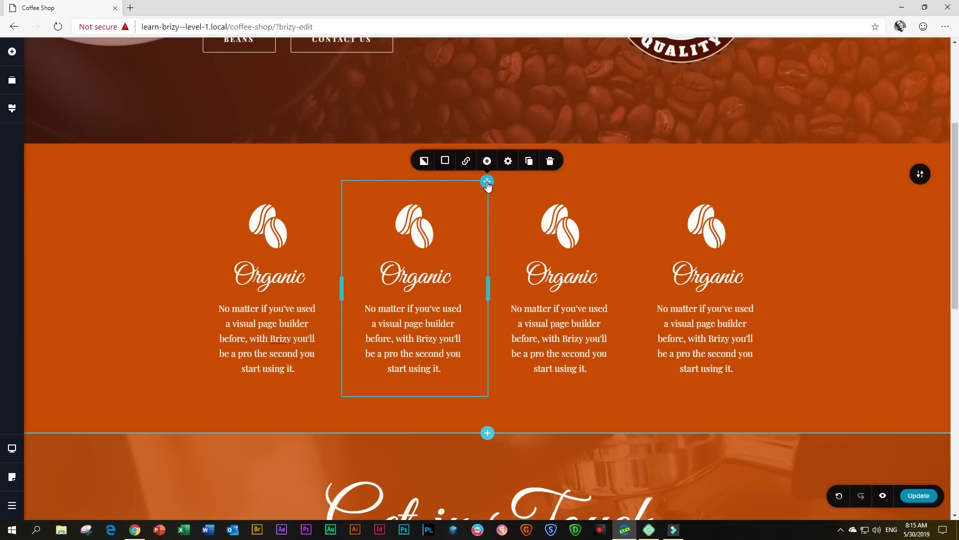
left_click(446, 167)
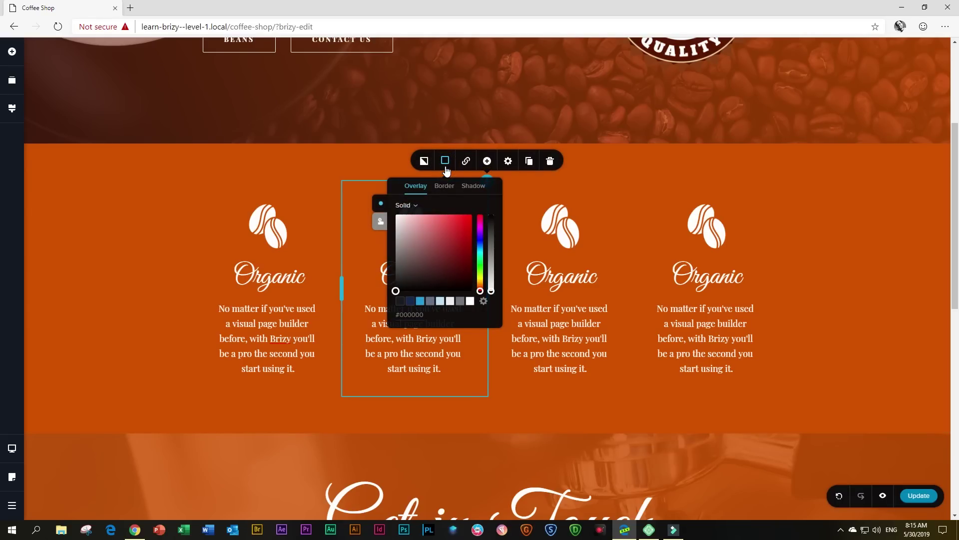
left_click(400, 303)
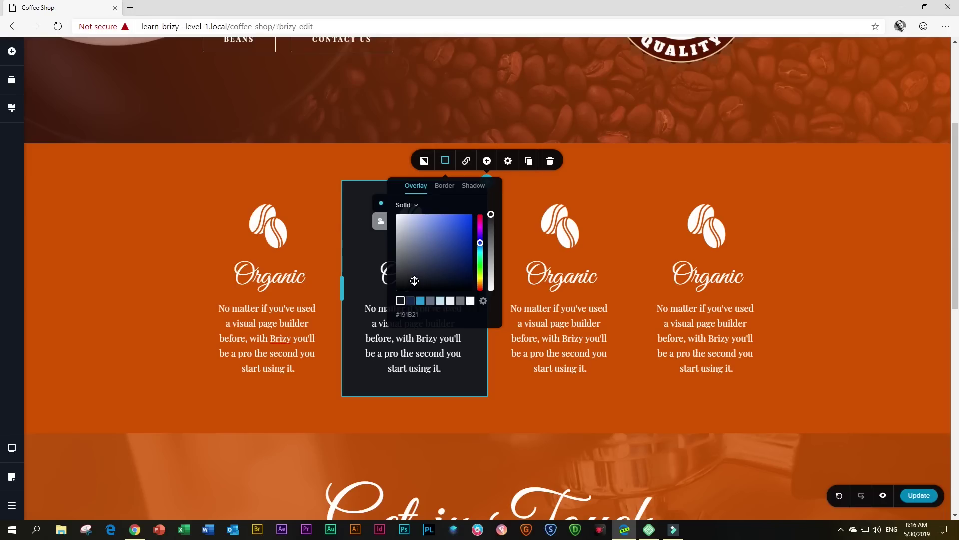
left_click_drag(414, 281, 387, 296)
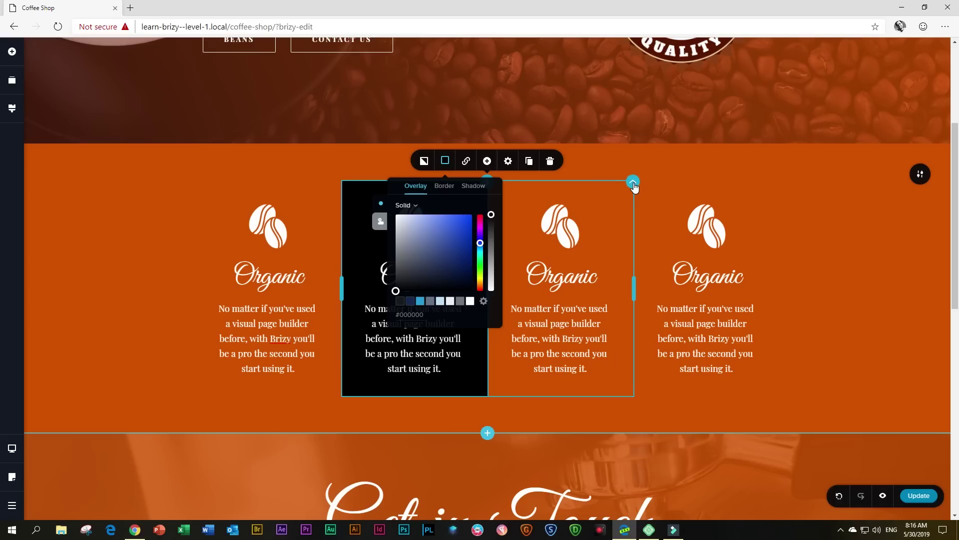
Give the third column a solid dark brown overlay background with colour #672A19
left_click(633, 183)
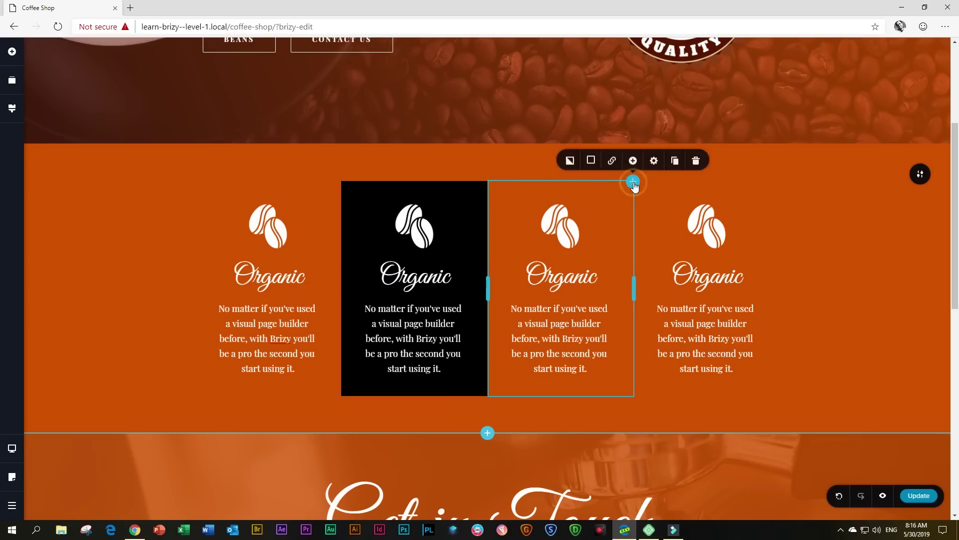
left_click(592, 161)
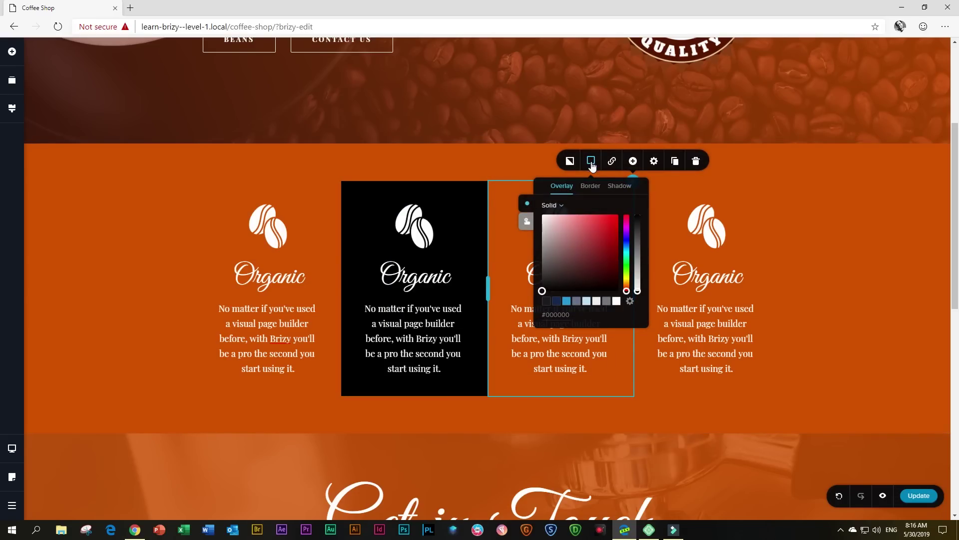
double_click(558, 314)
type("672A19")
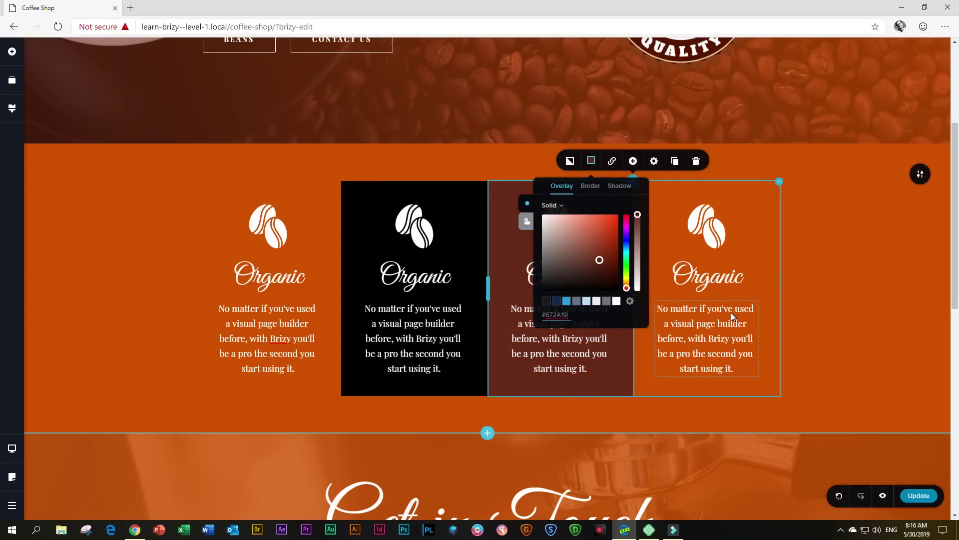
Give the fourth column a solid white #FFFFFF overlay background
left_click(780, 184)
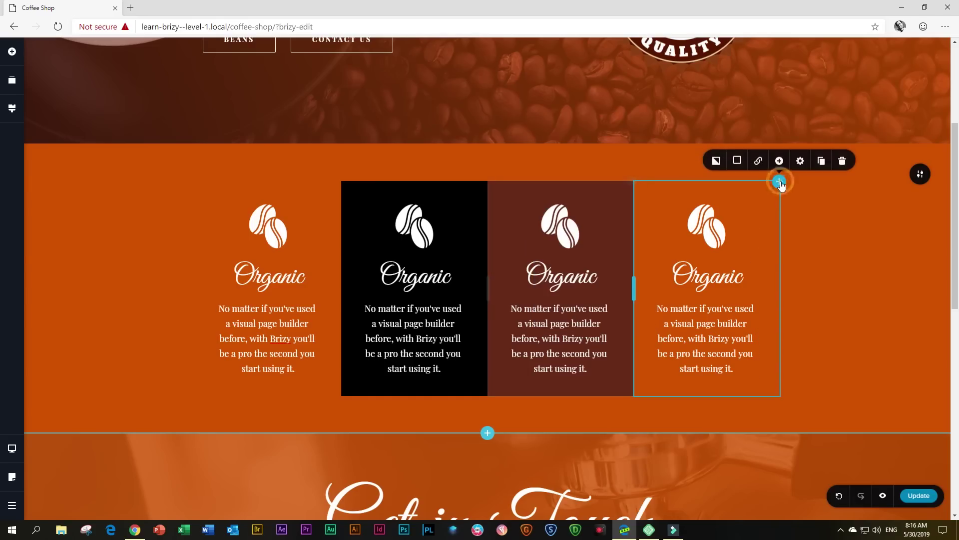
left_click(738, 160)
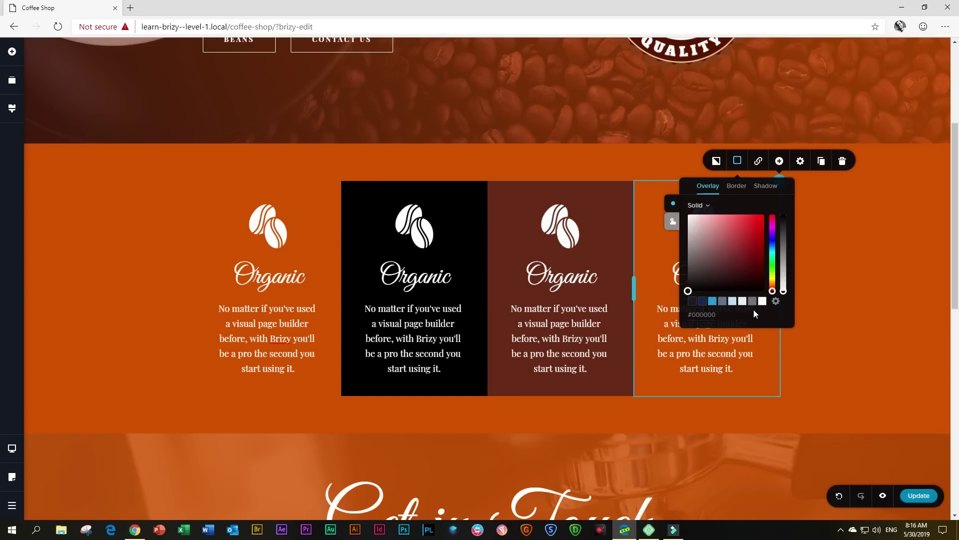
left_click(763, 302)
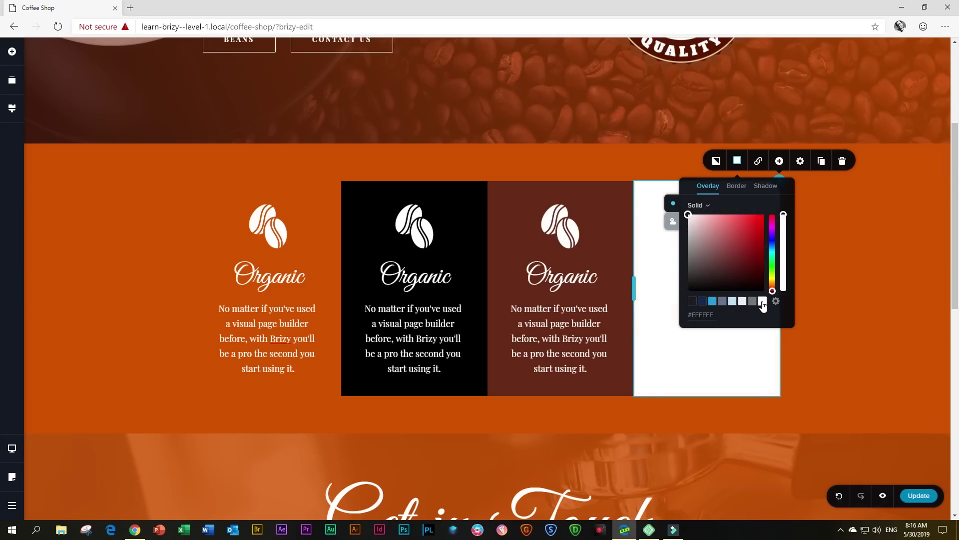
left_click(828, 297)
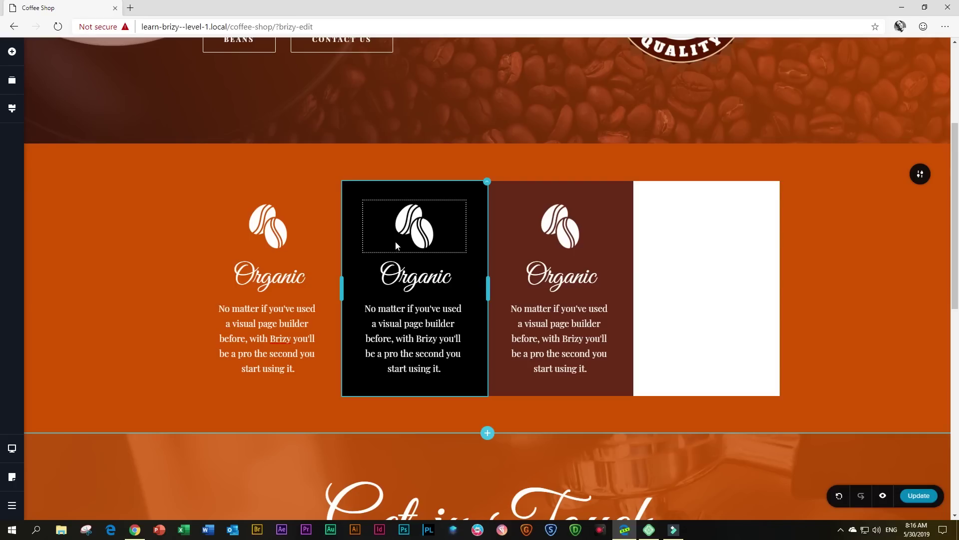
Replace the icon in the black second column with noun_coffee-bag_1904082.png from the media library
left_click(415, 234)
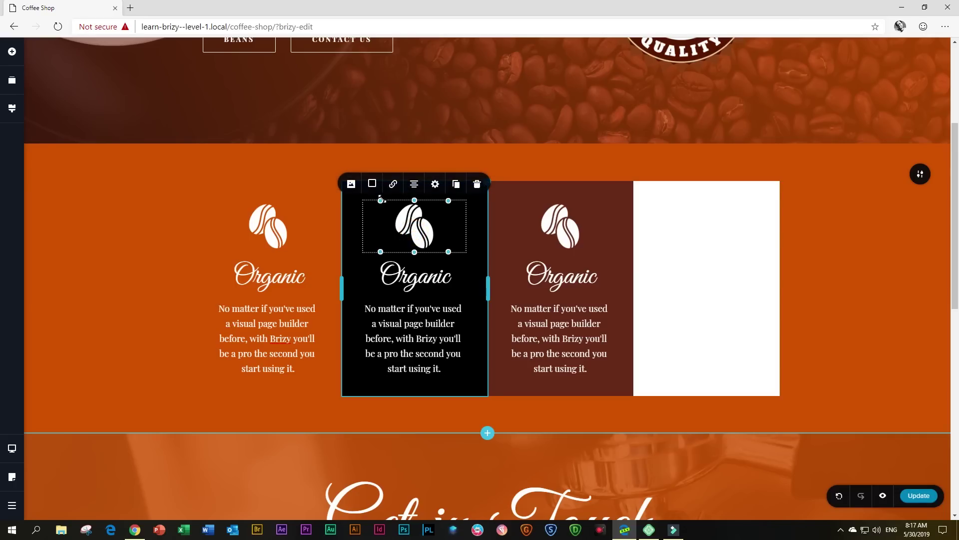
left_click(351, 184)
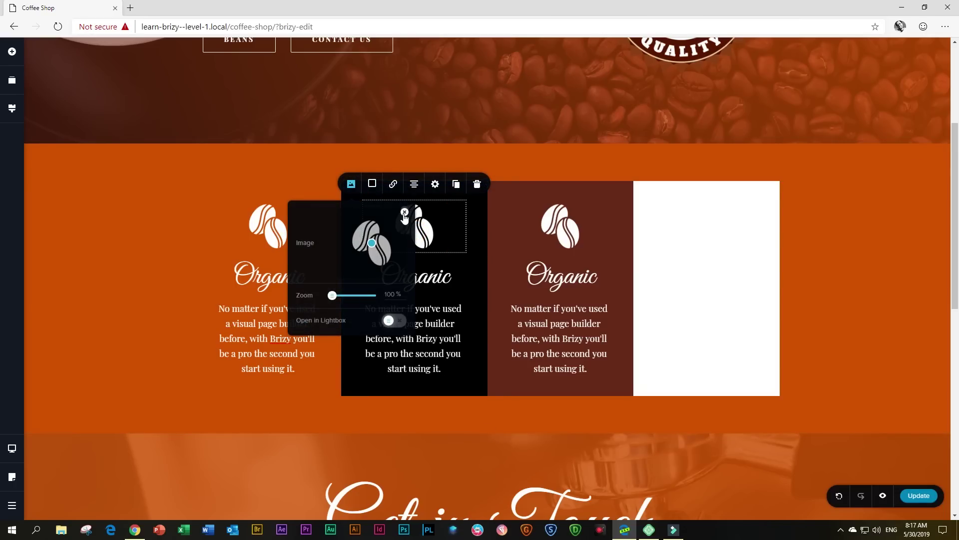
left_click(405, 213)
left_click(371, 96)
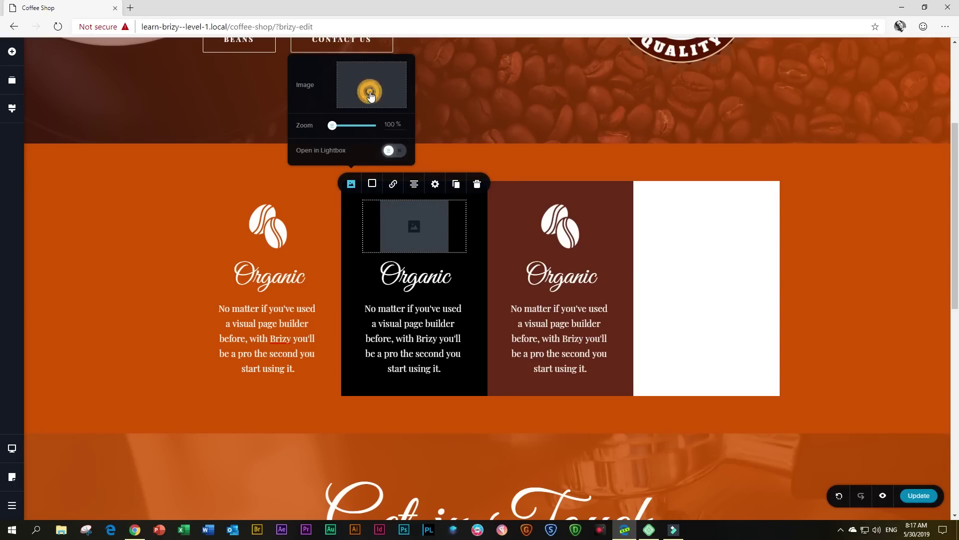
left_click(520, 156)
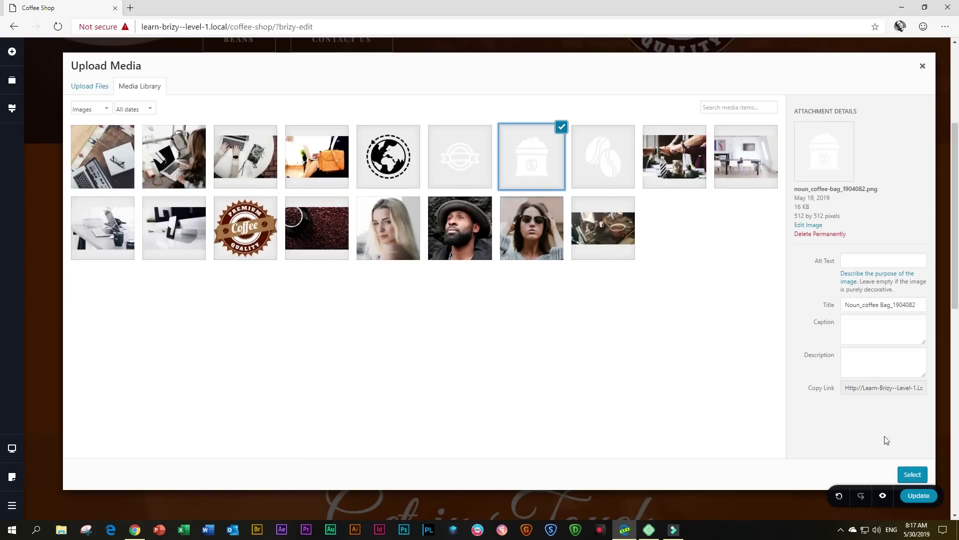
left_click(912, 474)
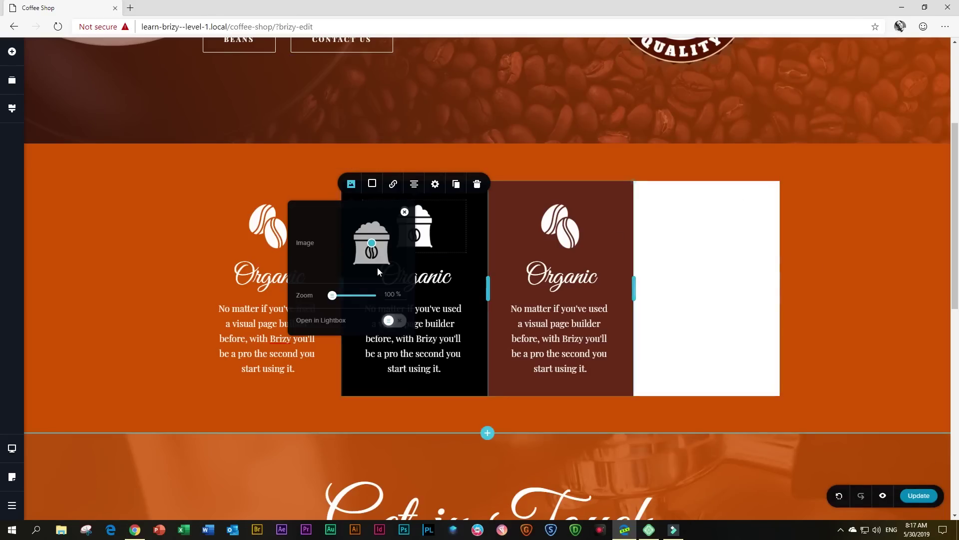
Change the heading in the black second column to "Roasts"
left_click(432, 284)
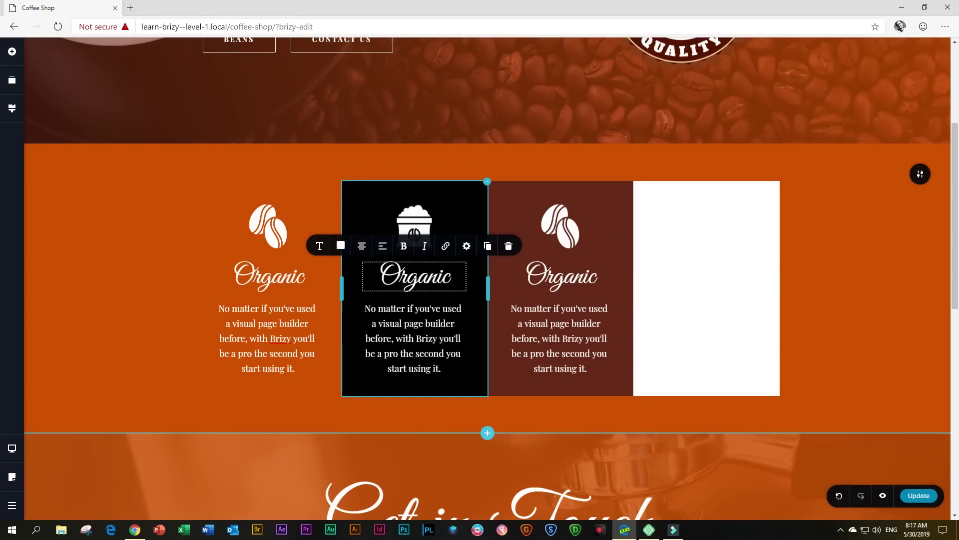
double_click(414, 276)
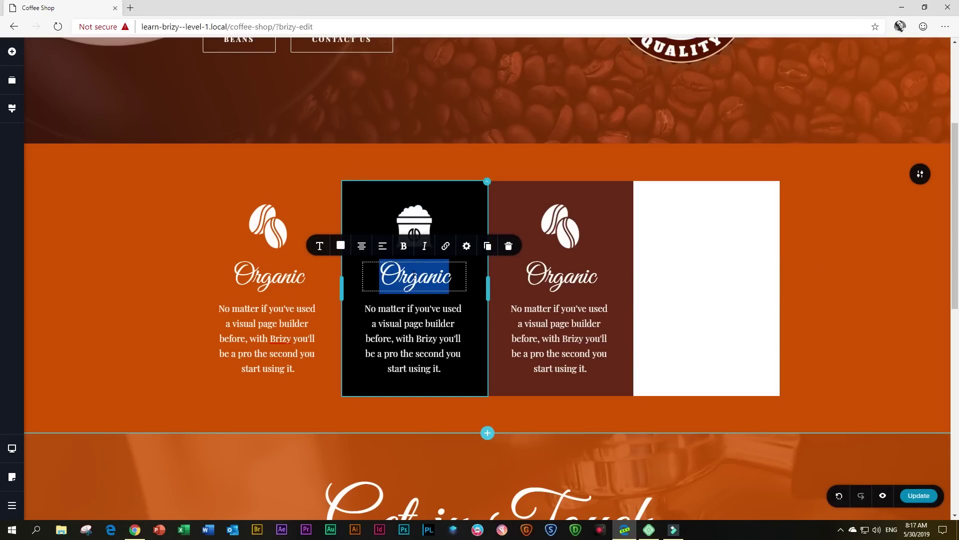
type("Roasts")
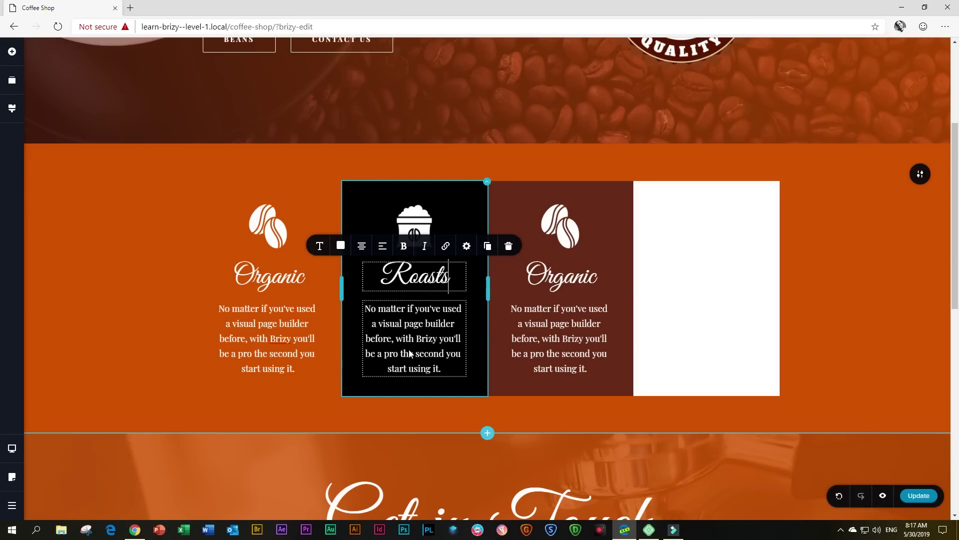
Replace the icon in the brown third column with noun_Badge_1722885.png from the media library
left_click(570, 235)
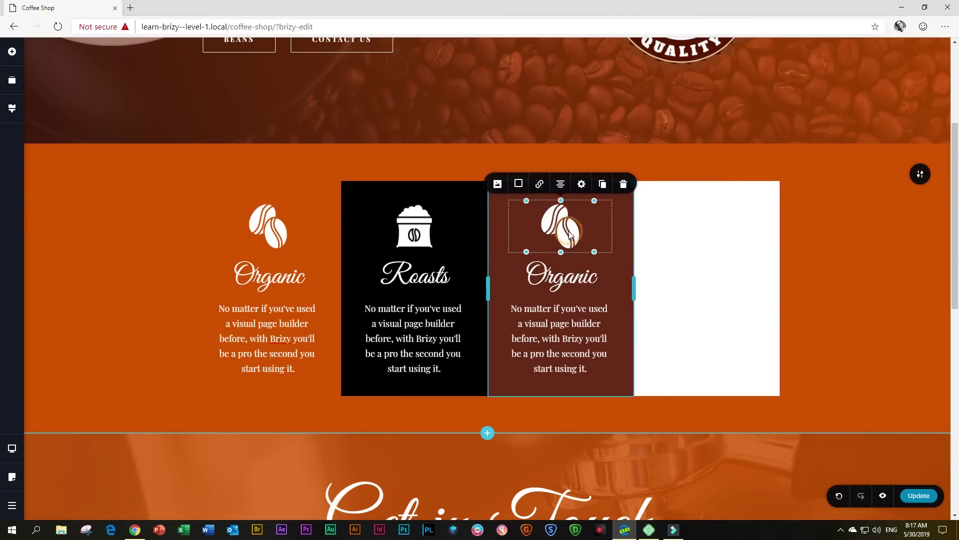
left_click(498, 185)
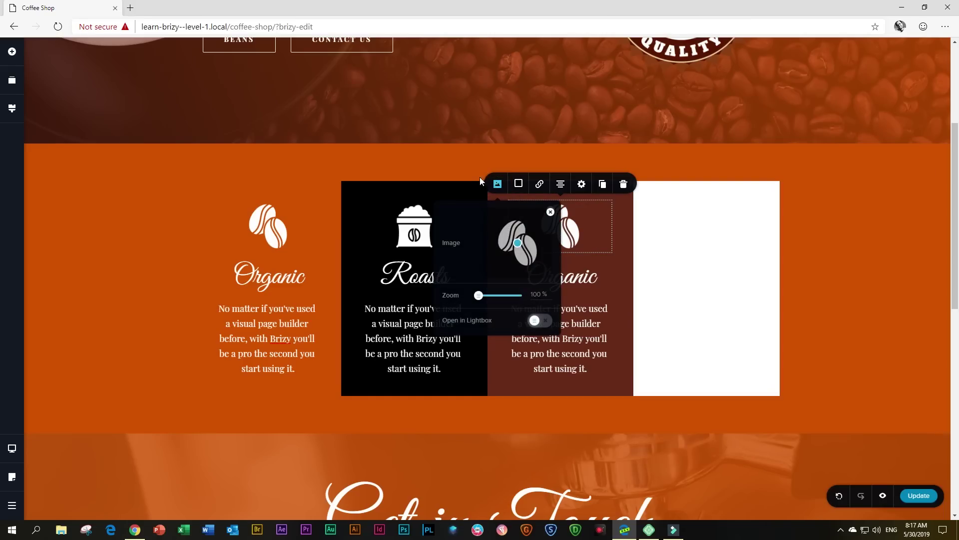
left_click(550, 212)
left_click(514, 87)
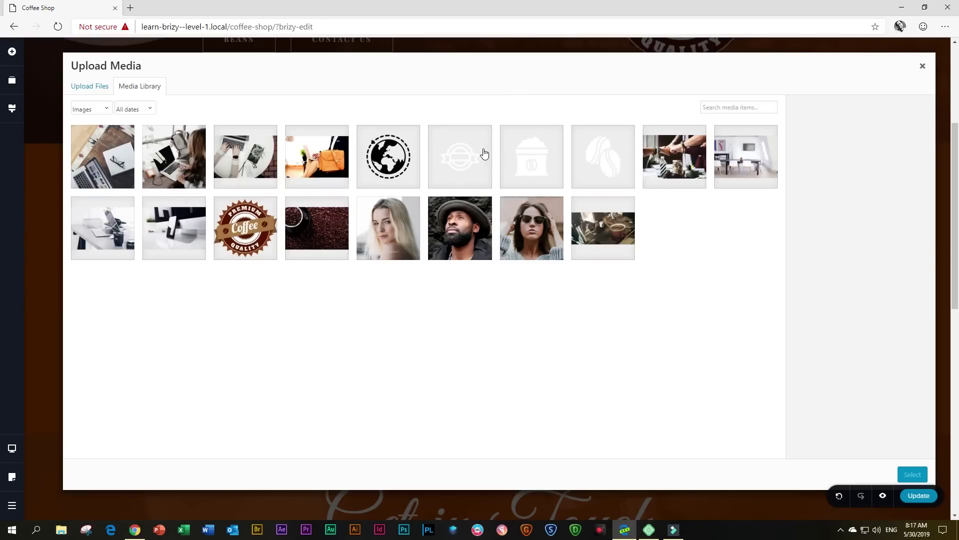
left_click(464, 156)
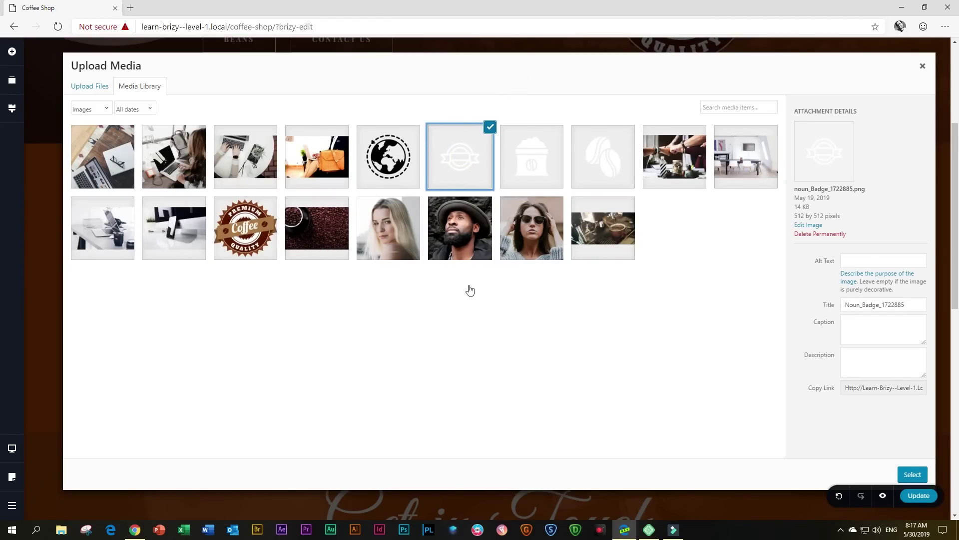
left_click(907, 476)
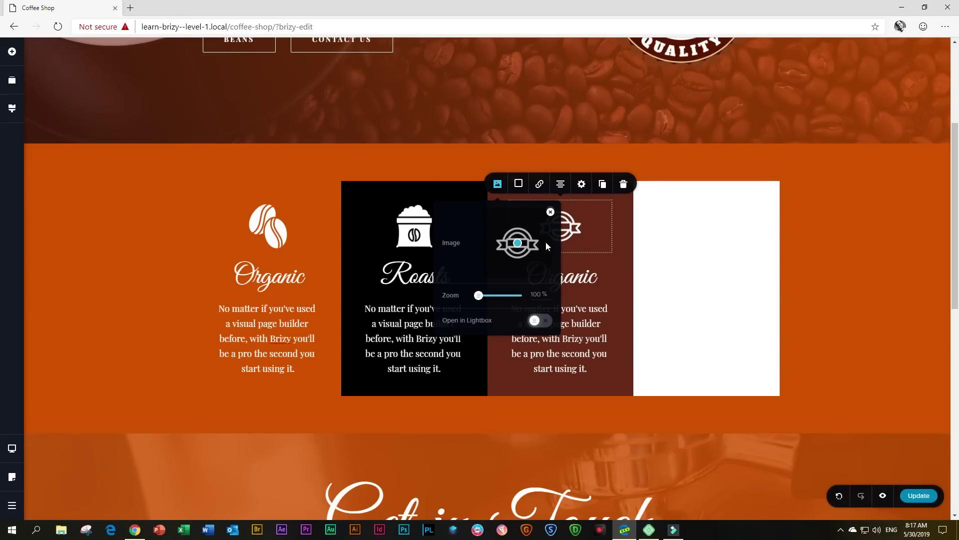
Change the heading in the brown third column to "Superior"
left_click(574, 278)
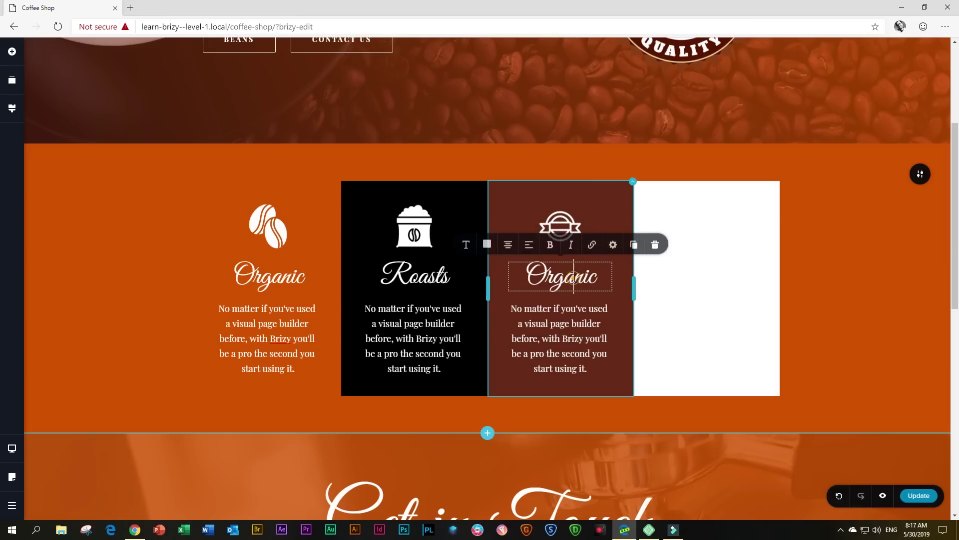
double_click(574, 278)
type("Superior")
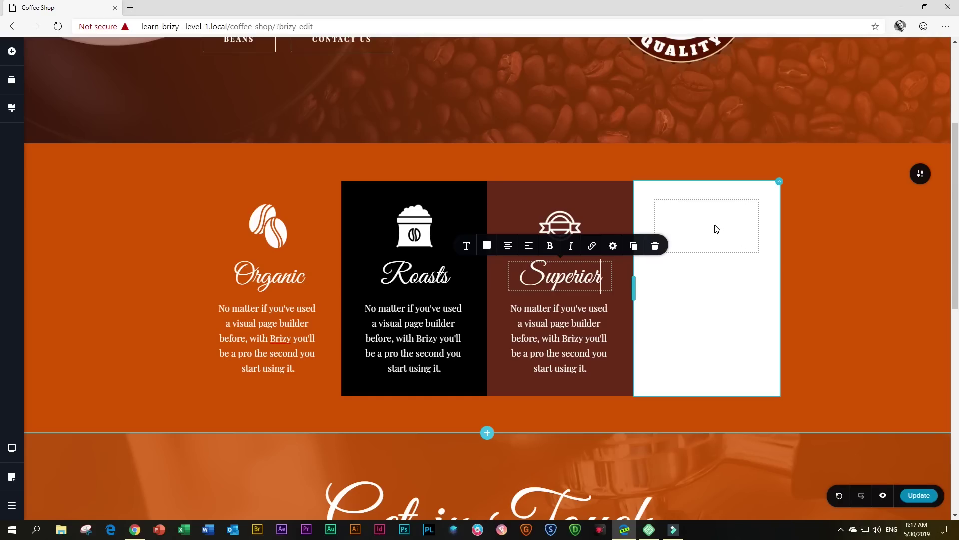
Replace the icon in the white fourth column with noun_international_1718341-1.png from the media library
left_click(715, 228)
left_click(644, 183)
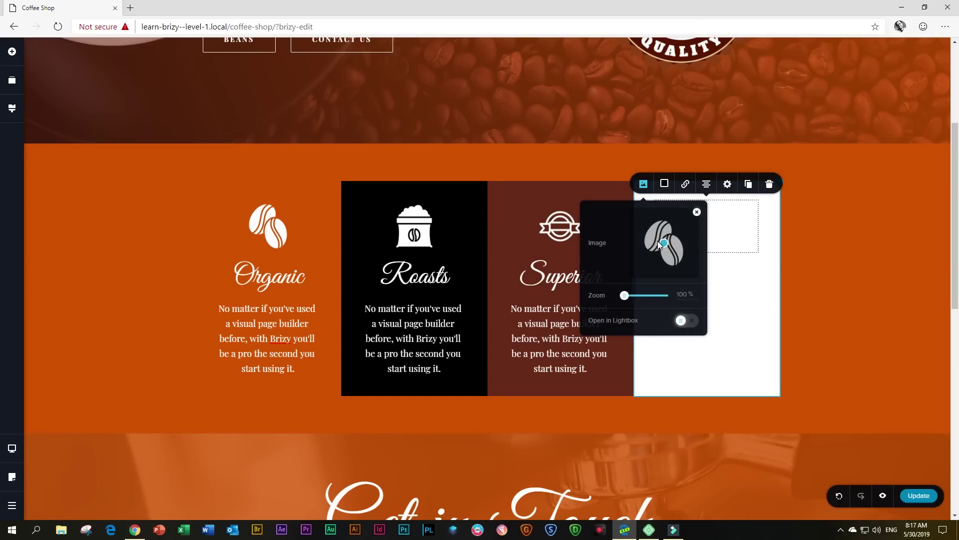
left_click(697, 213)
left_click(656, 90)
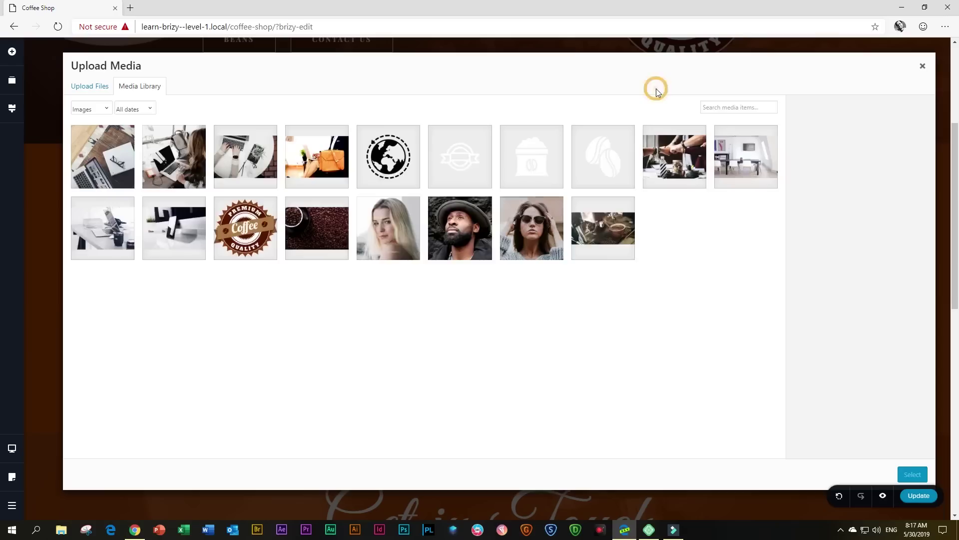
left_click(389, 156)
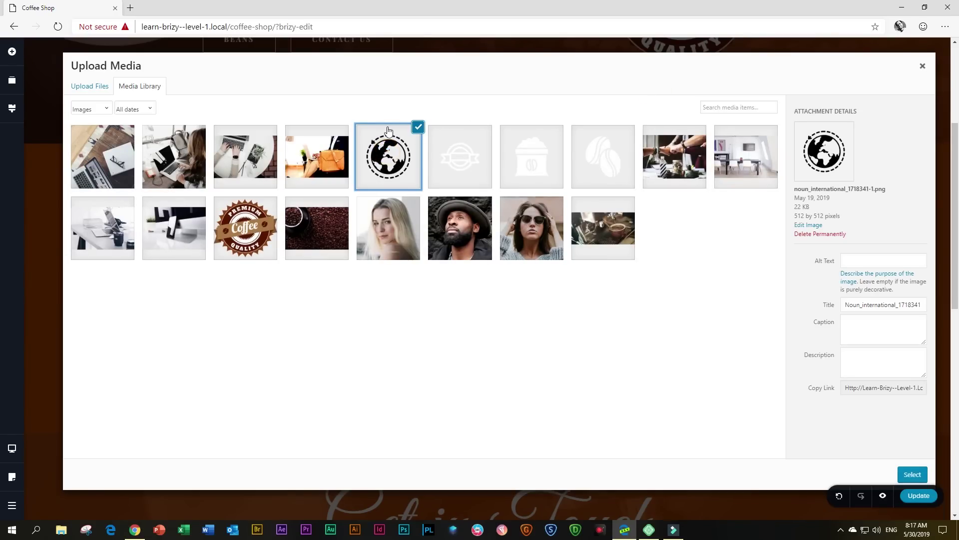
left_click(910, 475)
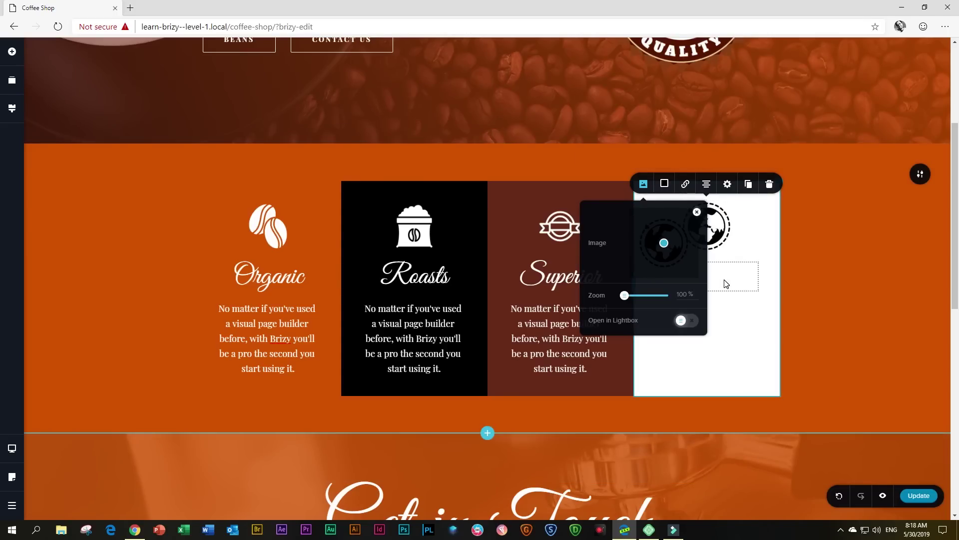
Color the white fourth column's heading black #000000 and change its text to "Global"
left_click(725, 281)
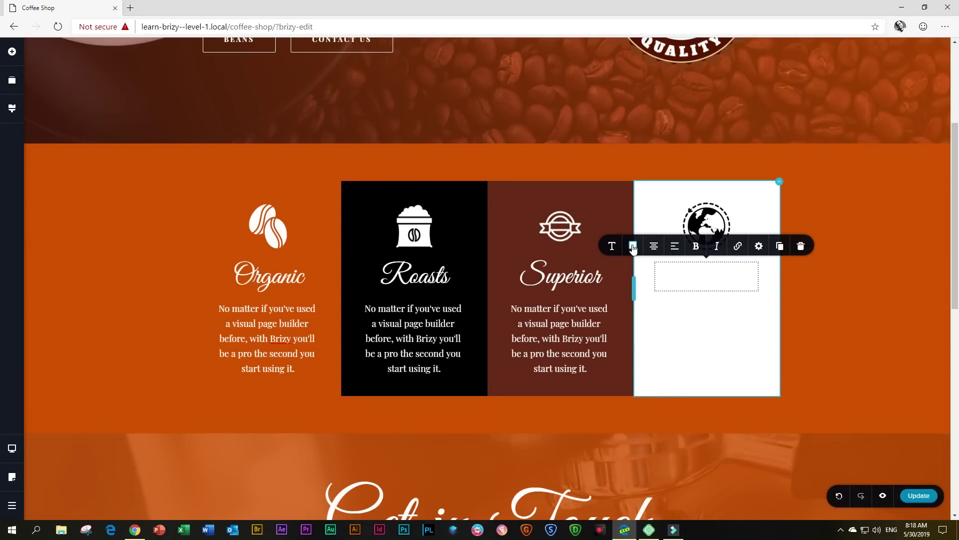
left_click(633, 247)
left_click_drag(599, 169, 577, 194)
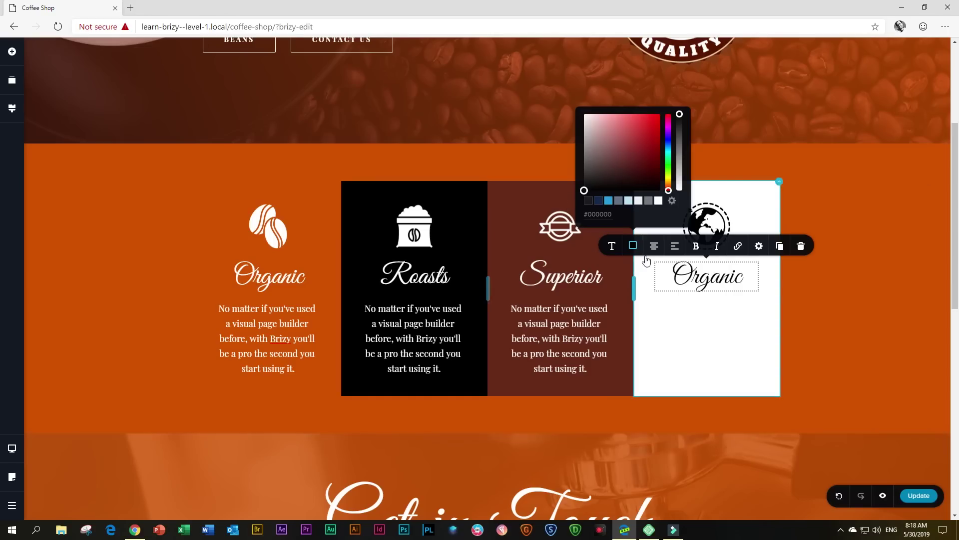
double_click(701, 274)
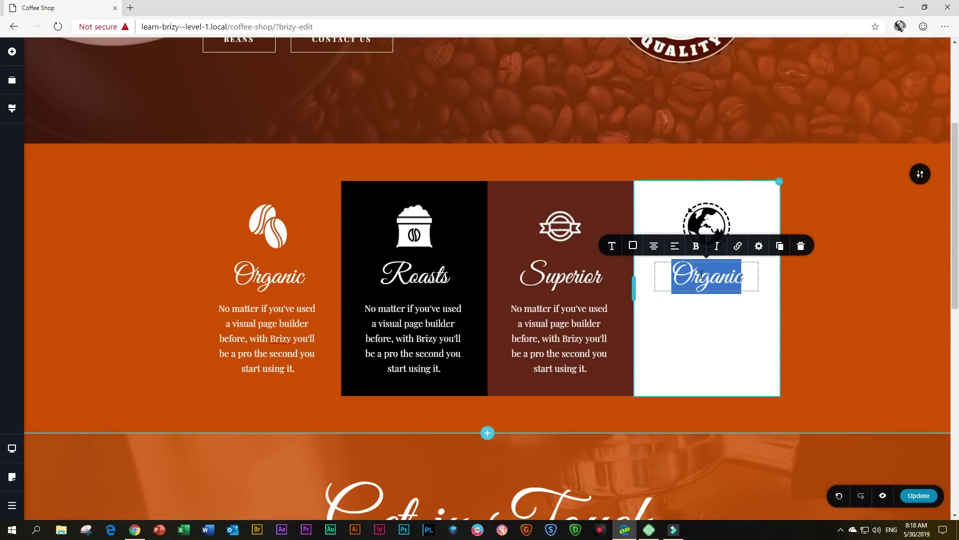
type("Global")
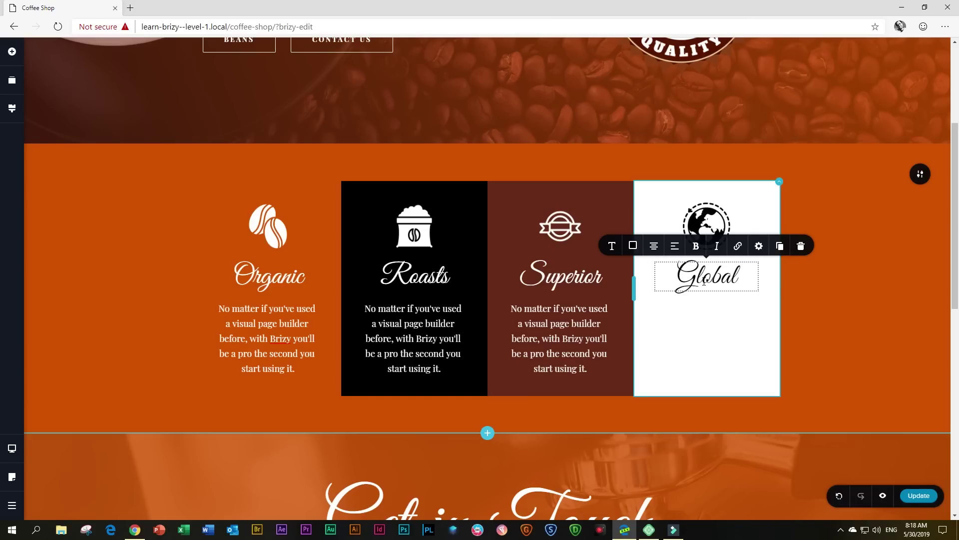
Set the body text color in the white Global column to black #000000
left_click(711, 349)
left_click(718, 342)
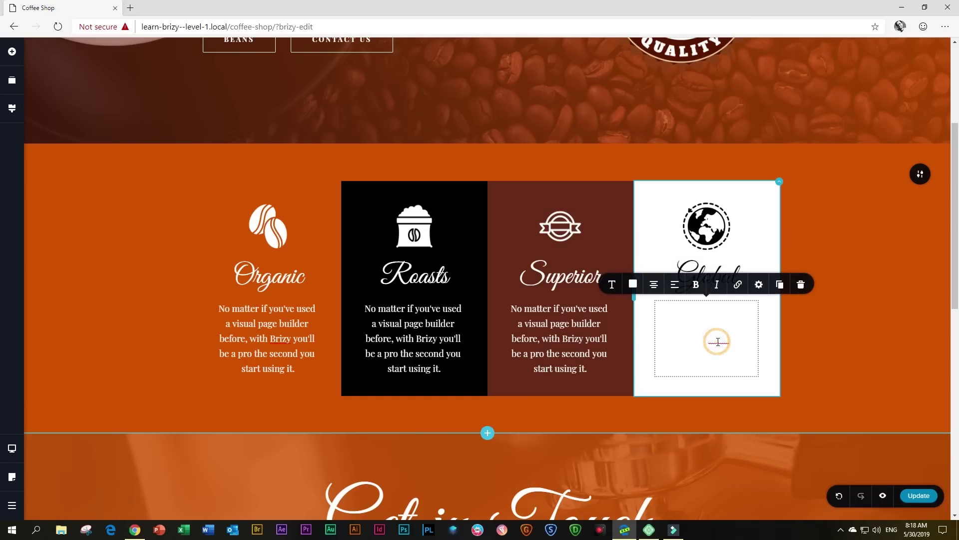
left_click(633, 284)
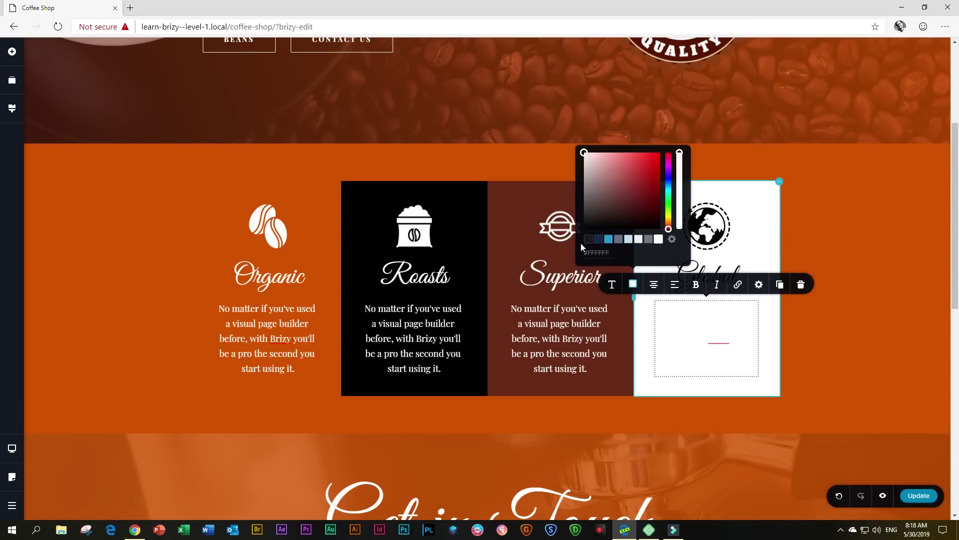
left_click_drag(601, 191, 571, 246)
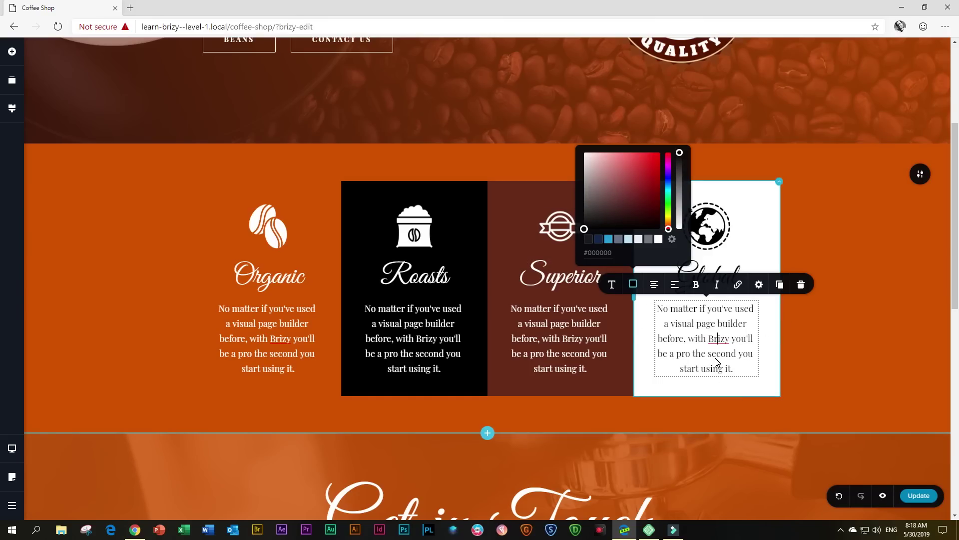
left_click(838, 337)
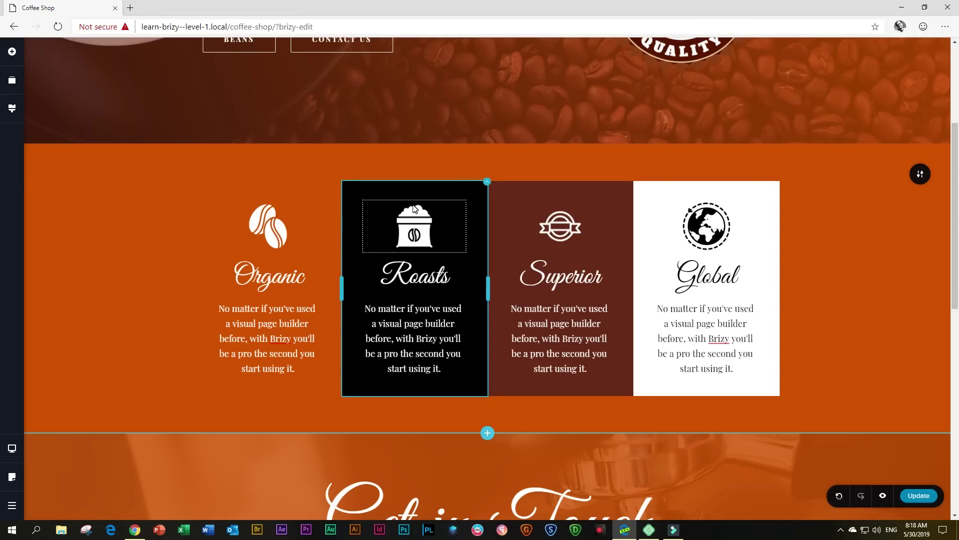
Try to enlarge the badge icon in the Superior column to a size of 92%
left_click(561, 227)
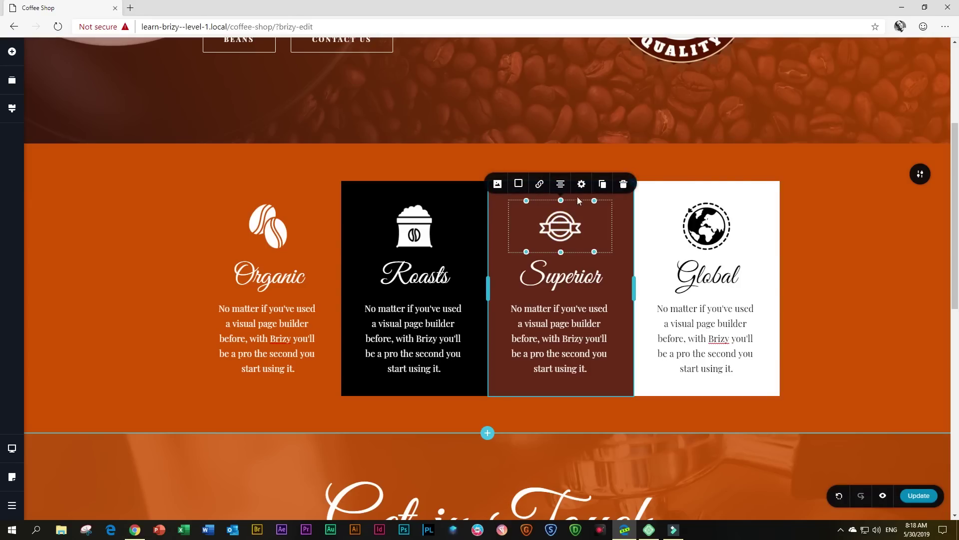
left_click(584, 184)
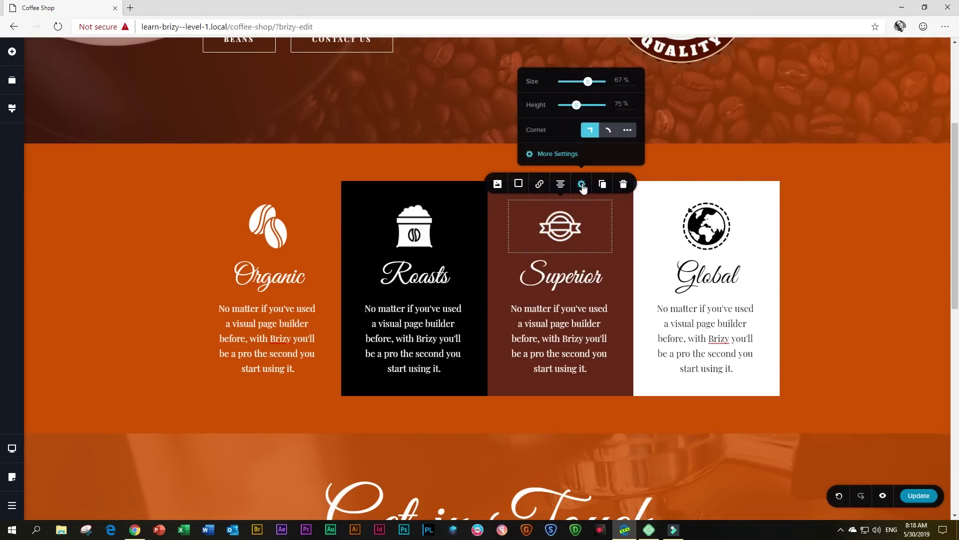
left_click(588, 82)
left_click_drag(588, 82, 599, 82)
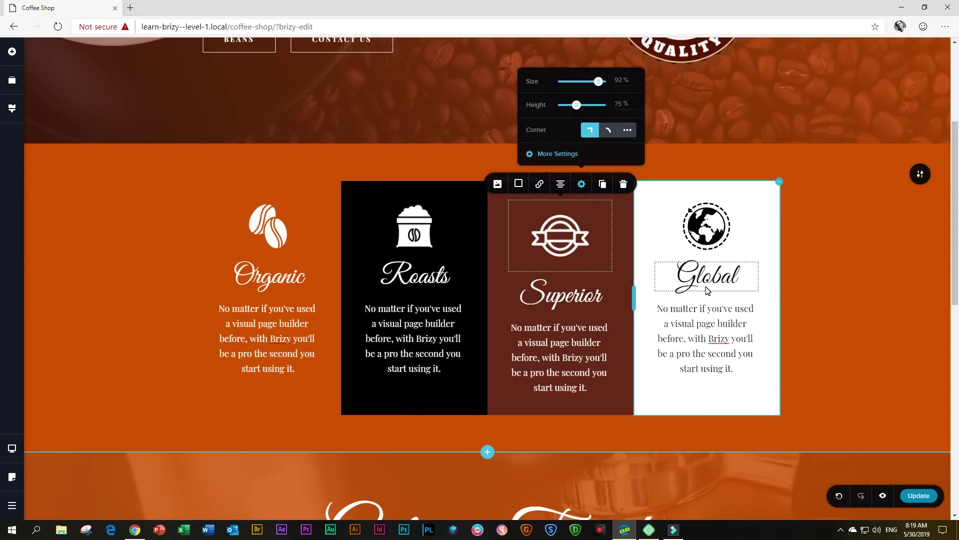
left_click(822, 276)
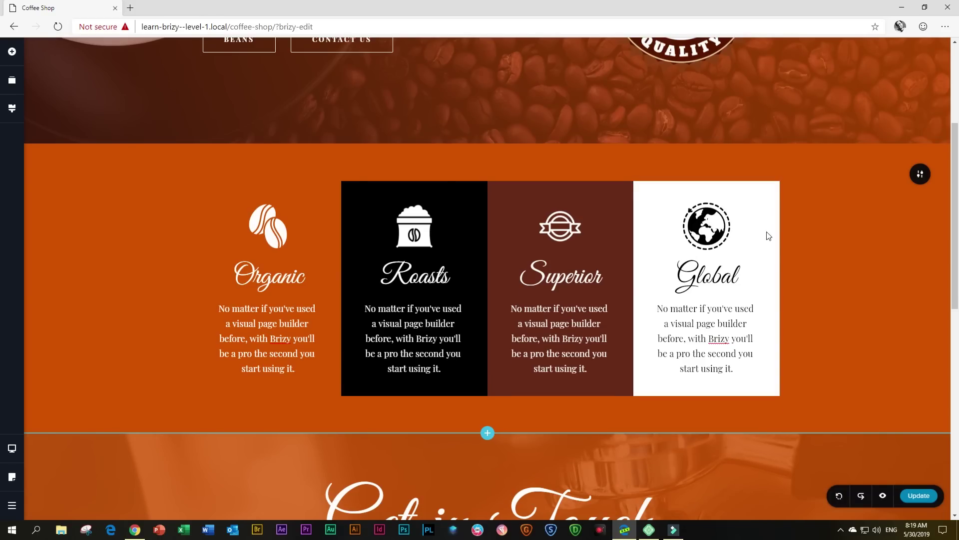
left_click(562, 228)
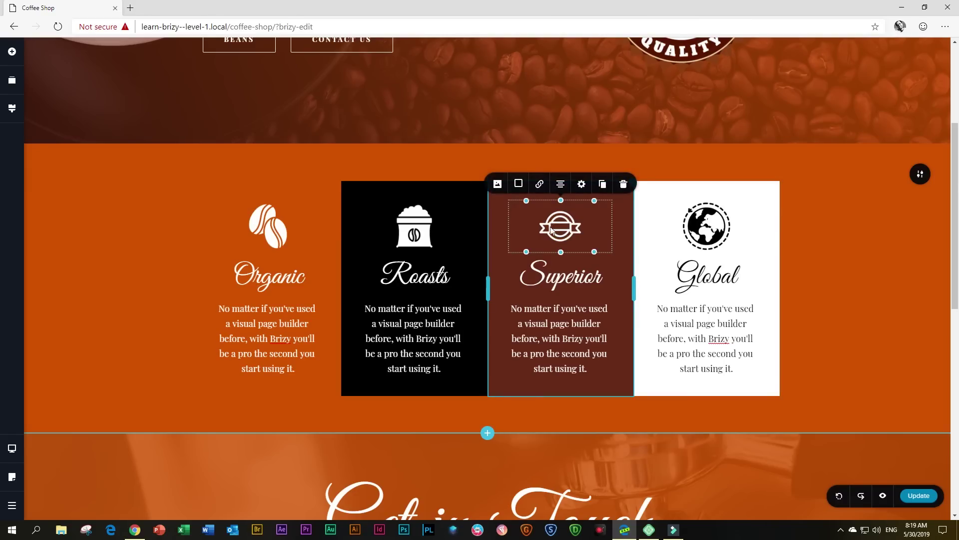
left_click(498, 185)
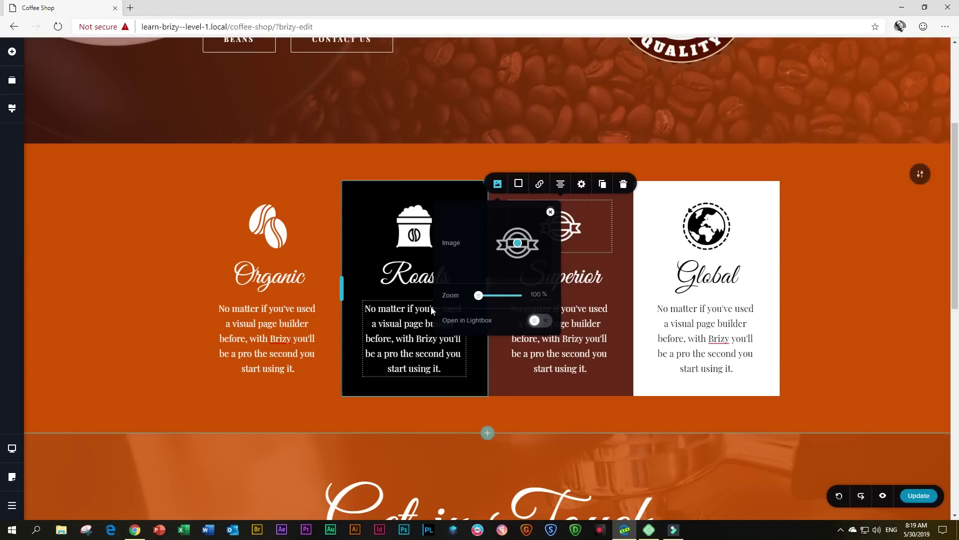
left_click(849, 252)
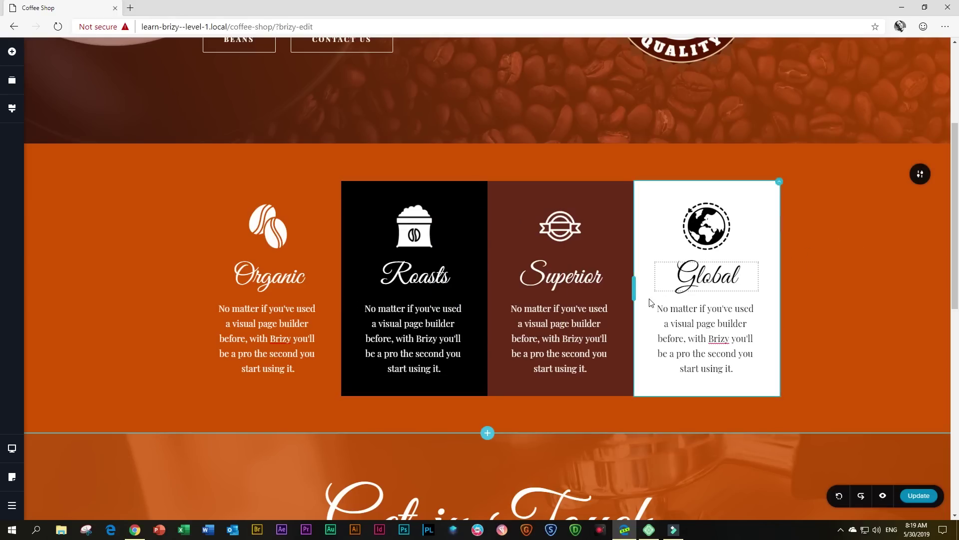
Zoom the badge image in the Superior column to 125% within its frame
scroll(651, 303, "up", 2)
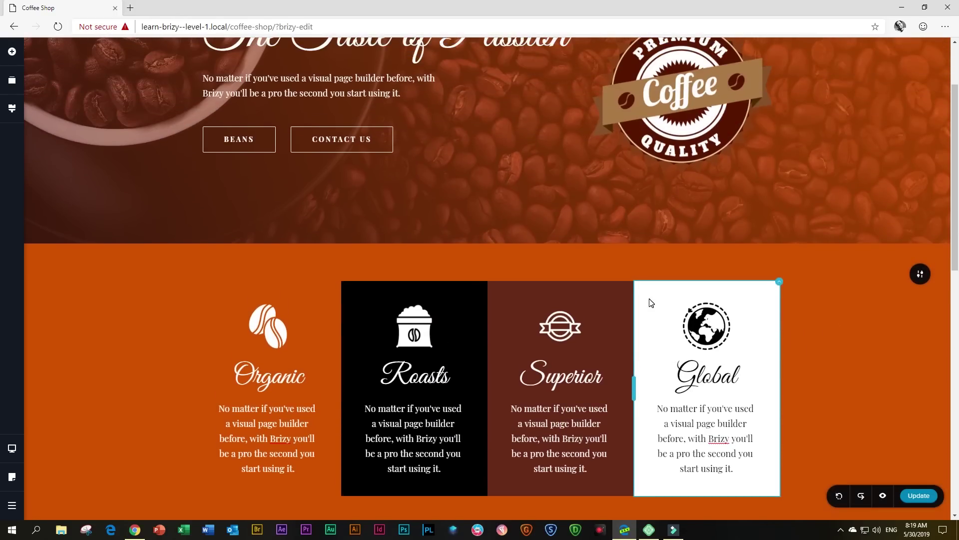
left_click(560, 330)
left_click(498, 284)
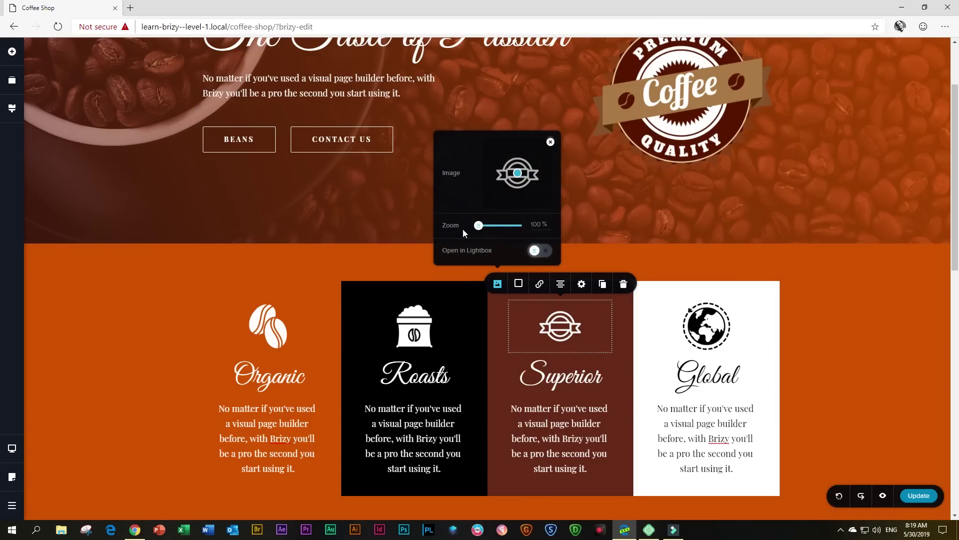
left_click_drag(479, 226, 491, 225)
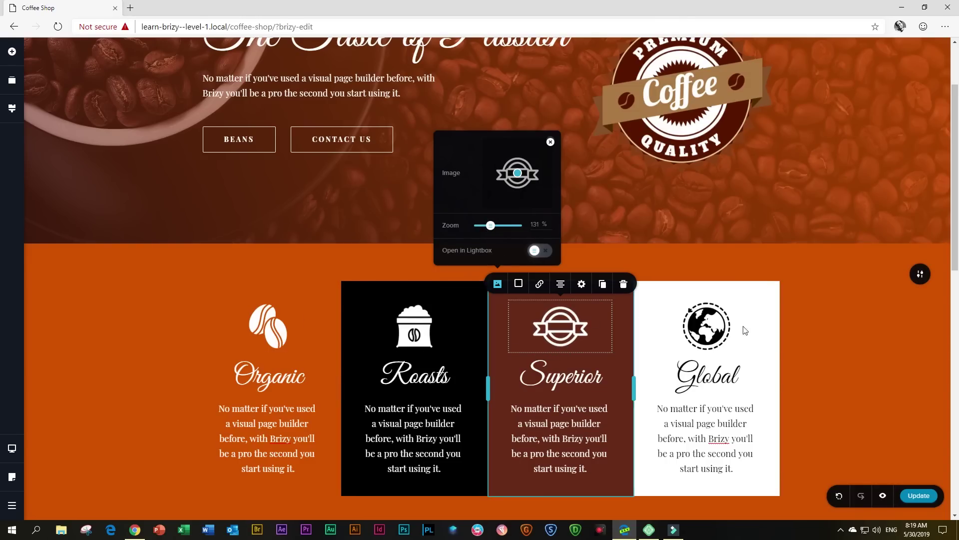
left_click_drag(491, 227, 488, 225)
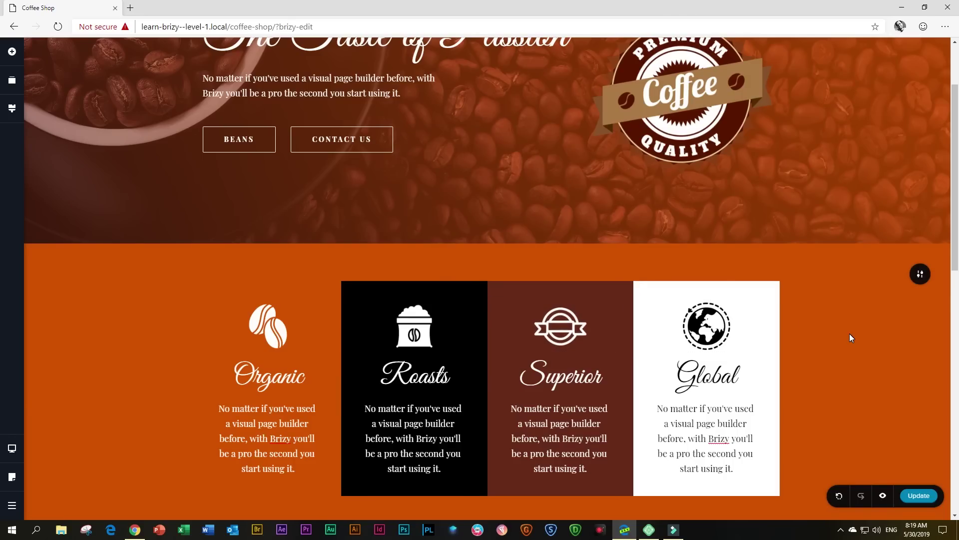
left_click(569, 324)
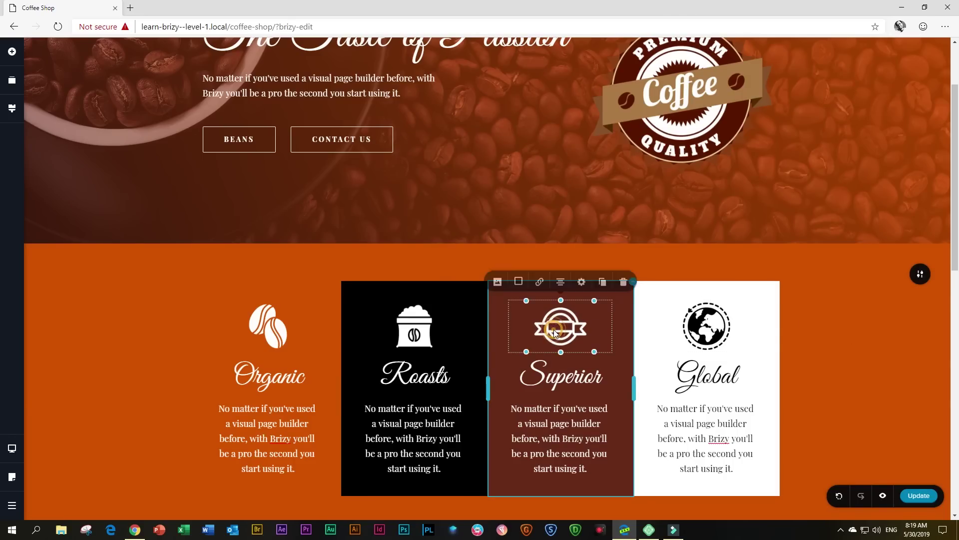
left_click(498, 285)
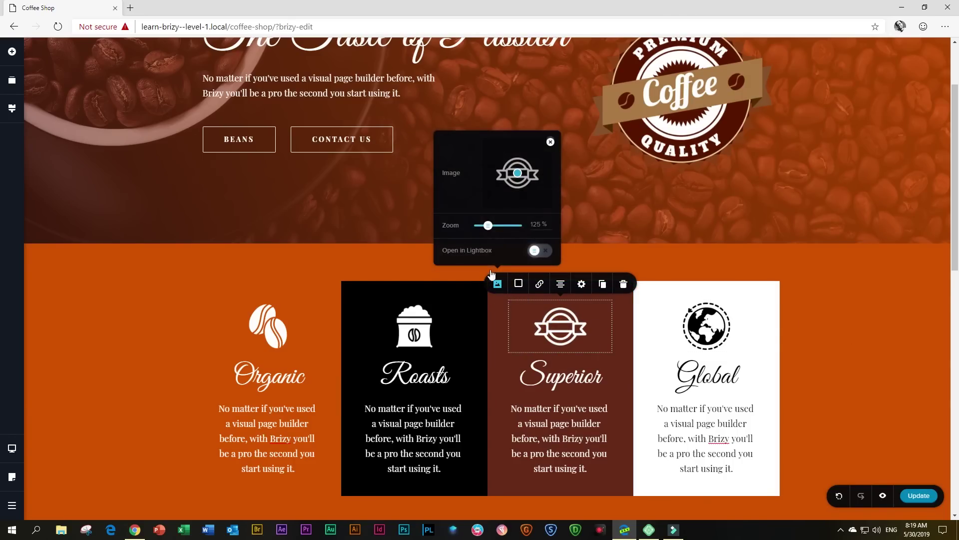
Fine-tune the badge image zoom in the Superior column to 126%
left_click(490, 227)
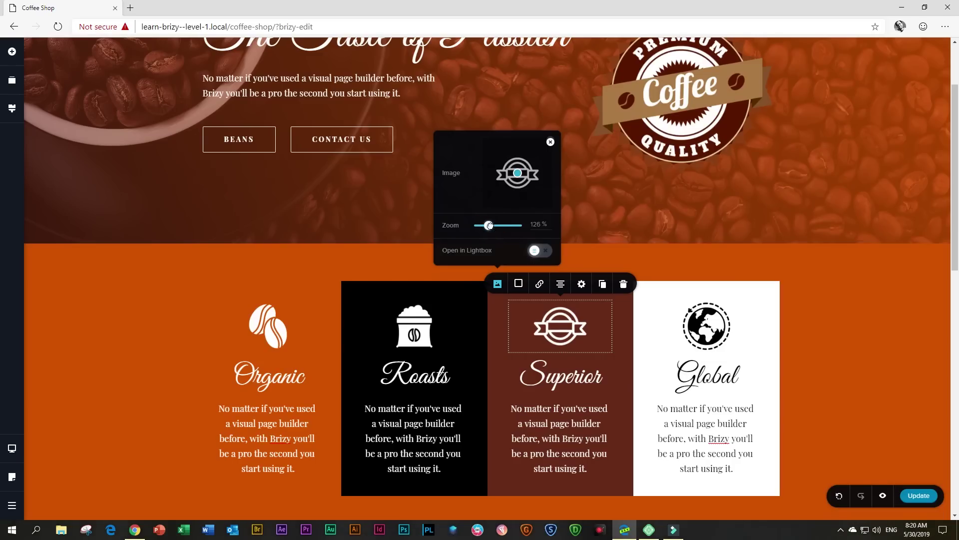
left_click(816, 331)
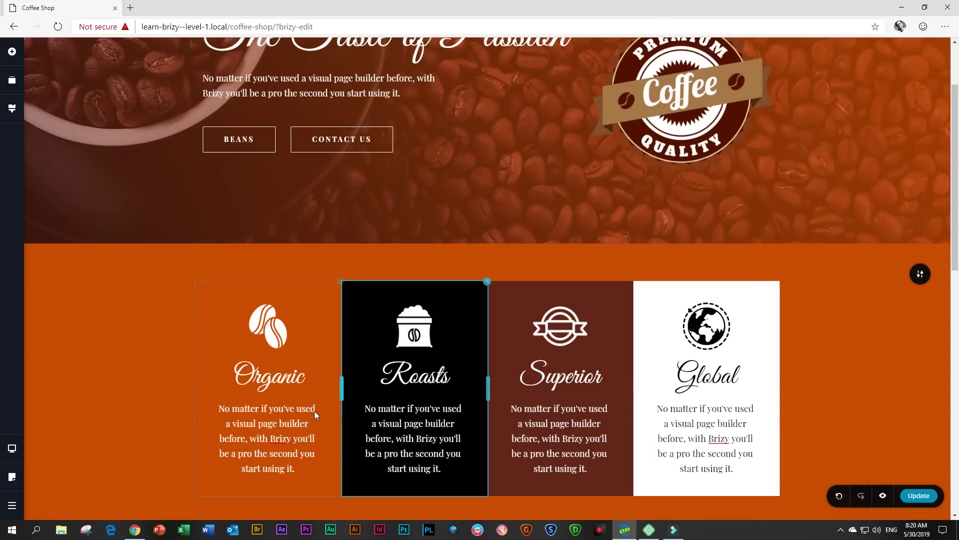
Set the gap below the Organic heading to 12 px
scroll(852, 360, "down", 1)
scroll(851, 356, "down", 1)
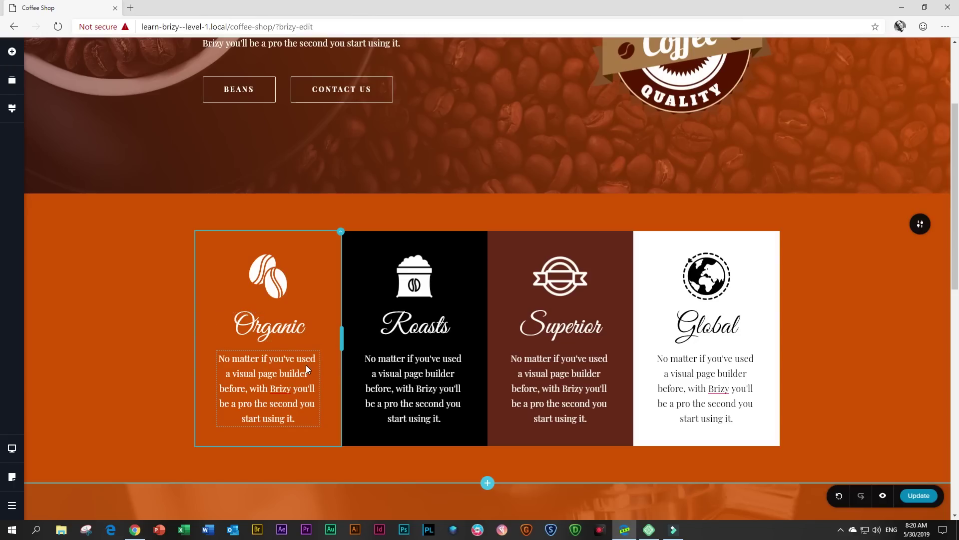
left_click(285, 332)
left_click(321, 296)
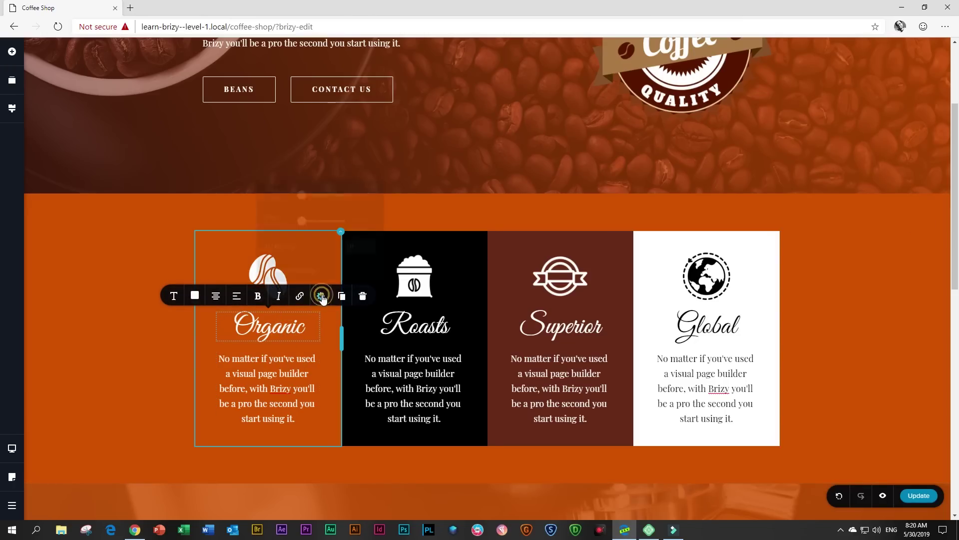
left_click_drag(301, 215, 306, 216)
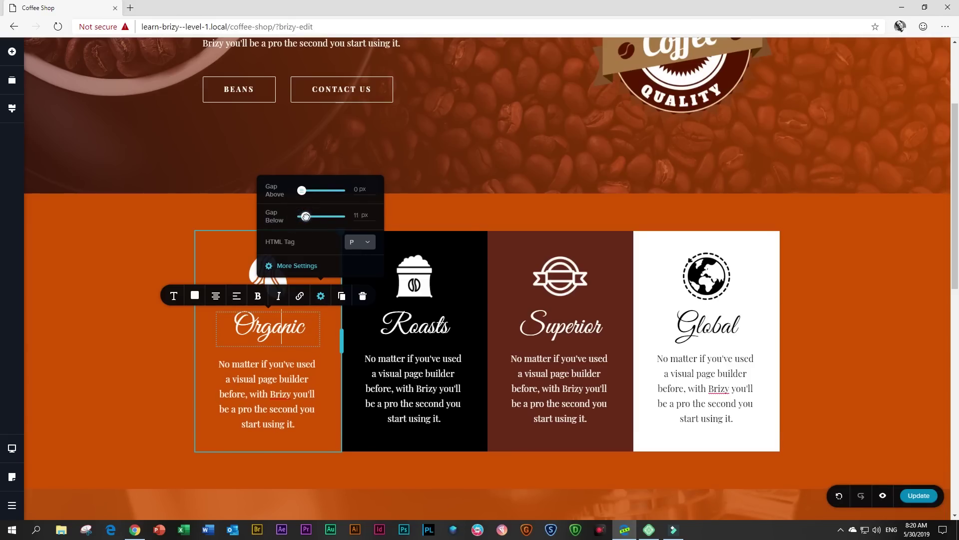
left_click_drag(306, 215, 306, 216)
left_click(356, 216)
double_click(355, 216)
left_click(168, 349)
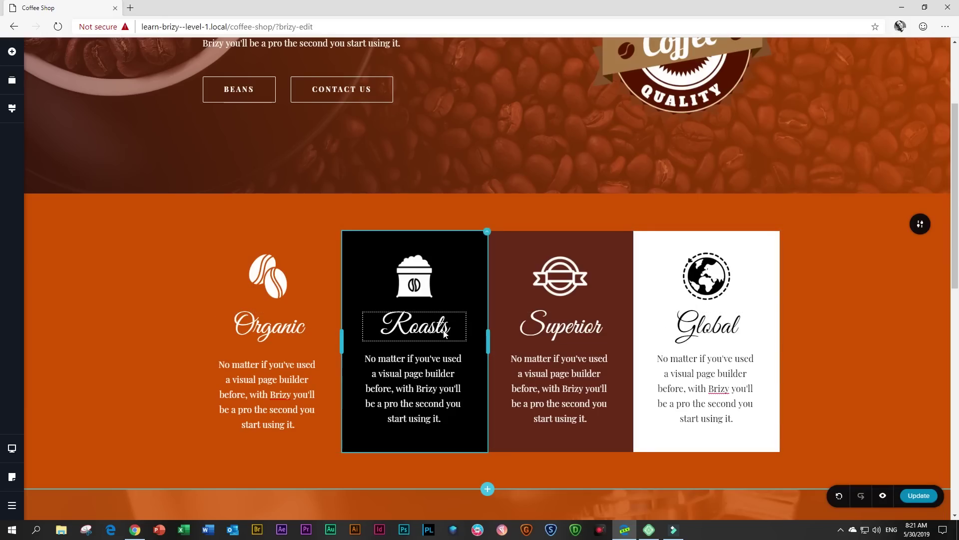
Set the gap below the Roasts heading and the Superior heading to 12 px each
left_click(428, 335)
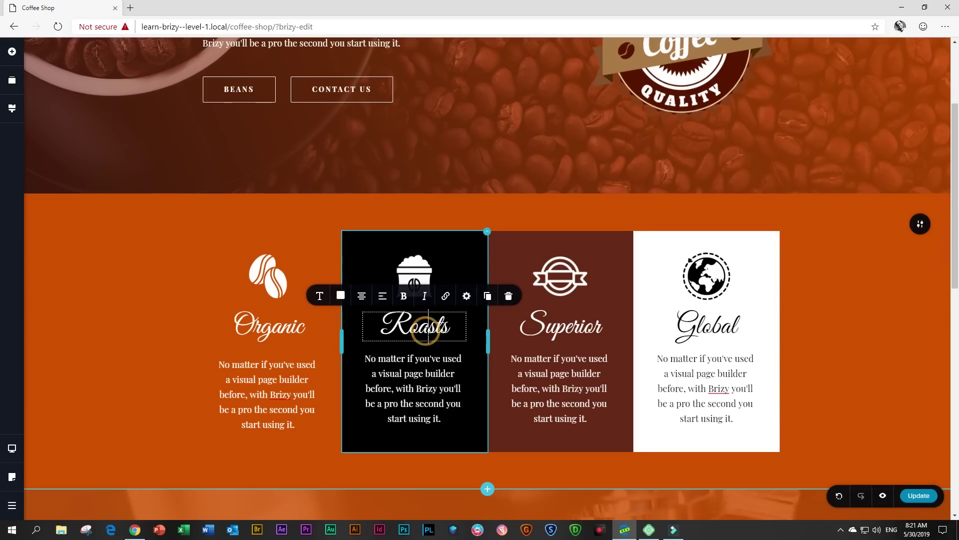
left_click(467, 296)
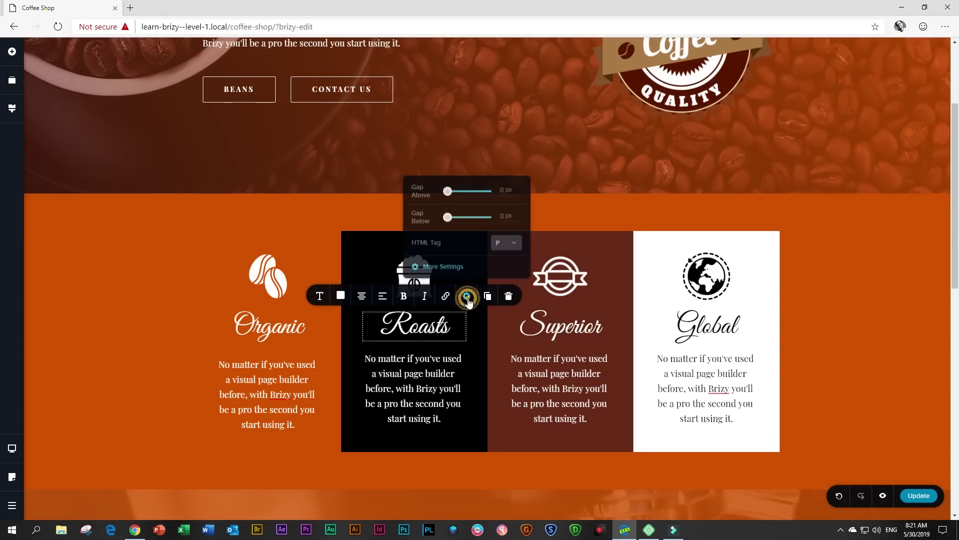
left_click(502, 215)
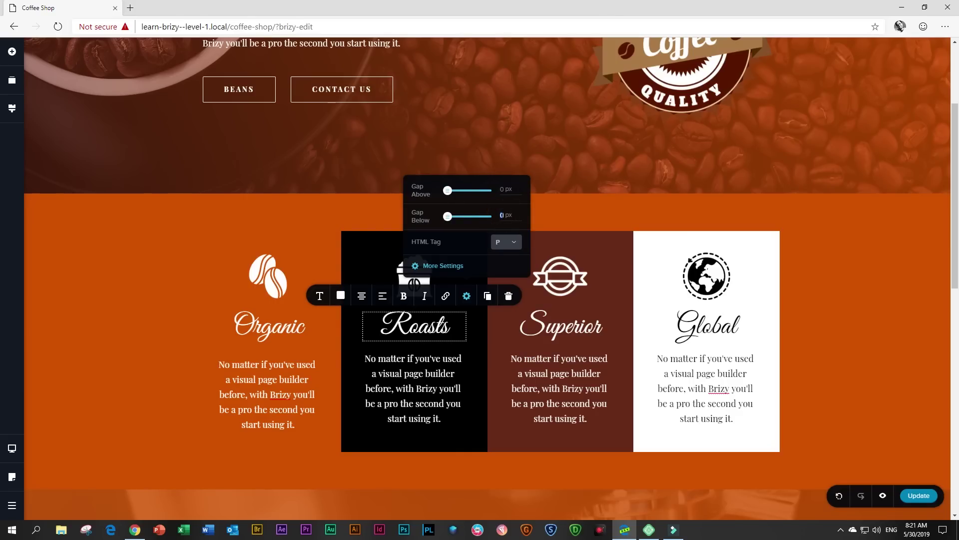
left_click(569, 332)
left_click(614, 296)
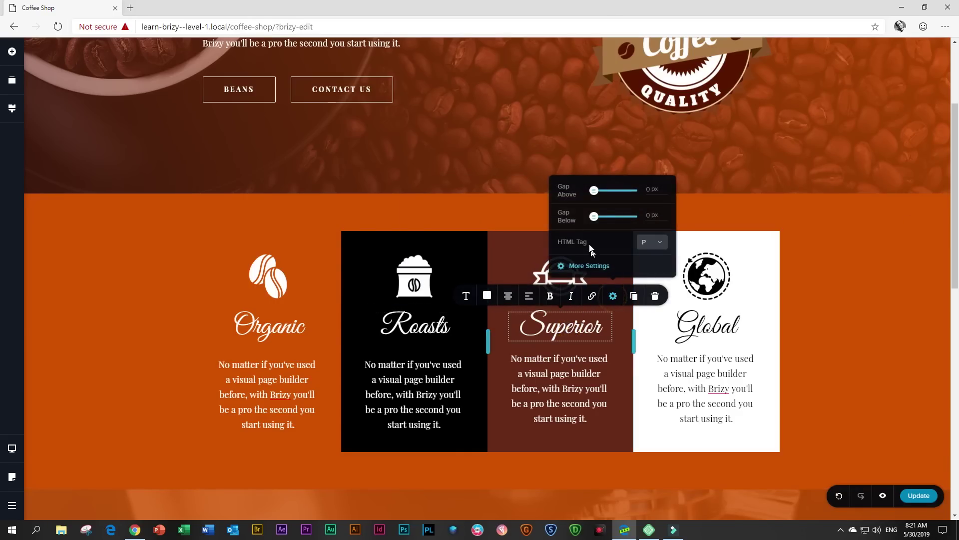
left_click(645, 214)
Set the gap below the Global heading to 12 px
left_click(740, 319)
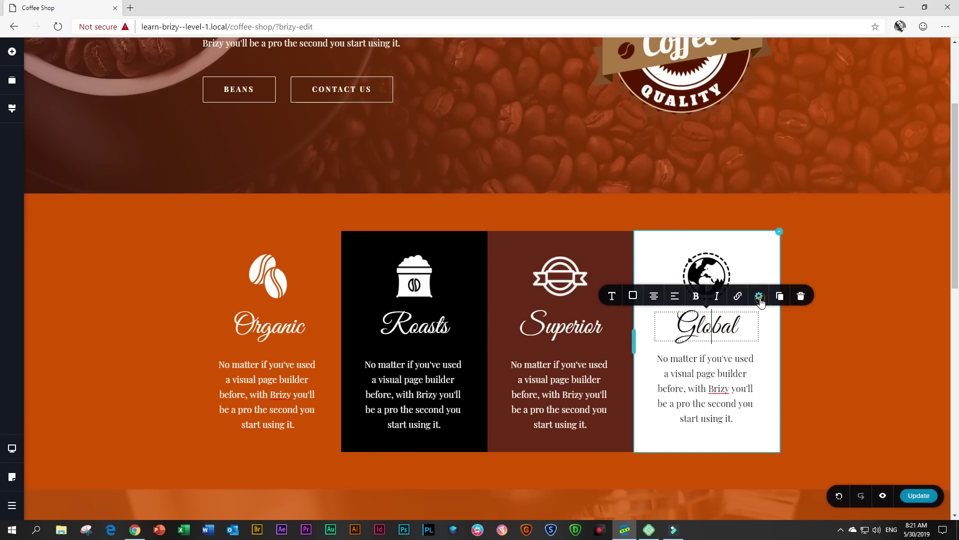
left_click(759, 296)
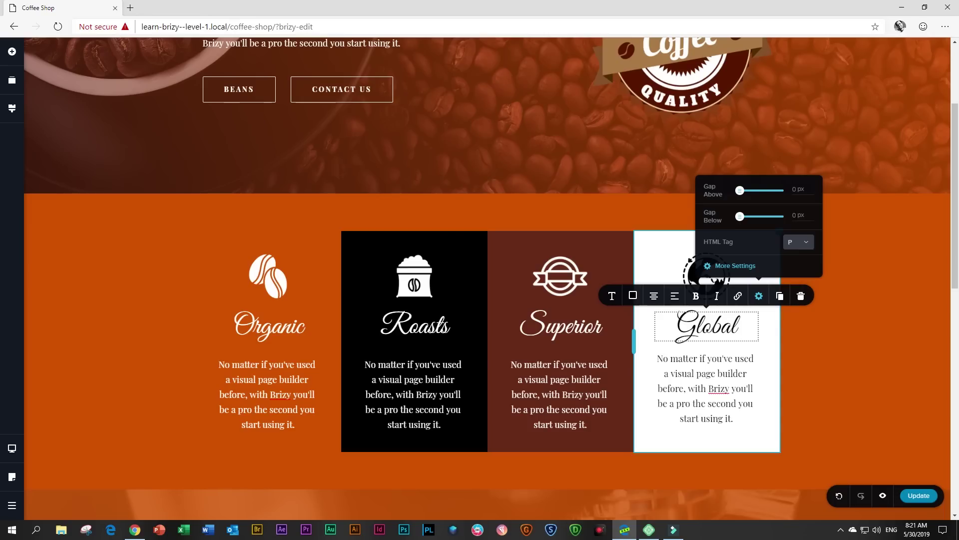
left_click(794, 215)
type("12")
left_click(883, 327)
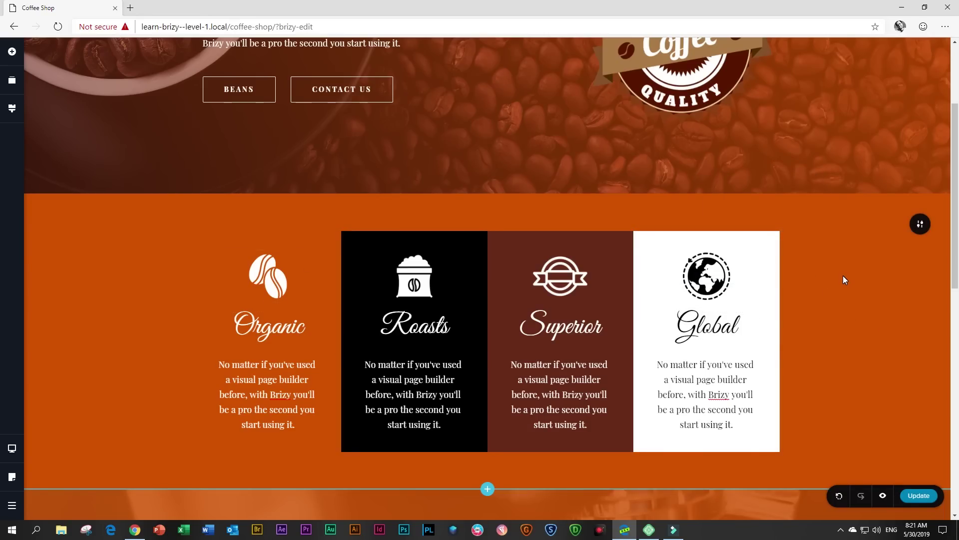
Reduce the padding above and below the four columns in the features block to 15 px each
scroll(840, 283, "down", 2)
scroll(839, 283, "up", 2)
left_click_drag(232, 211, 199, 177)
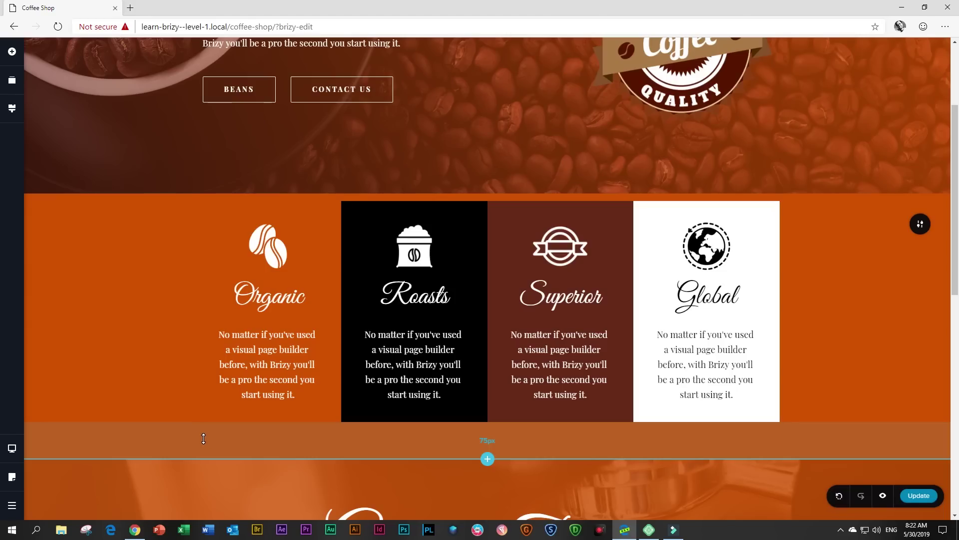
left_click_drag(203, 438, 203, 401)
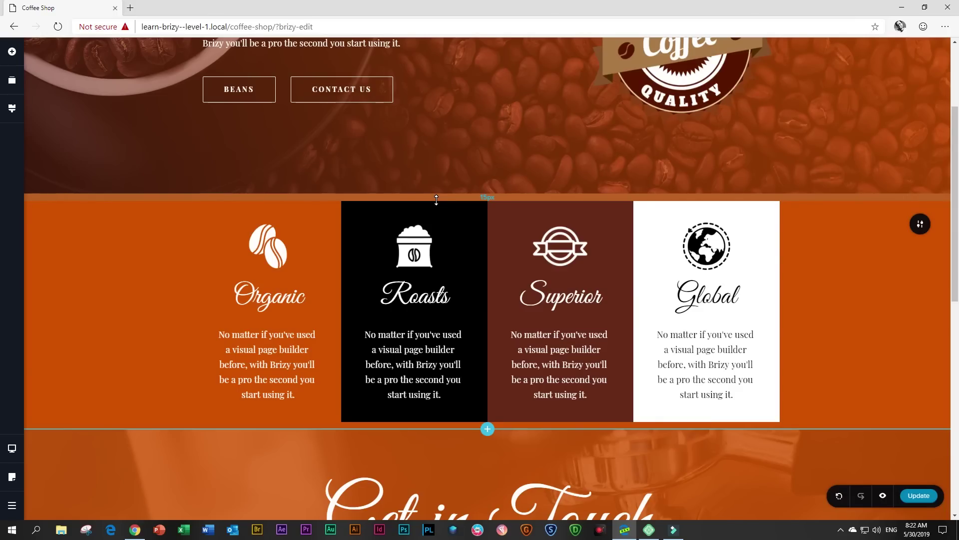
Switch the features block to one uniform padding value and set it to 0 px
left_click(921, 226)
left_click(875, 225)
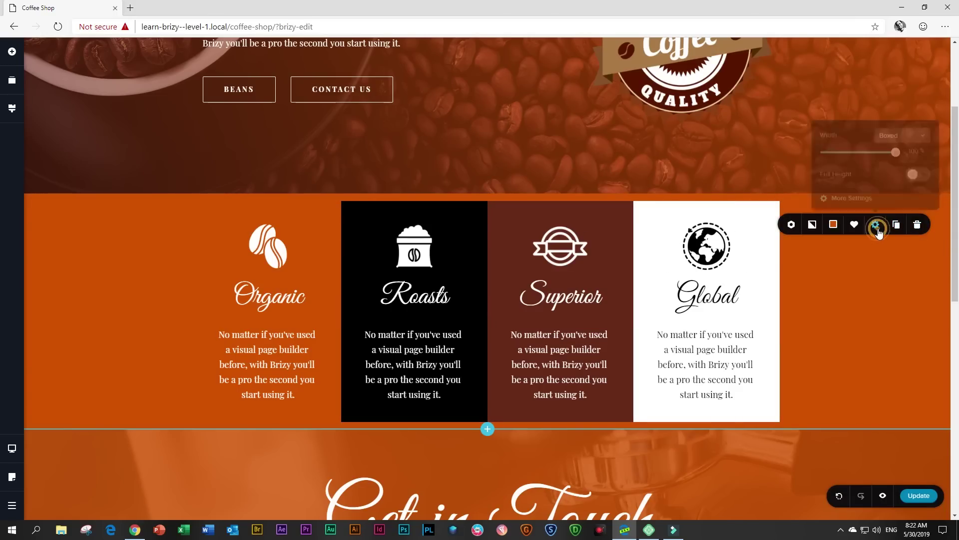
left_click(852, 195)
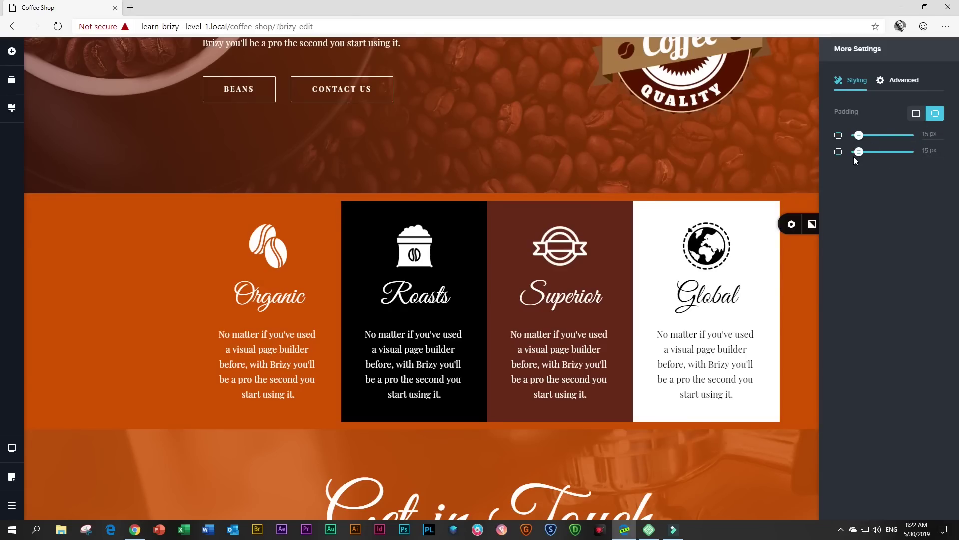
left_click(917, 115)
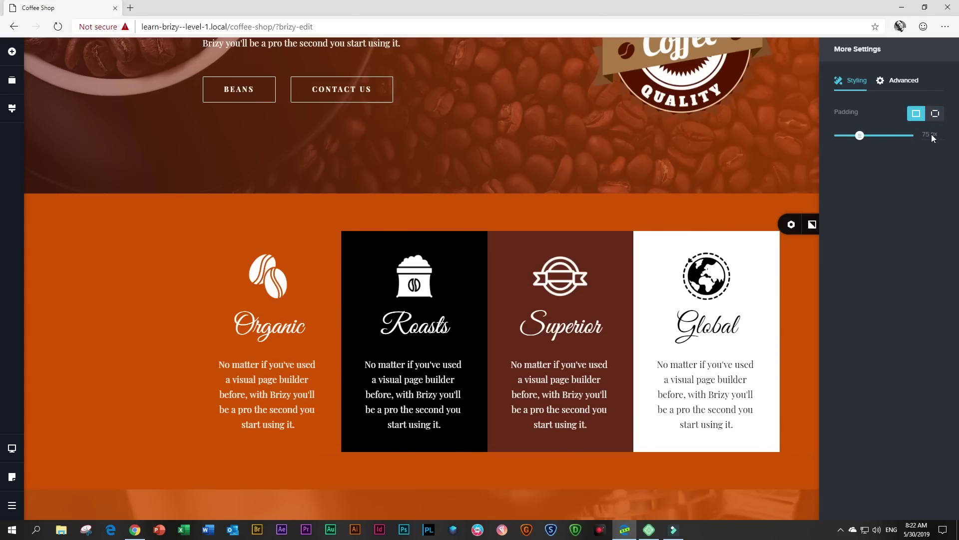
left_click_drag(860, 136, 830, 137)
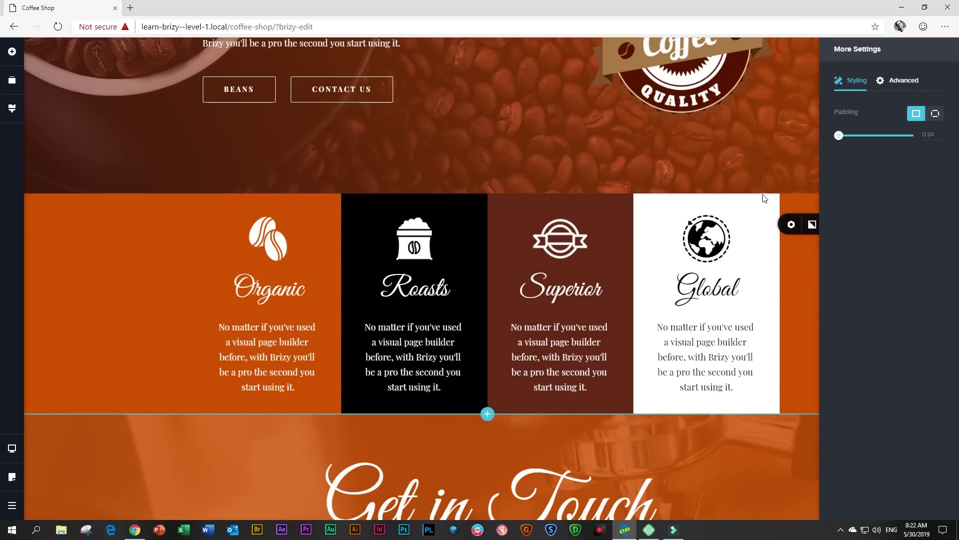
left_click(802, 322)
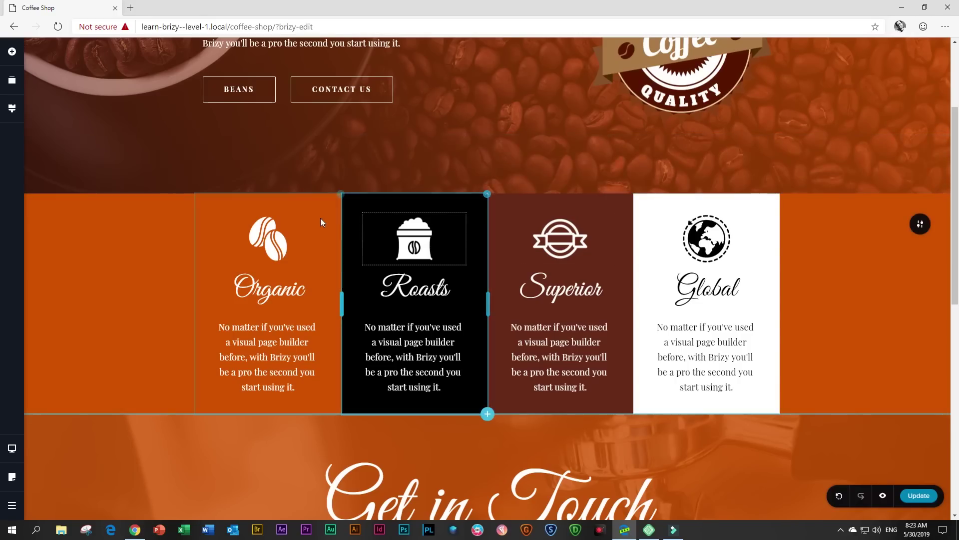
Give the Organic column a SlideInUp entrance animation with a duration of 0.5 s and a delay of 0.5 s
left_click(339, 194)
left_click(359, 174)
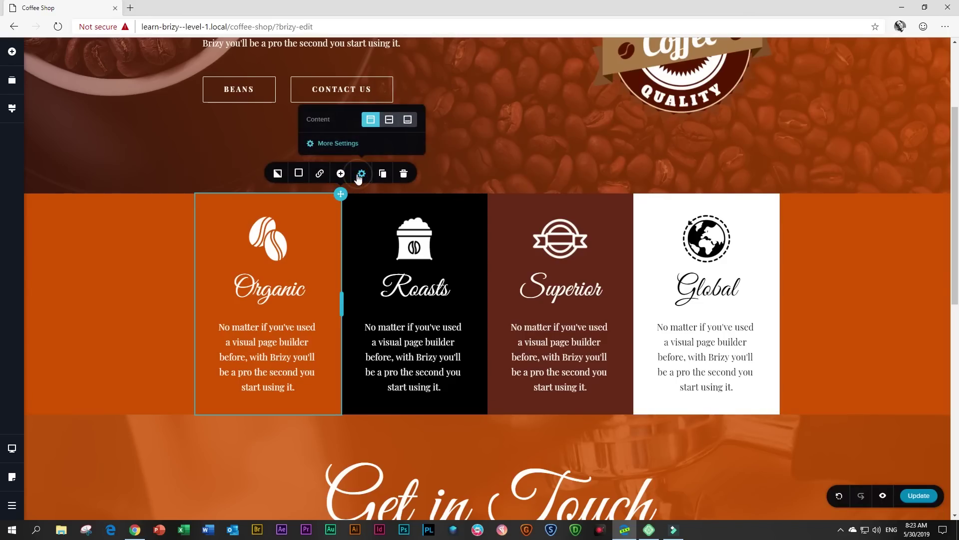
left_click(347, 144)
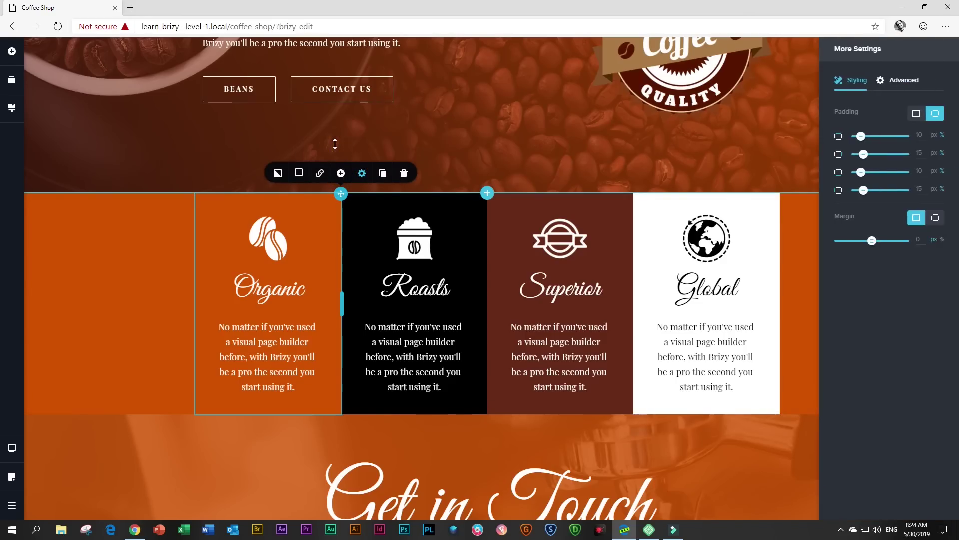
left_click(893, 86)
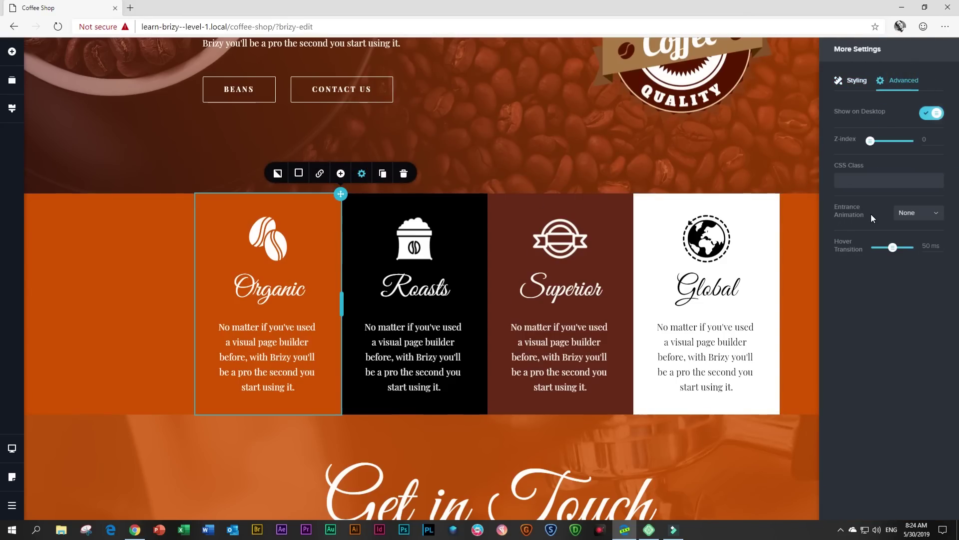
left_click(907, 214)
scroll(914, 250, "down", 8)
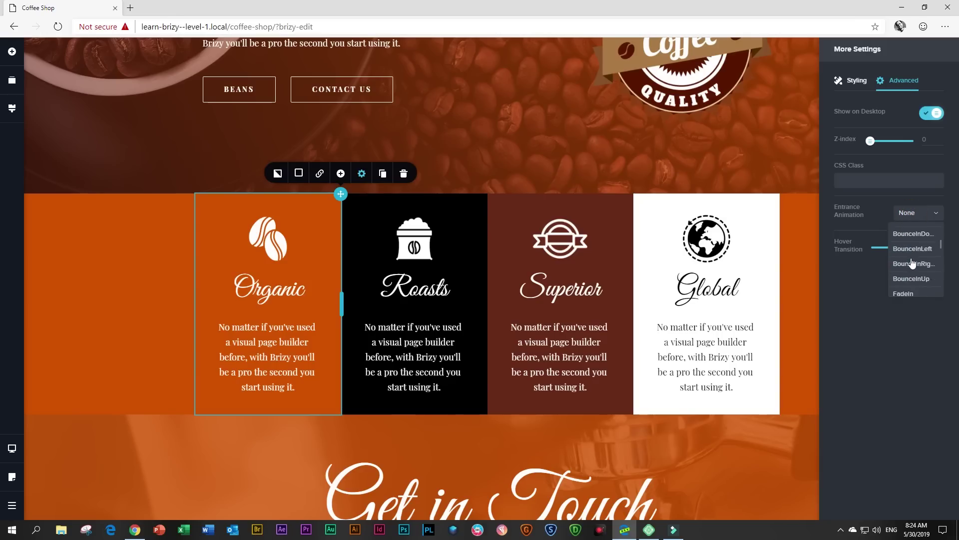
scroll(922, 275, "down", 3)
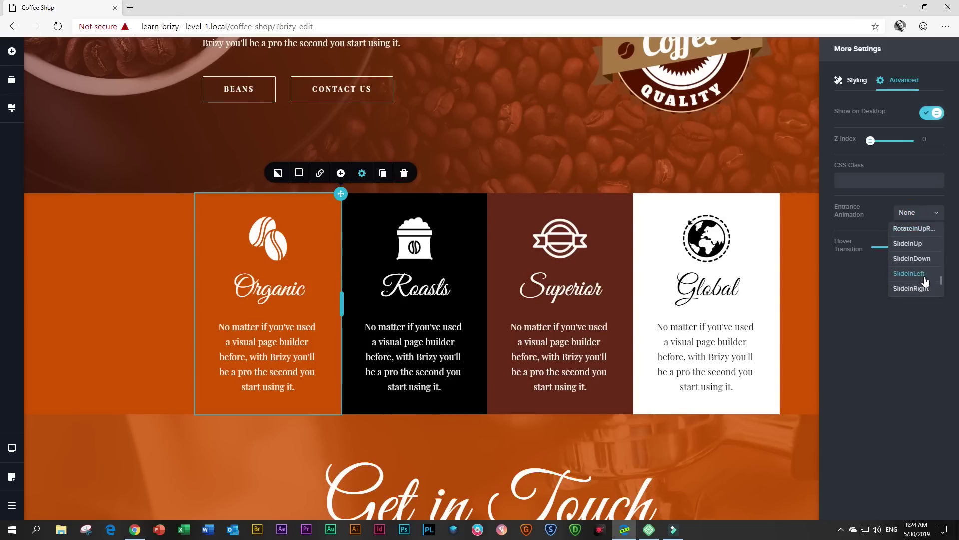
left_click(908, 244)
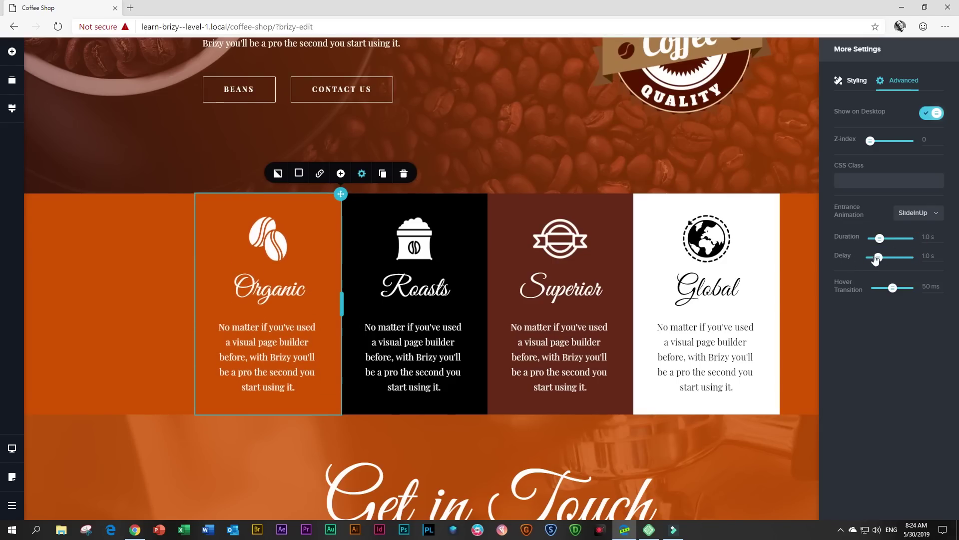
left_click_drag(879, 238, 876, 238)
left_click_drag(878, 257, 877, 257)
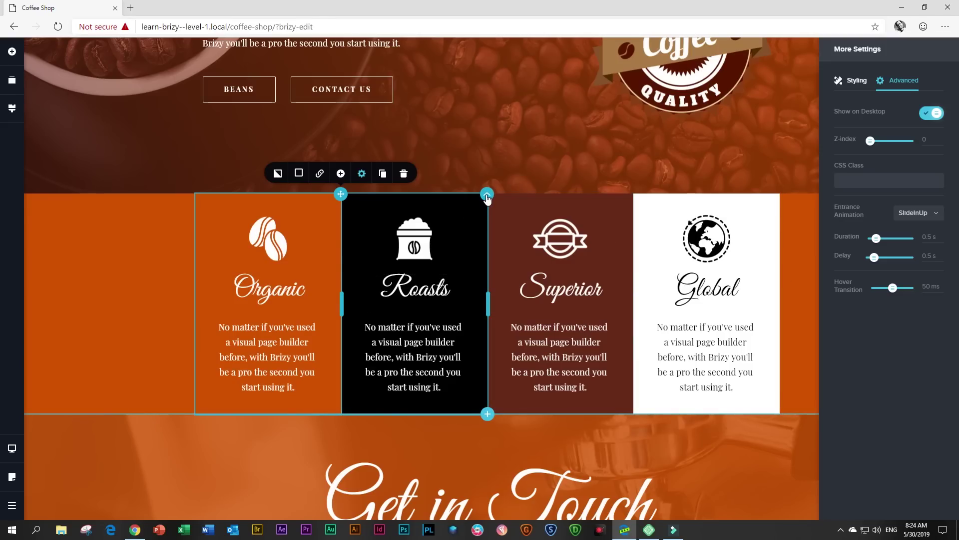
Give the black Roasts column a SlideInUp entrance animation
left_click(487, 198)
left_click(508, 173)
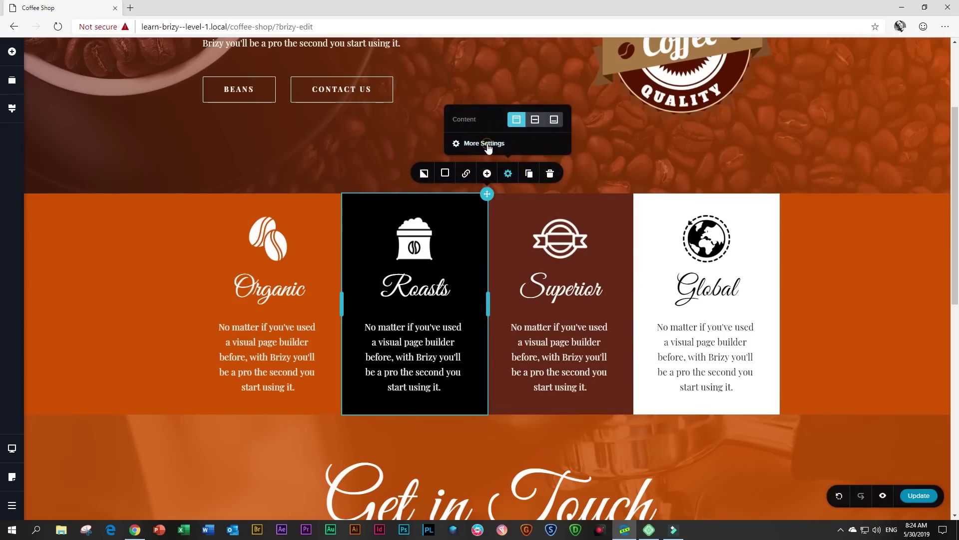
left_click(485, 144)
left_click(902, 81)
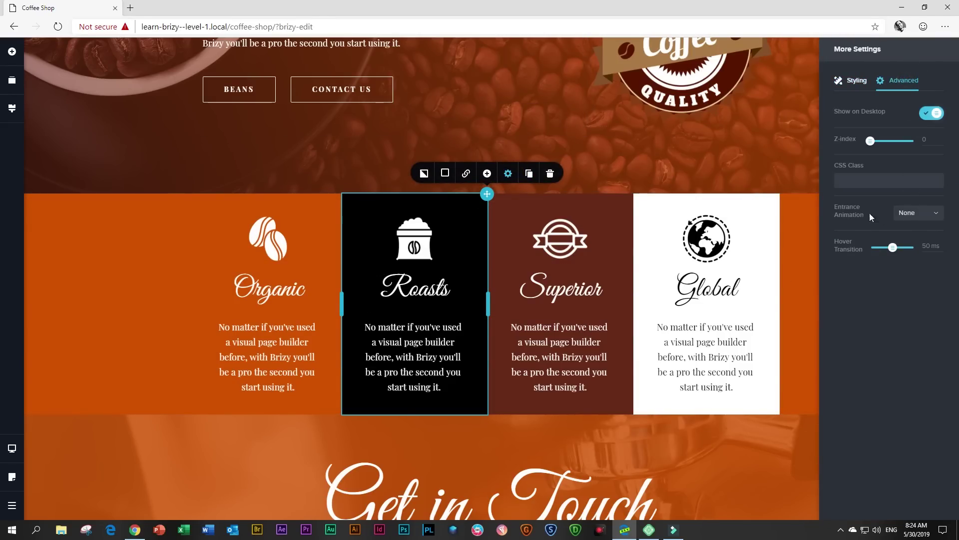
left_click(906, 214)
scroll(919, 260, "down", 6)
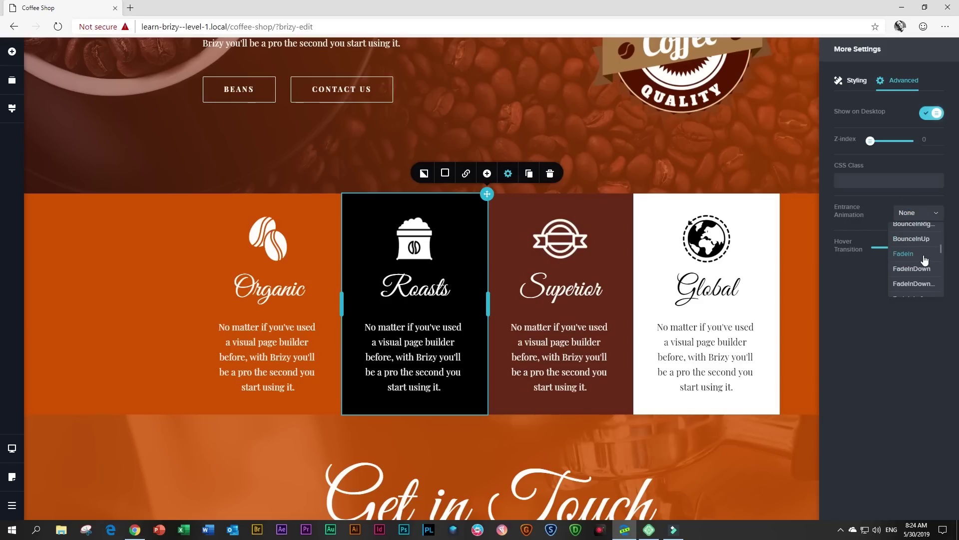
scroll(931, 260, "down", 5)
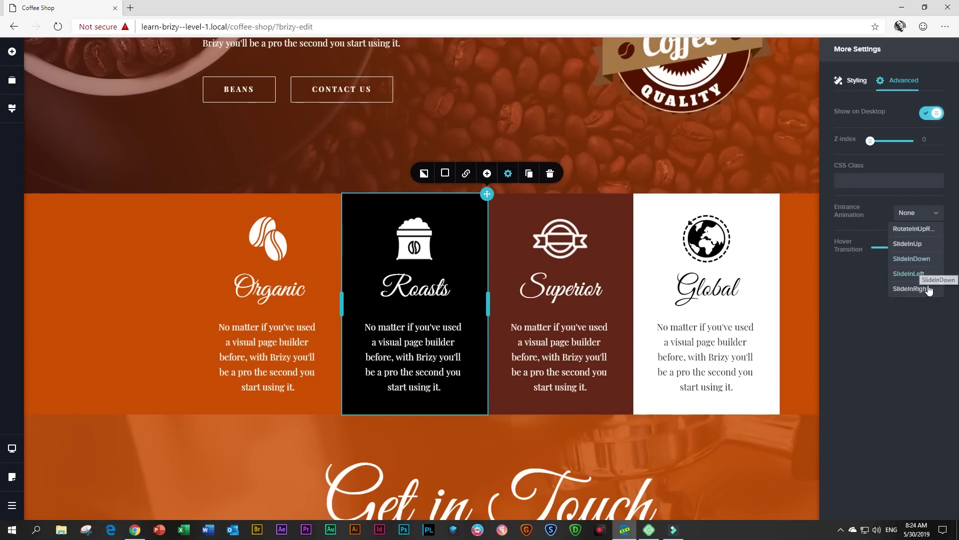
left_click(907, 244)
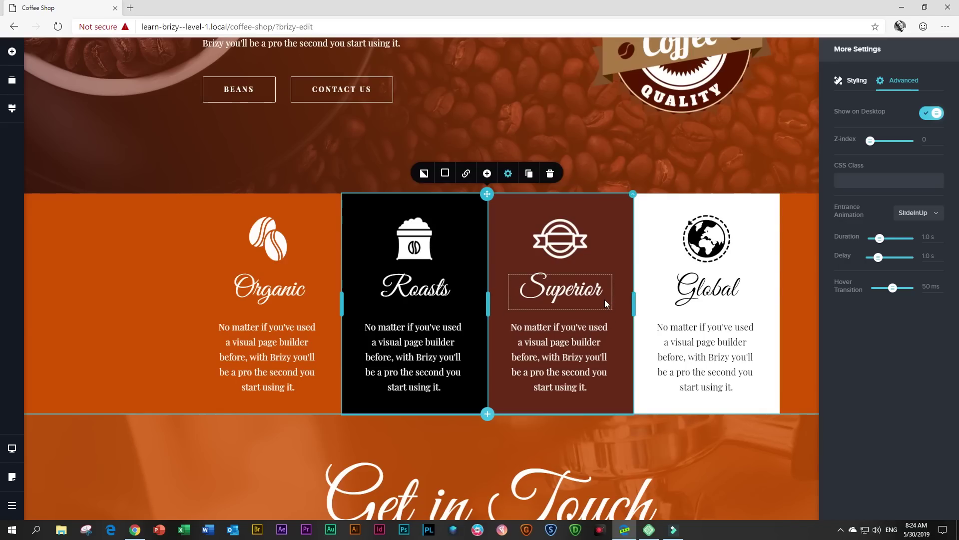
Give the Superior column a SlideInUp entrance animation with a duration of 1.3 s and a delay of 1.4 s
left_click(631, 205)
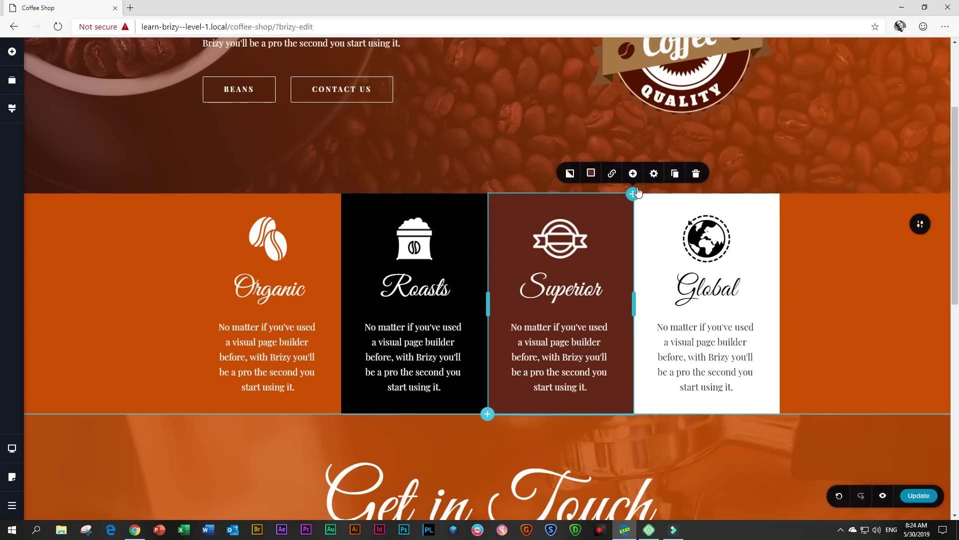
left_click(654, 173)
left_click(641, 145)
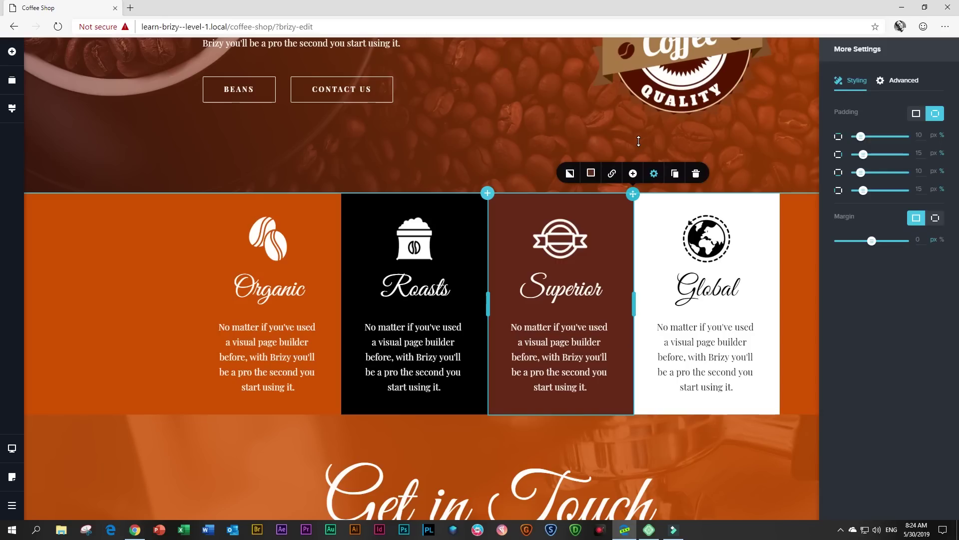
left_click(887, 79)
left_click(910, 215)
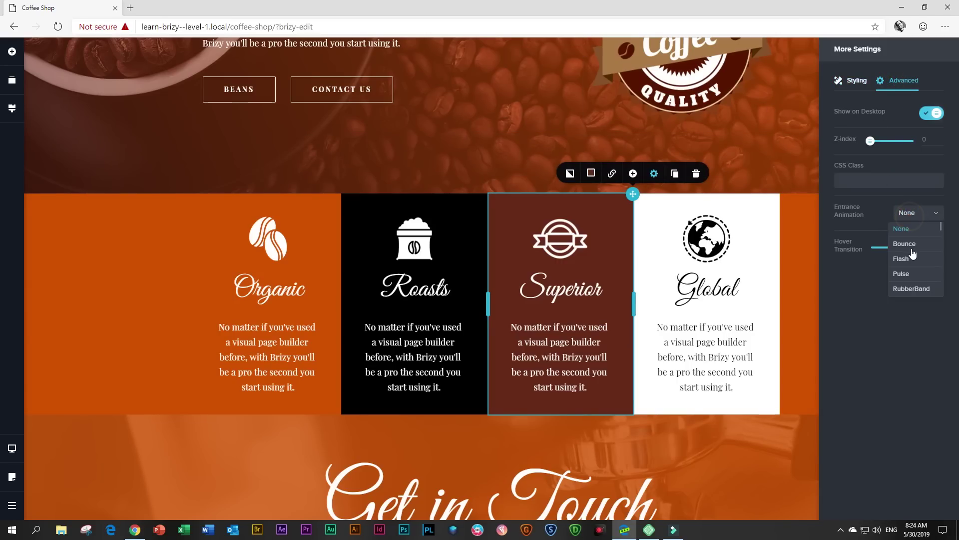
scroll(919, 265, "down", 6)
scroll(930, 282, "down", 4)
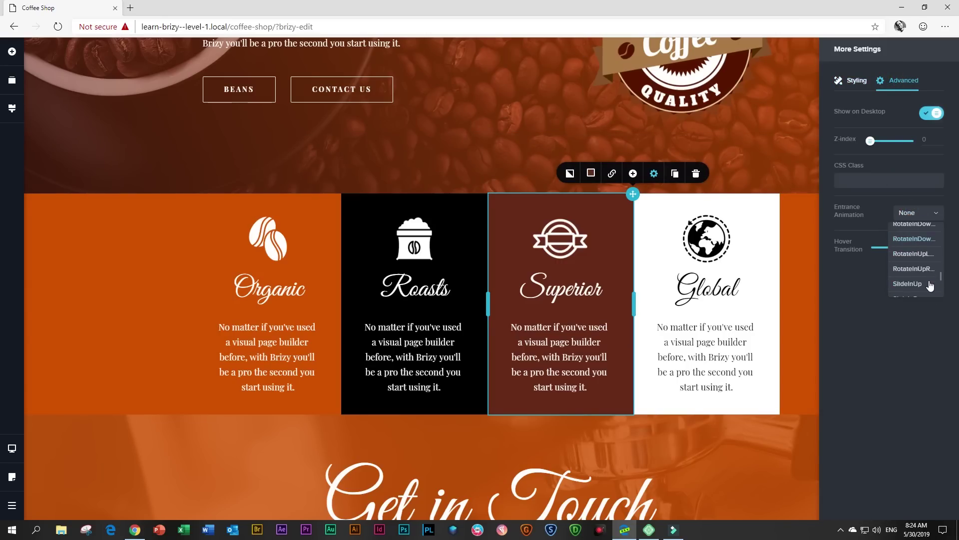
left_click(908, 283)
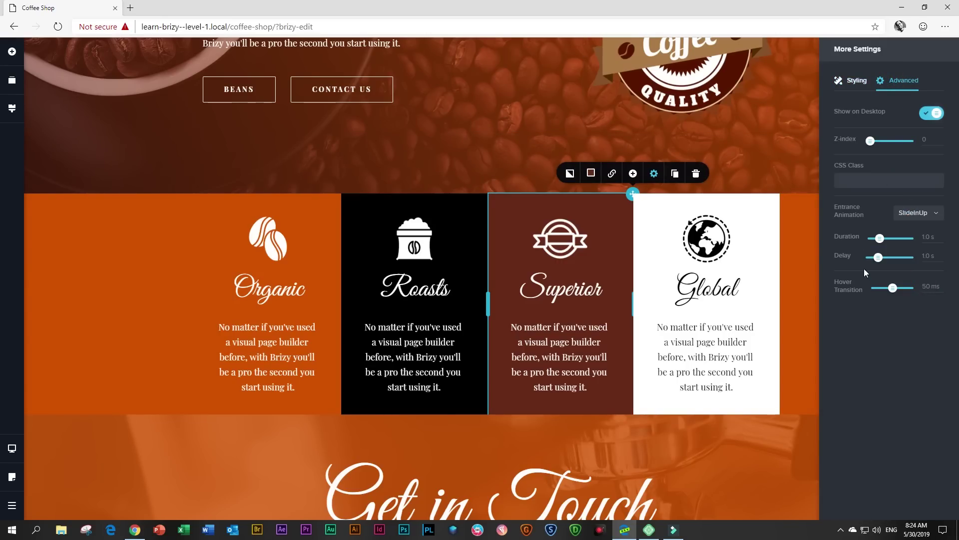
left_click(880, 239)
left_click_drag(880, 239, 882, 257)
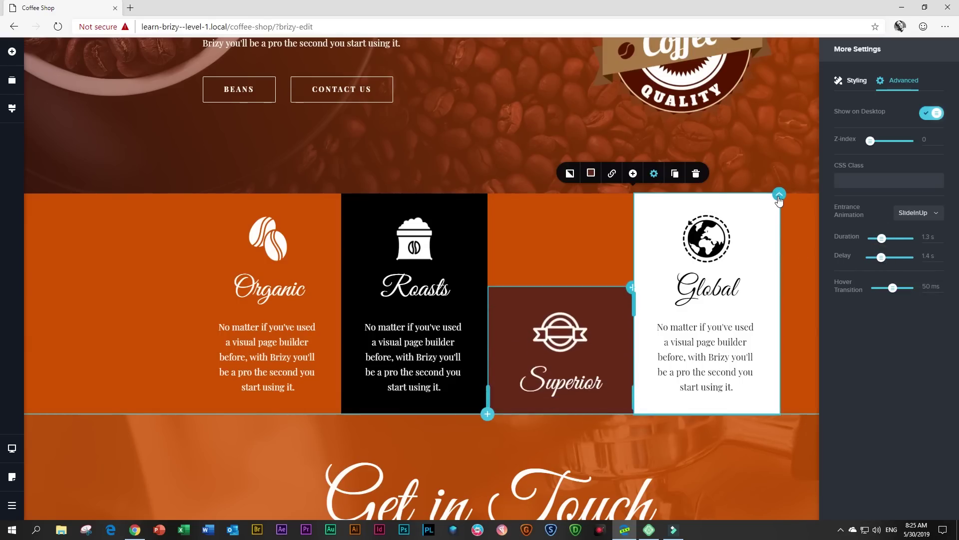
Give the white Global column a SlideInUp entrance animation with a duration of 2.0 s and a delay of 1.5 s
left_click(779, 198)
left_click(798, 173)
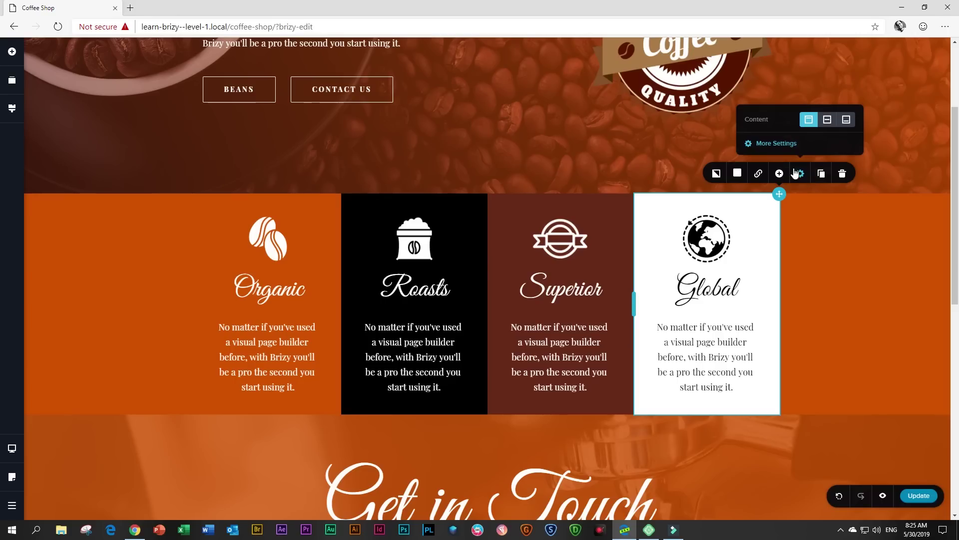
left_click(784, 145)
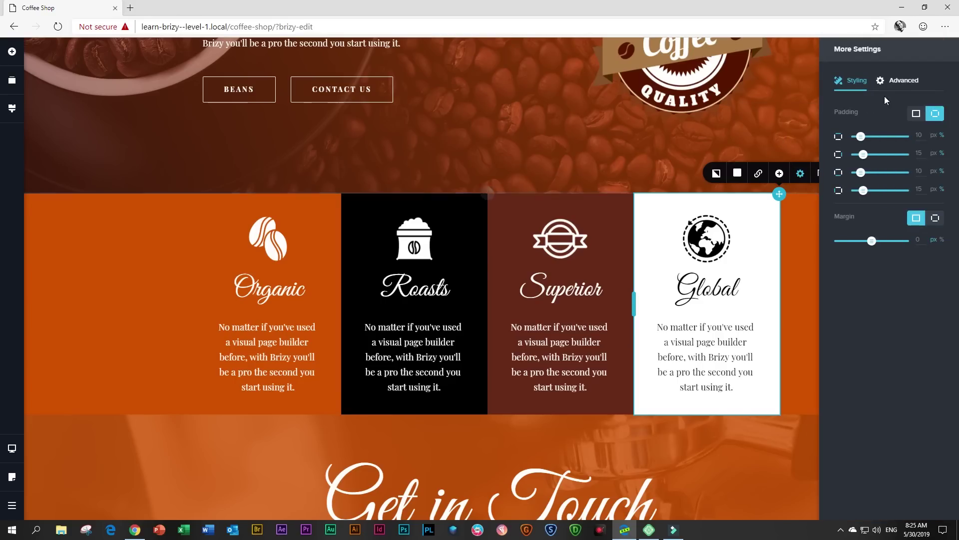
left_click(898, 80)
left_click(906, 222)
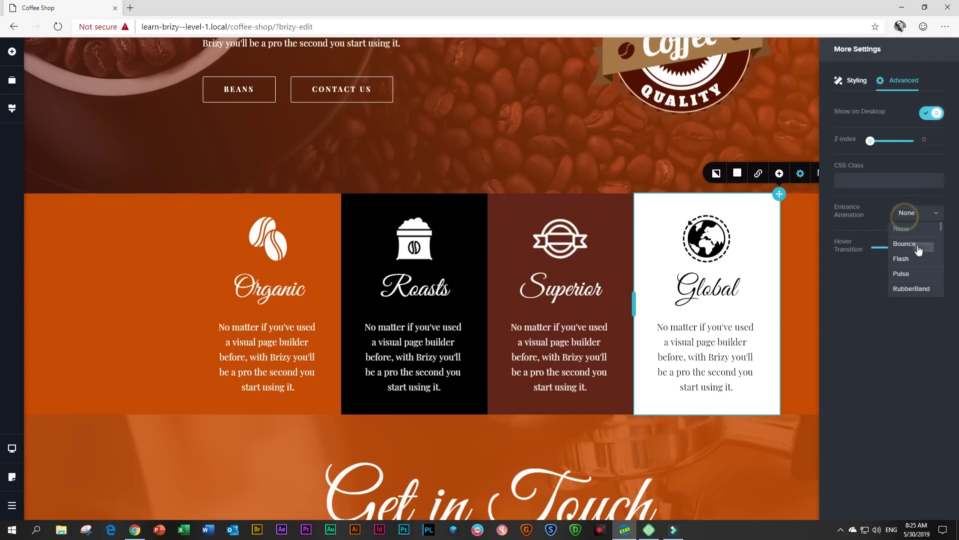
scroll(920, 265, "down", 10)
scroll(924, 285, "down", 3)
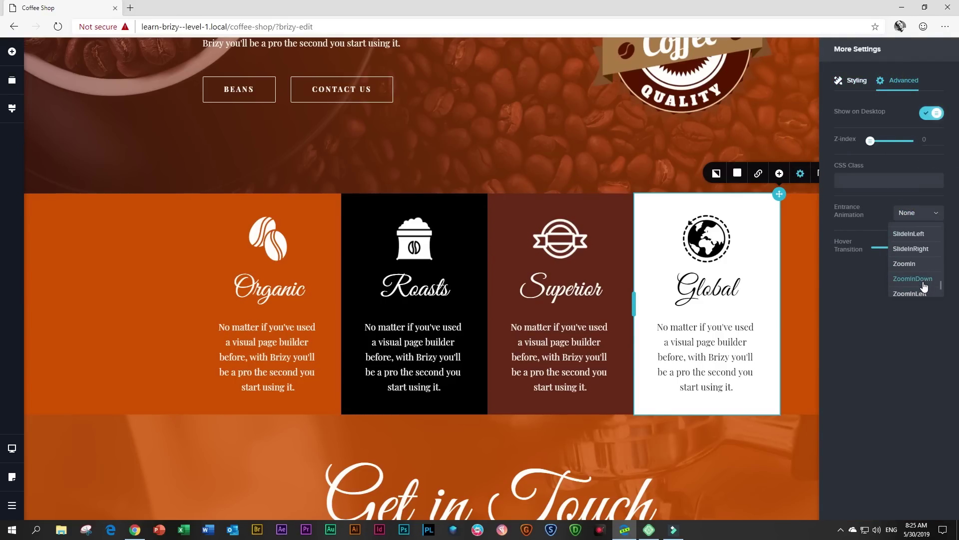
scroll(924, 282, "up", 1)
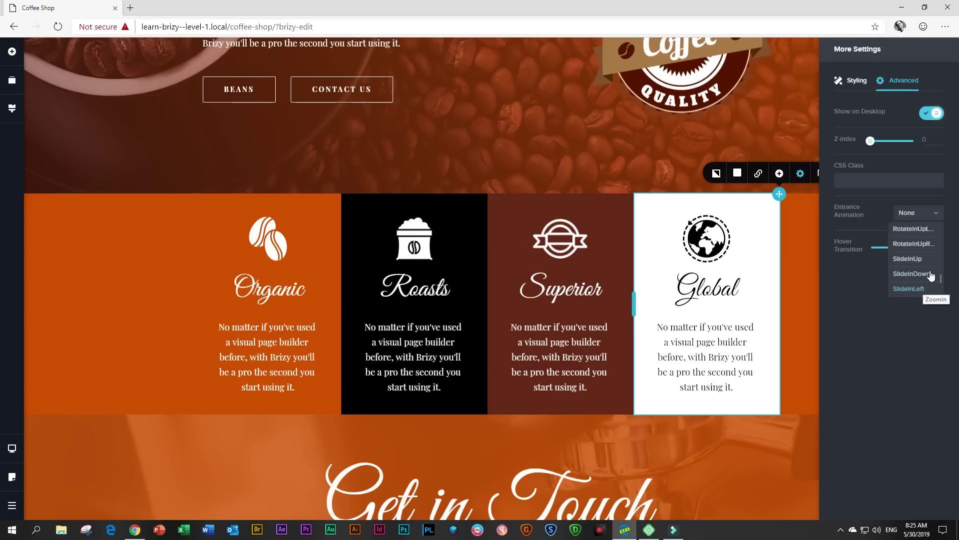
left_click(915, 251)
left_click_drag(879, 237, 881, 257)
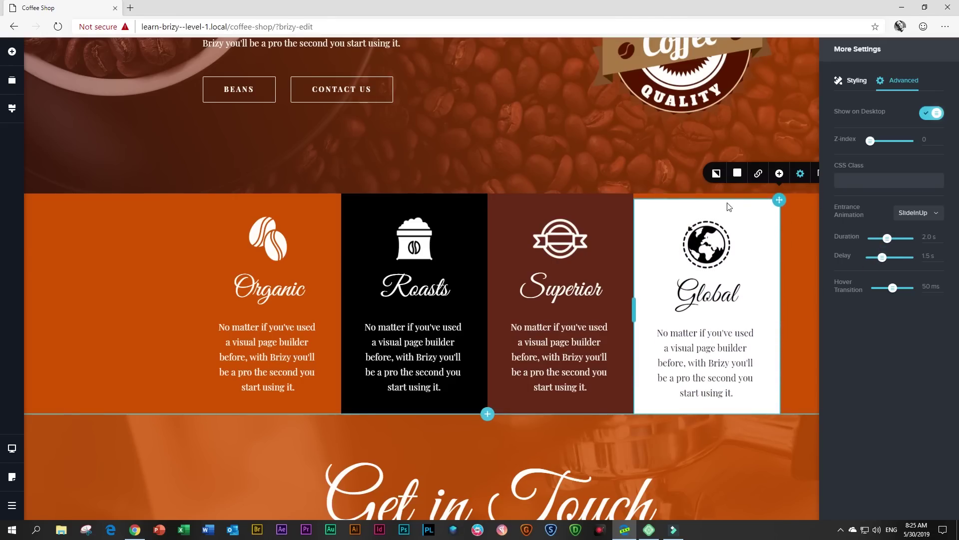
left_click(807, 304)
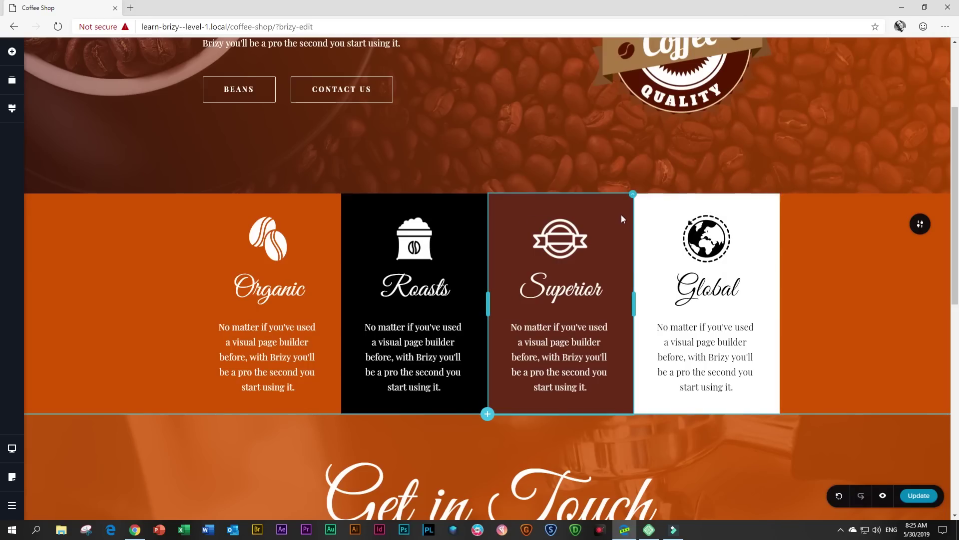
Switch the Superior column to individual margins and set its top margin to -69 px
left_click(633, 198)
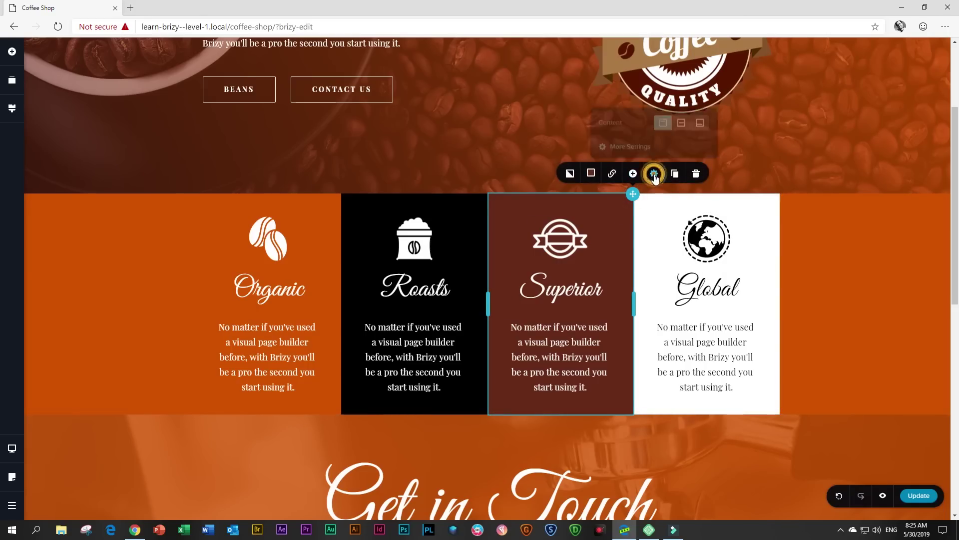
left_click(653, 173)
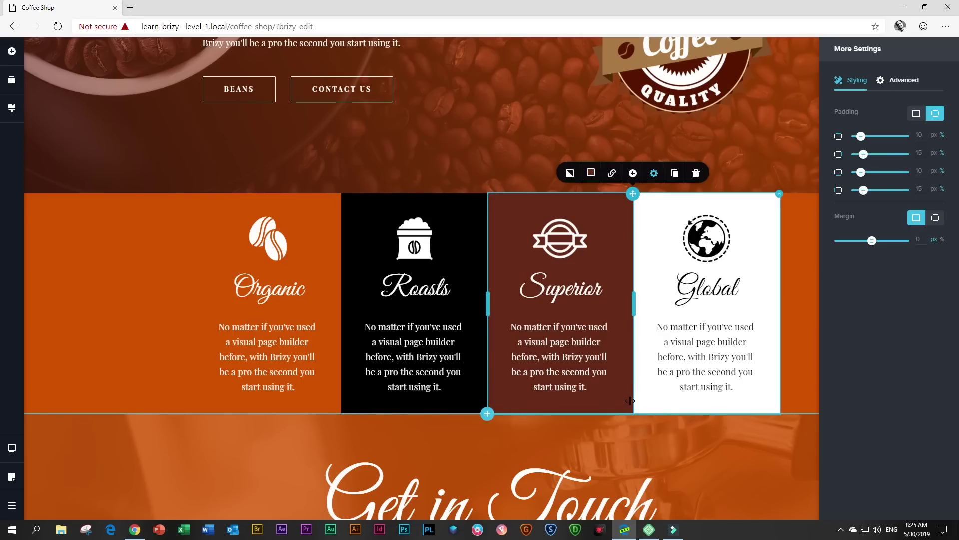
left_click(936, 219)
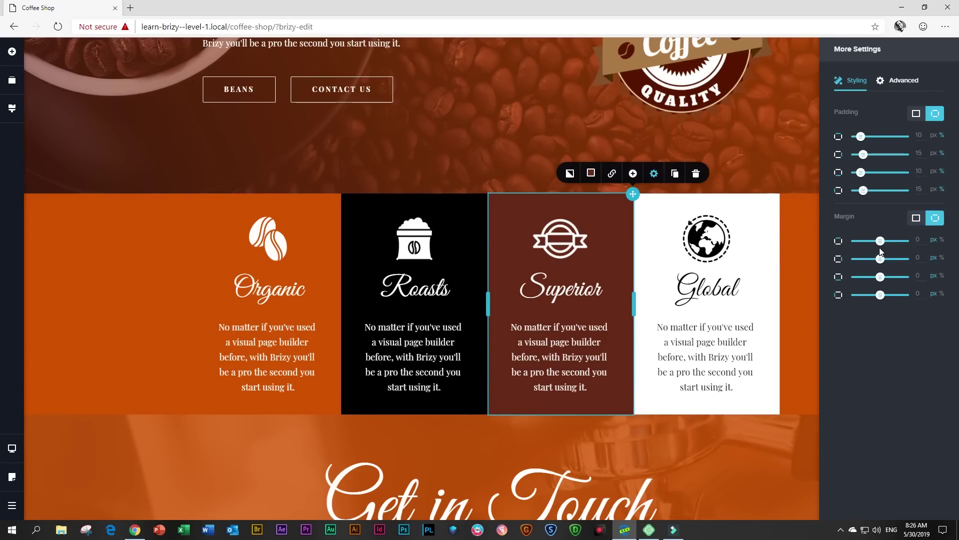
left_click_drag(881, 242, 900, 241)
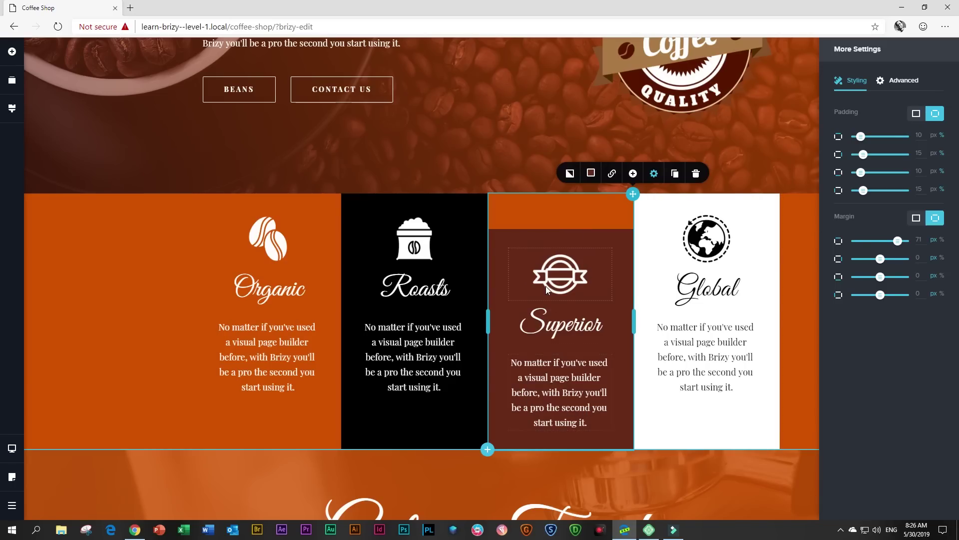
left_click_drag(898, 241, 861, 246)
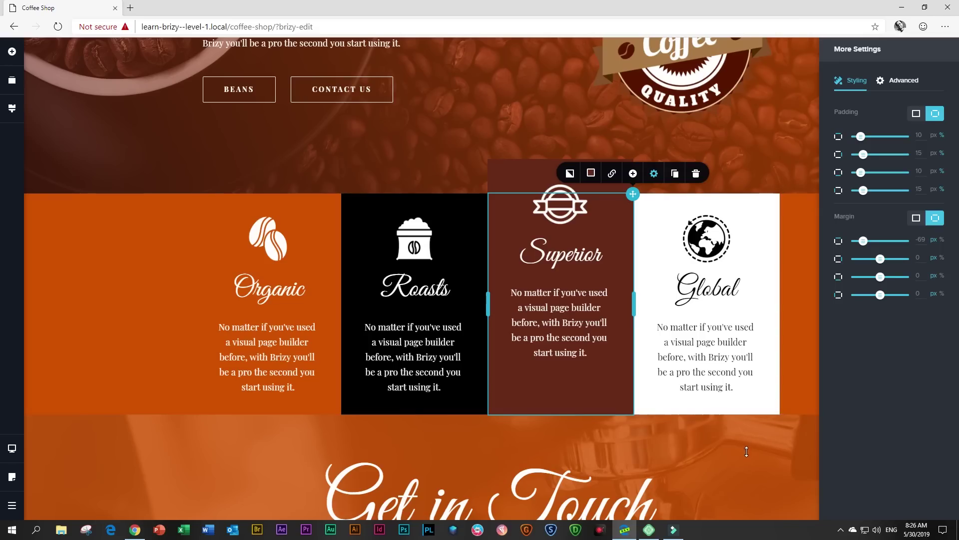
left_click(781, 446)
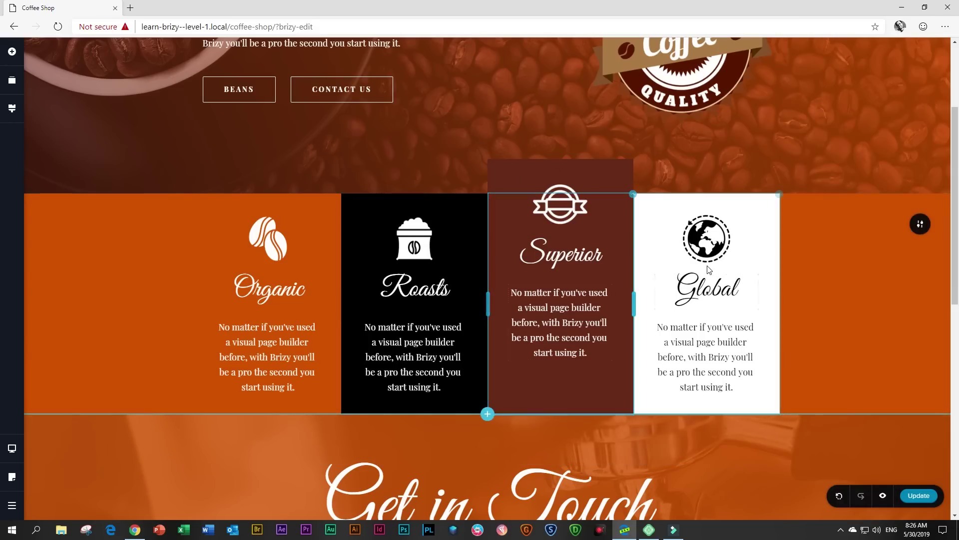
Switch the Global column to individual margins, set its top margin to -120 px, and save the page
left_click(779, 194)
left_click(800, 174)
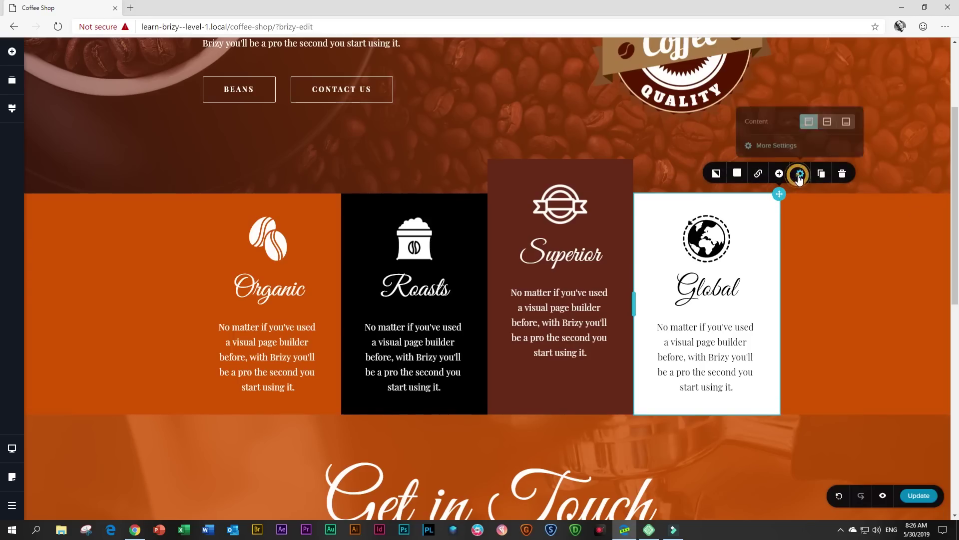
left_click(764, 143)
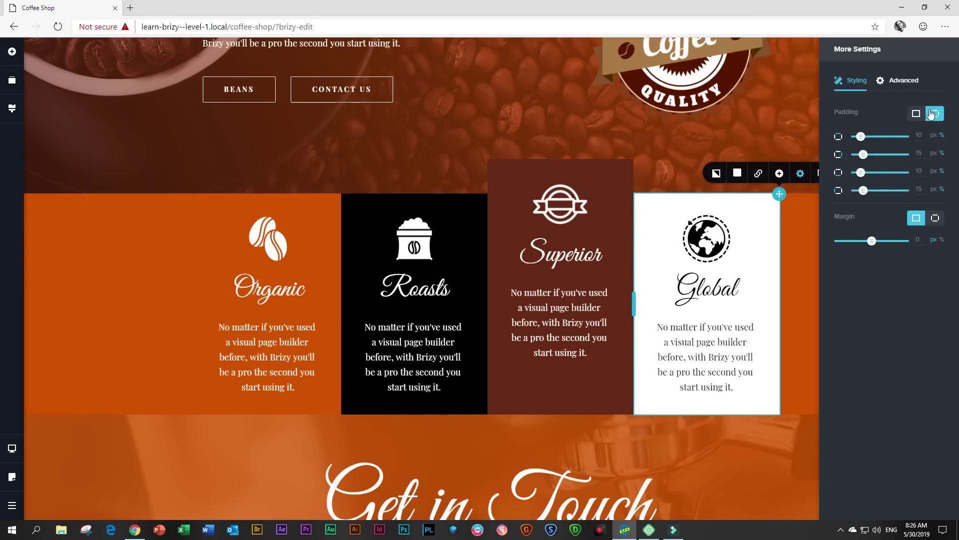
left_click(935, 218)
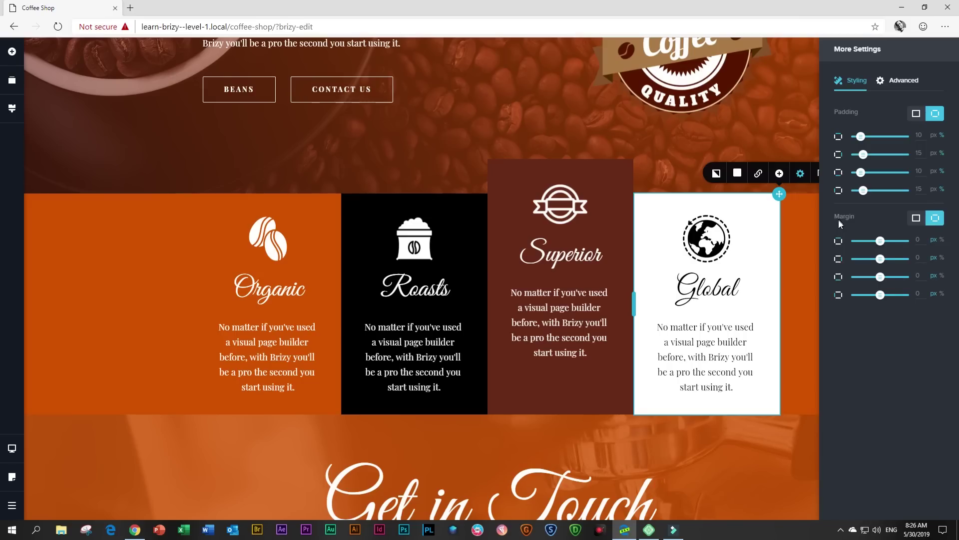
left_click(880, 241)
left_click_drag(880, 241, 847, 242)
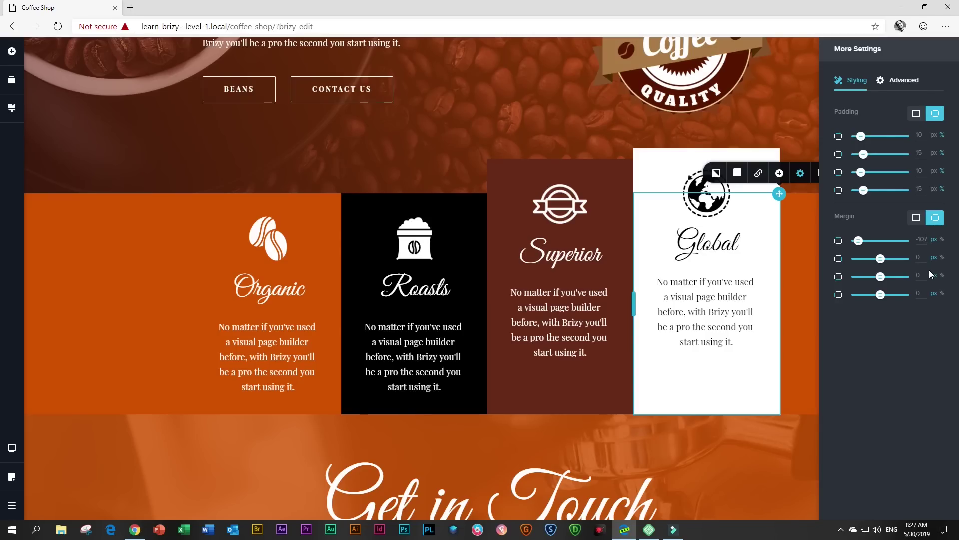
key("Down")
key("Down")
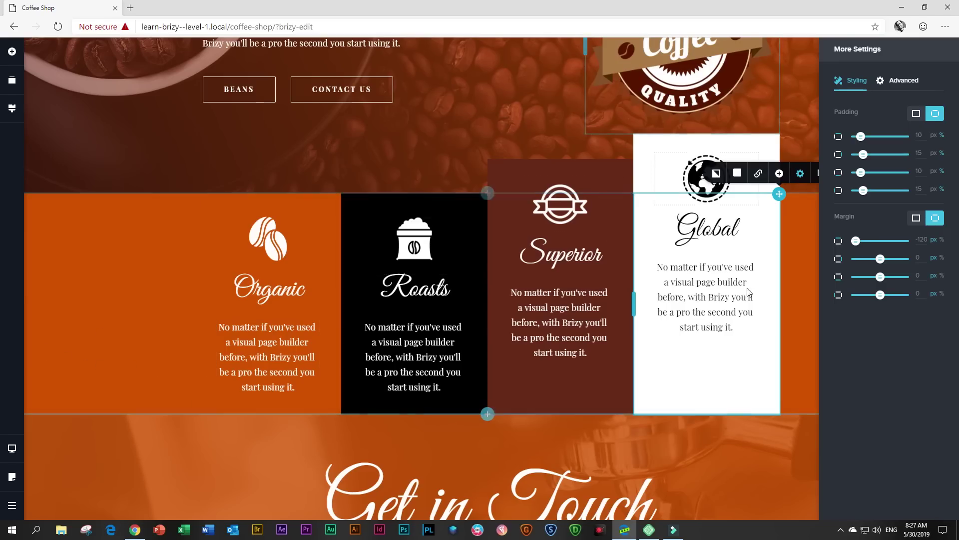
left_click(801, 309)
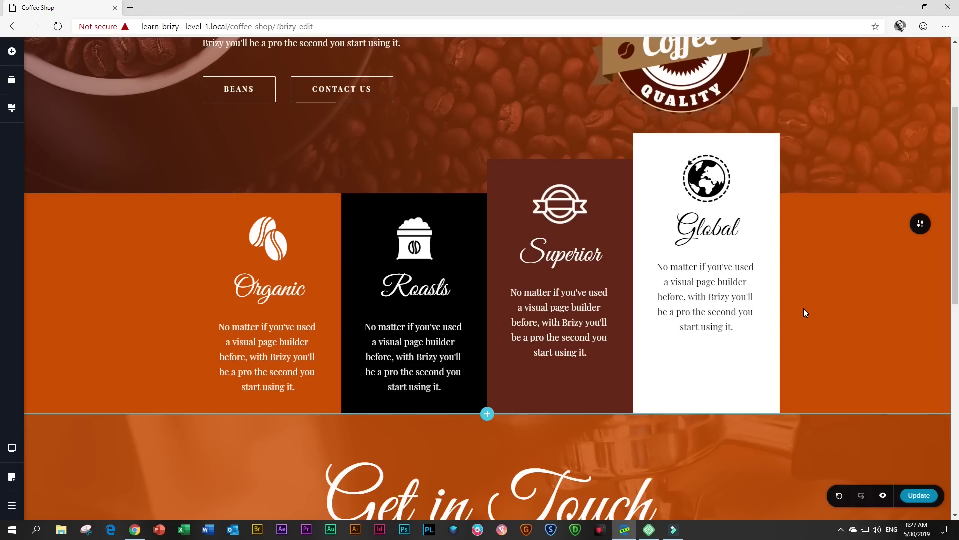
key("ctrl+s")
Increase the bottom padding of the hero block above the features block to make room for the raised columns
scroll(802, 310, "up", 3)
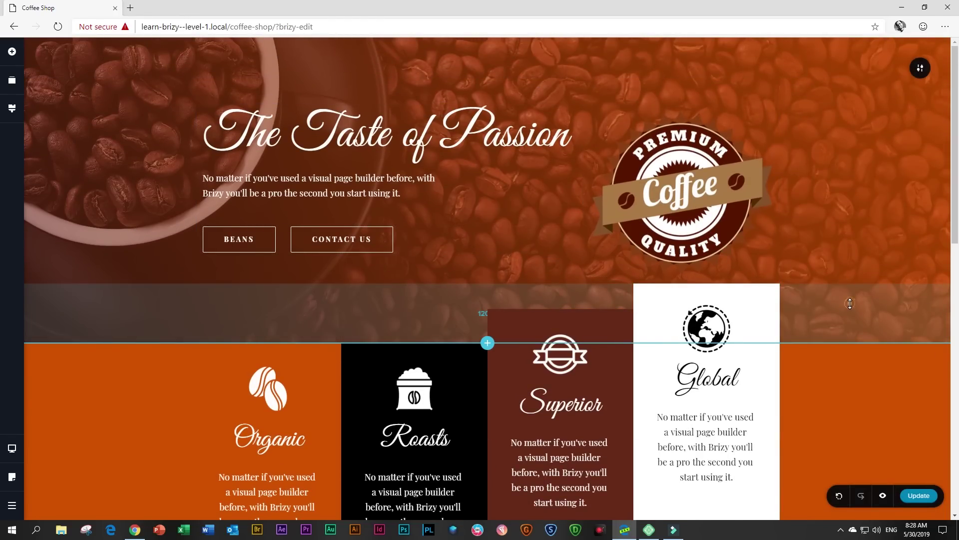
left_click_drag(850, 299, 859, 376)
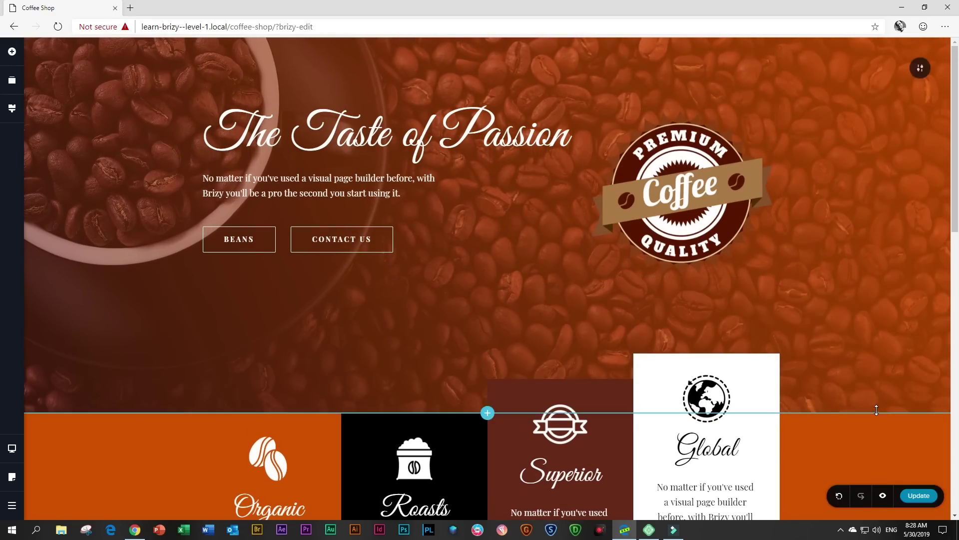
scroll(851, 263, "down", 3)
scroll(859, 281, "up", 3)
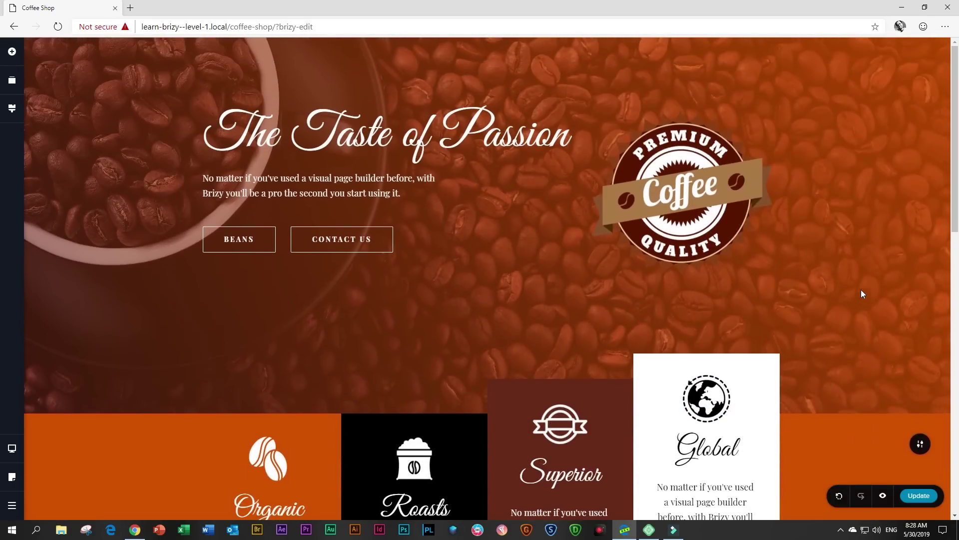
left_click_drag(842, 360, 804, 357)
scroll(838, 359, "down", 3)
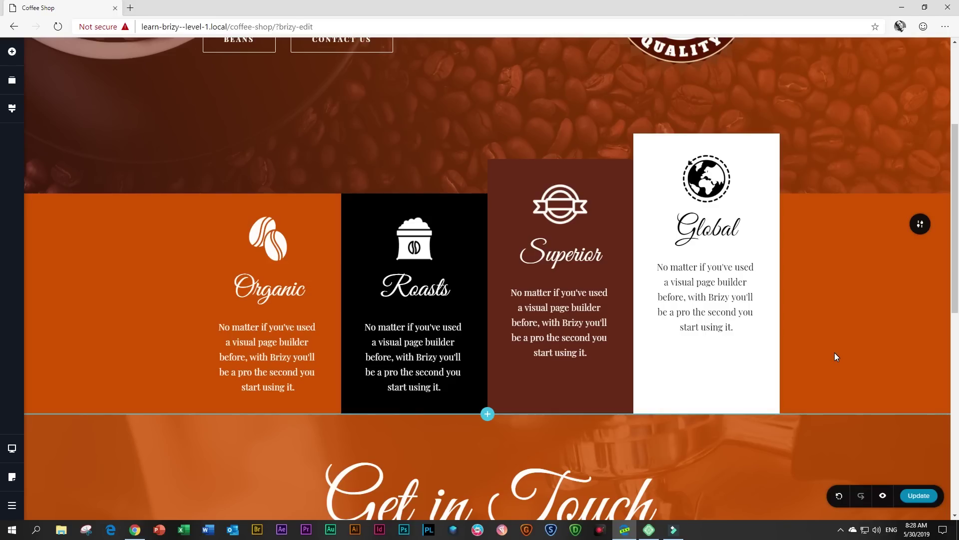
Switch the page to the tablet layout and widen the Organic column to about 50% of the row
left_click(11, 450)
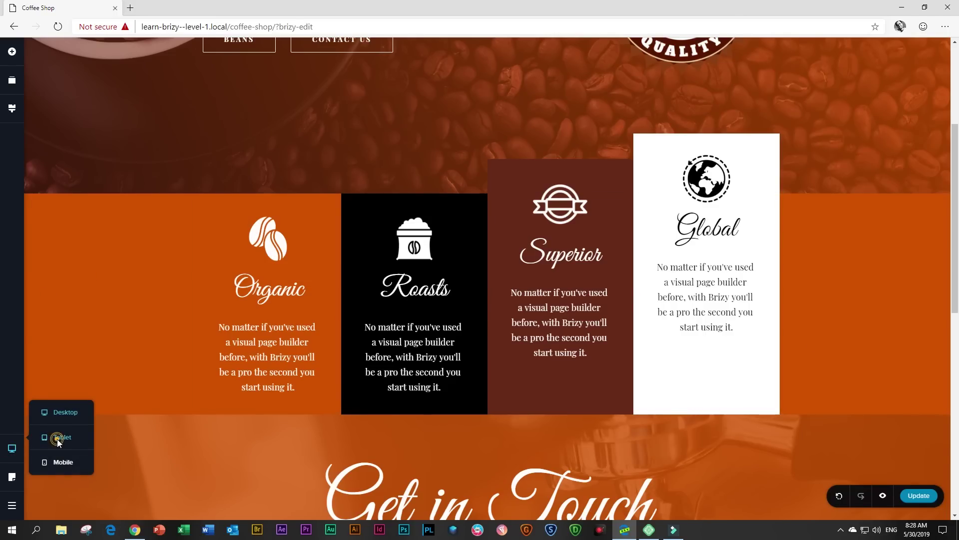
left_click(57, 438)
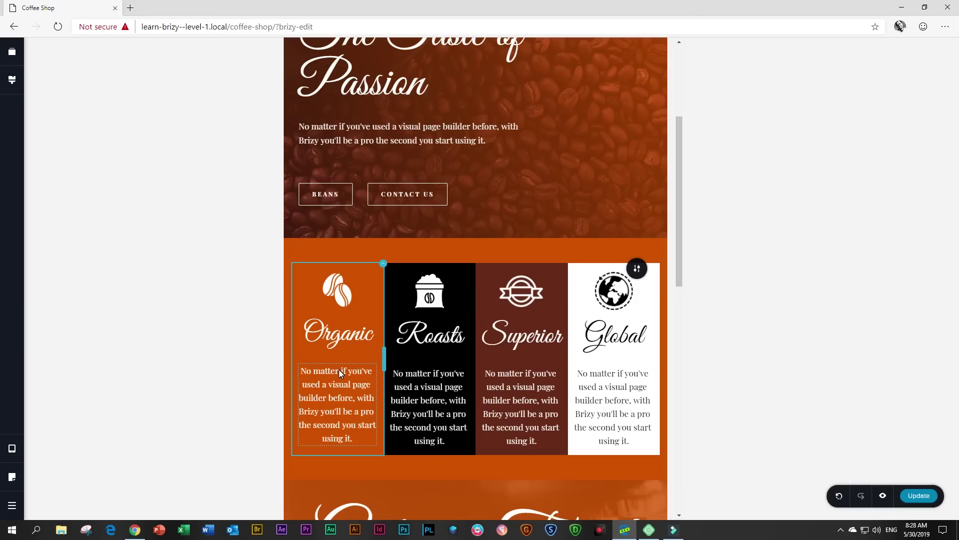
scroll(439, 332, "down", 4)
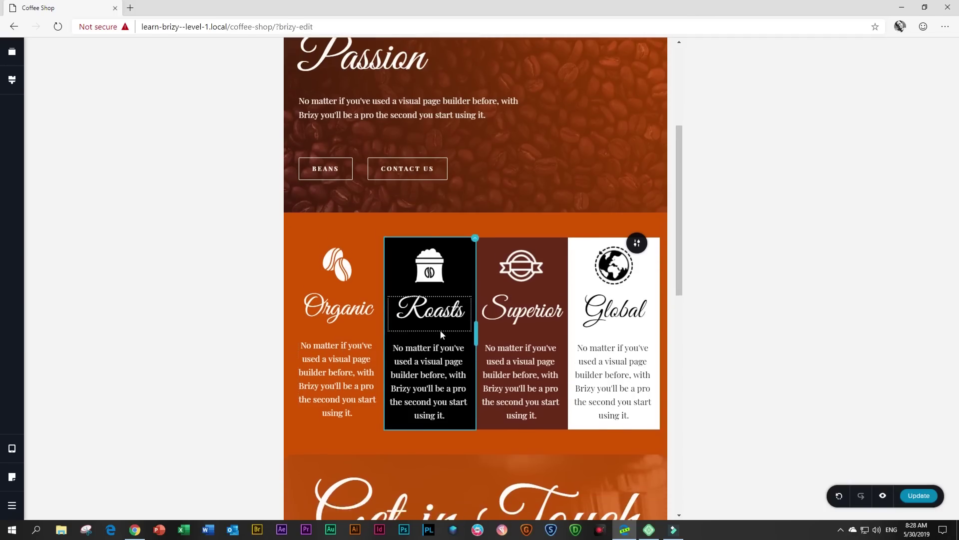
scroll(440, 331, "up", 2)
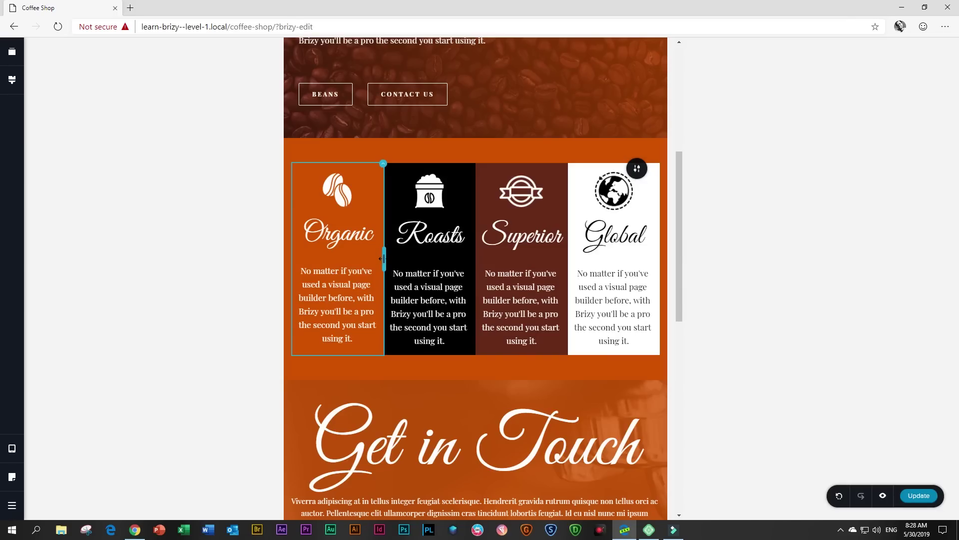
left_click_drag(382, 258, 382, 258)
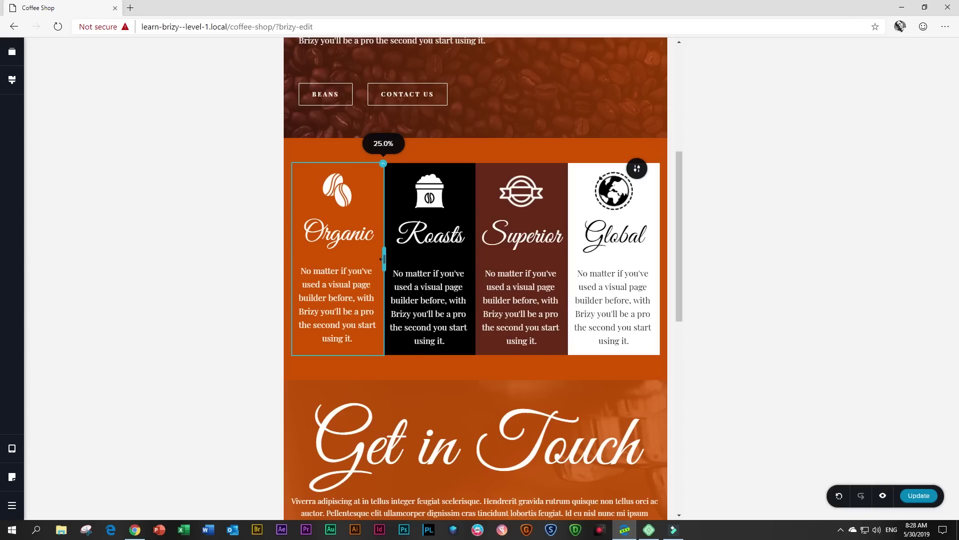
left_click_drag(381, 258, 475, 259)
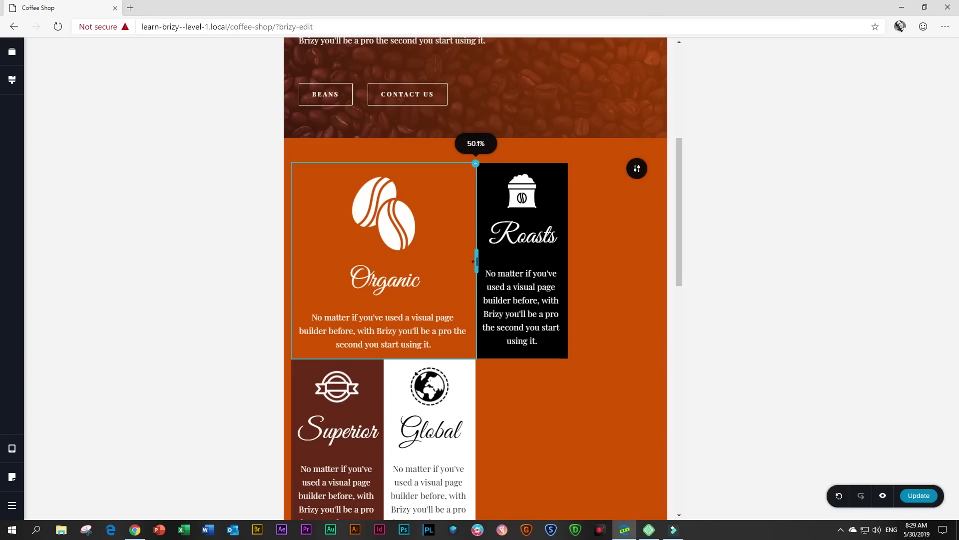
Widen the Roasts, Superior and Global columns to about half the row each, forming a two-by-two grid with the Organic column
left_click_drag(474, 261, 473, 262)
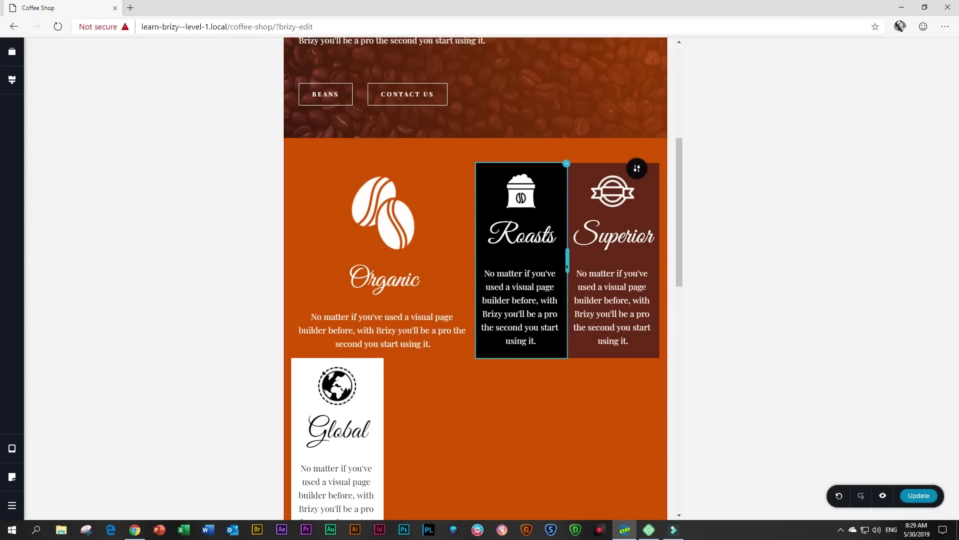
left_click_drag(568, 261, 662, 261)
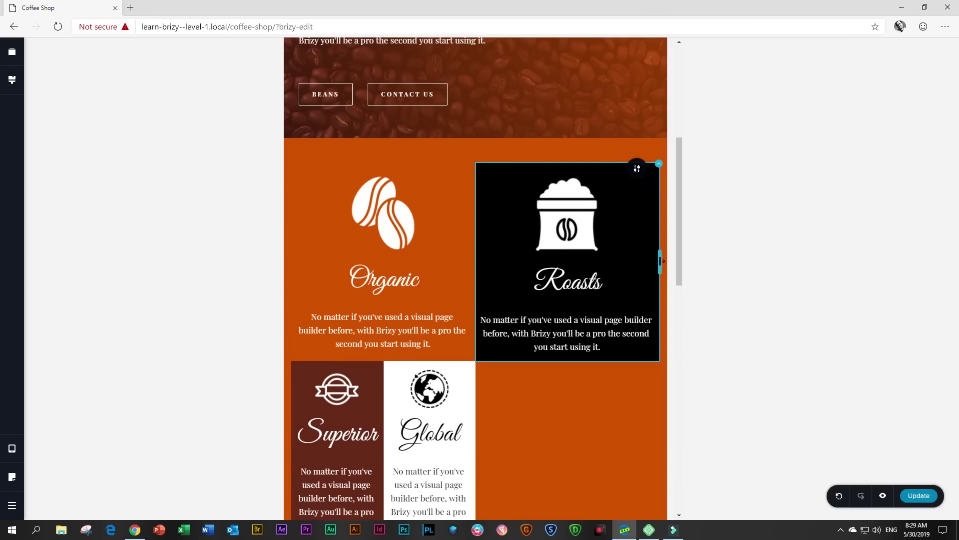
scroll(374, 392, "down", 2)
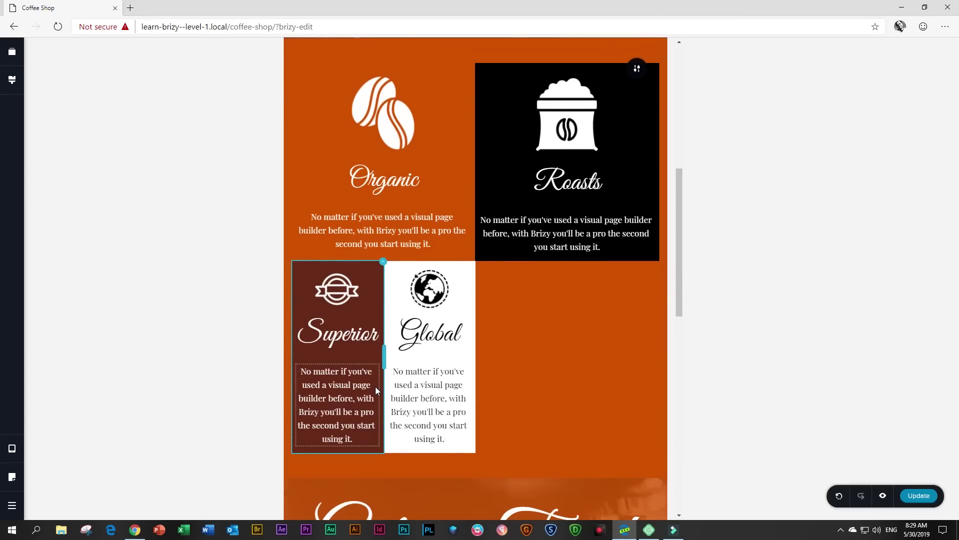
left_click_drag(383, 356, 477, 356)
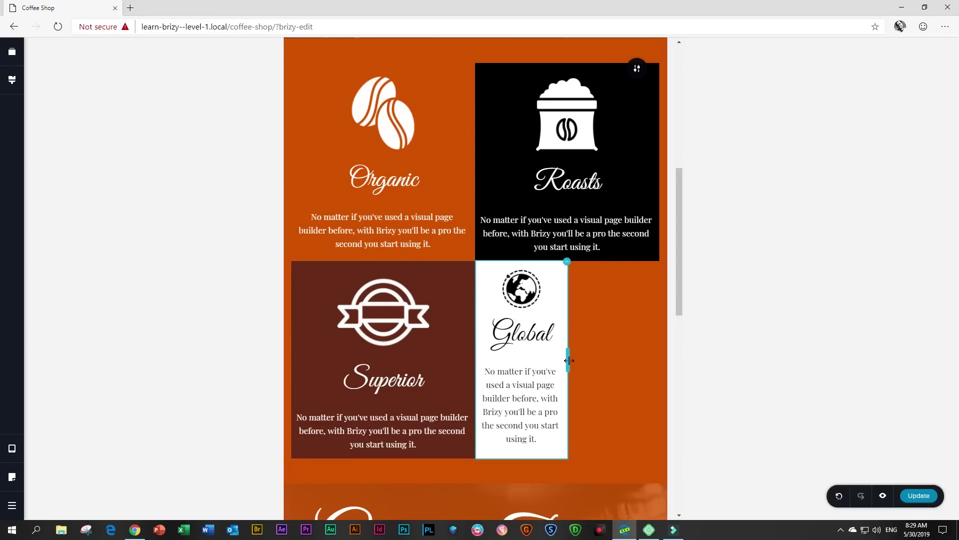
left_click_drag(569, 360, 660, 360)
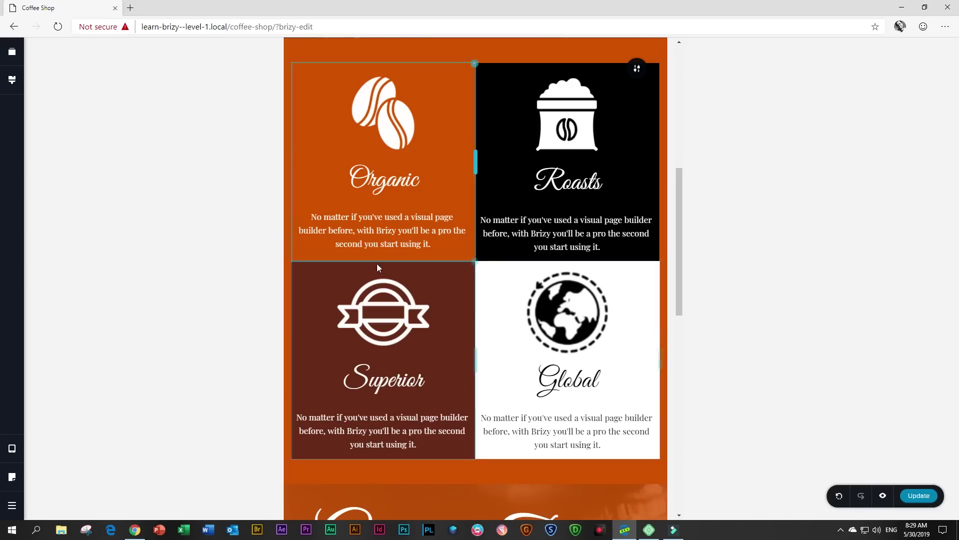
left_click(112, 352)
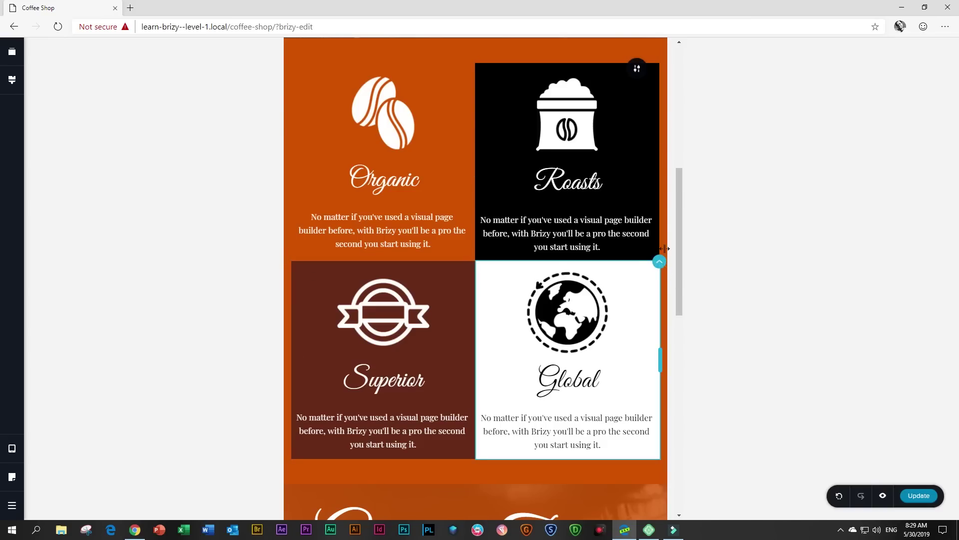
Reduce the padding of the coffee features block to 20 px in the tablet layout
scroll(380, 331, "up", 3)
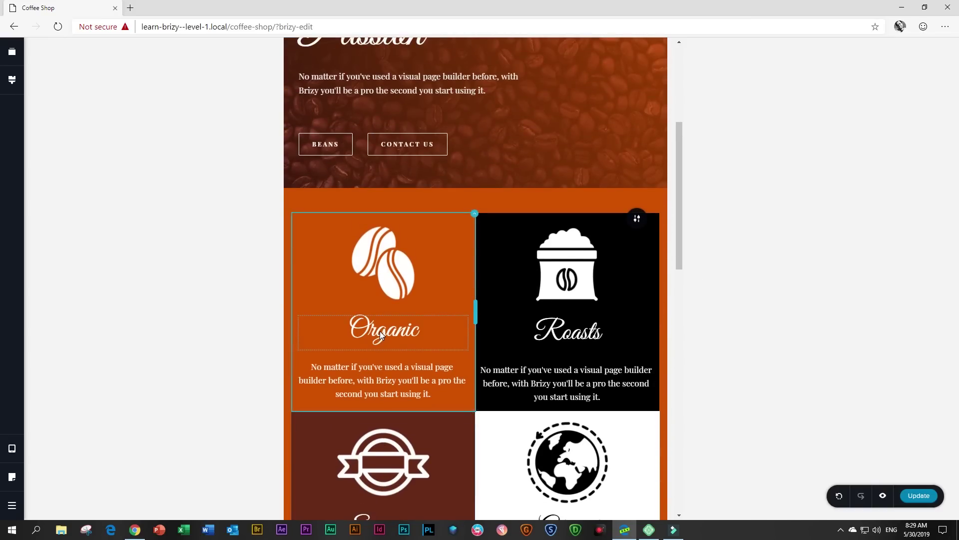
scroll(380, 331, "down", 3)
scroll(580, 272, "up", 1)
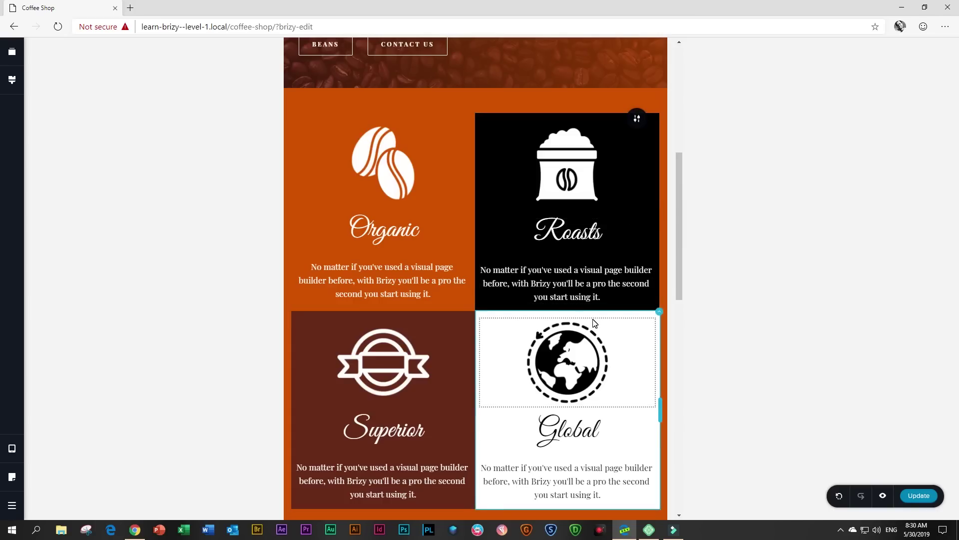
scroll(599, 434, "down", 2)
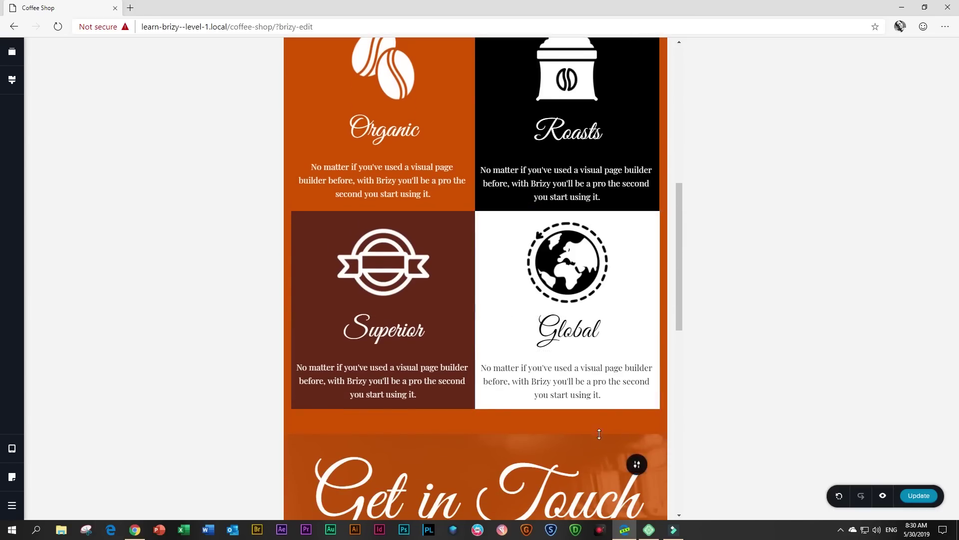
scroll(348, 160, "up", 2)
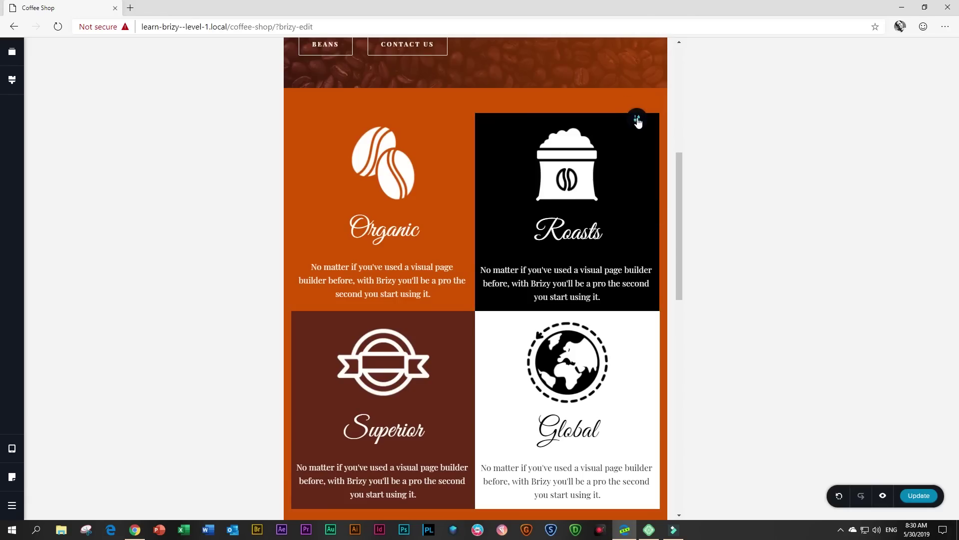
left_click(638, 121)
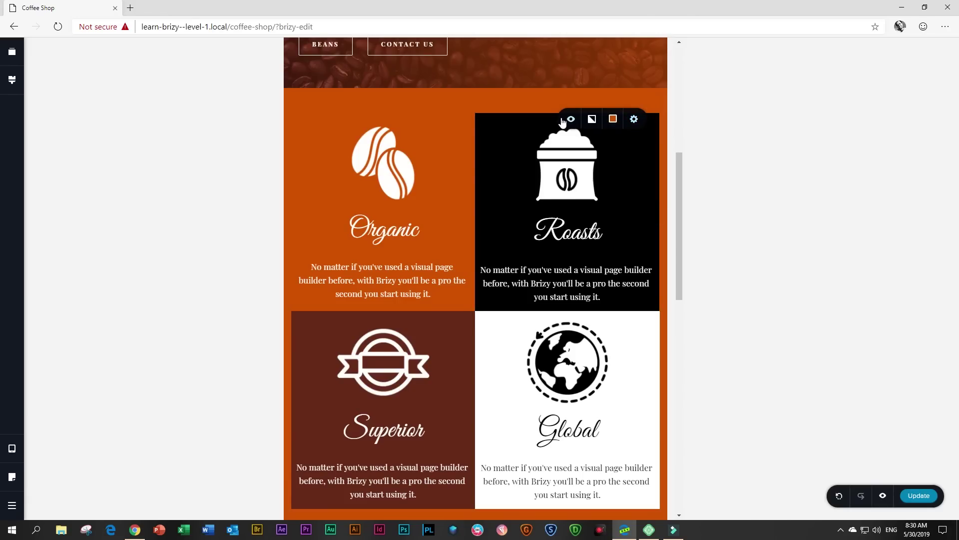
left_click(634, 121)
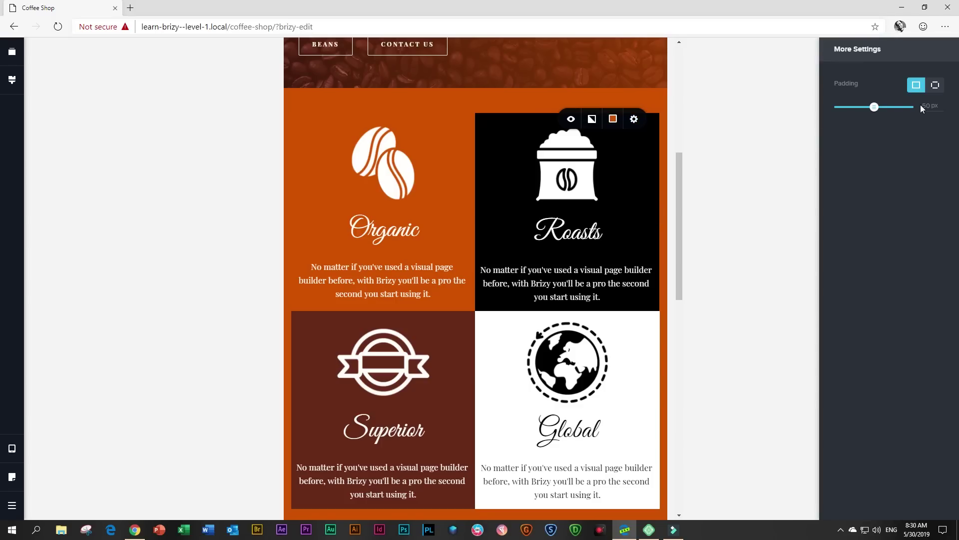
left_click_drag(874, 107, 853, 109)
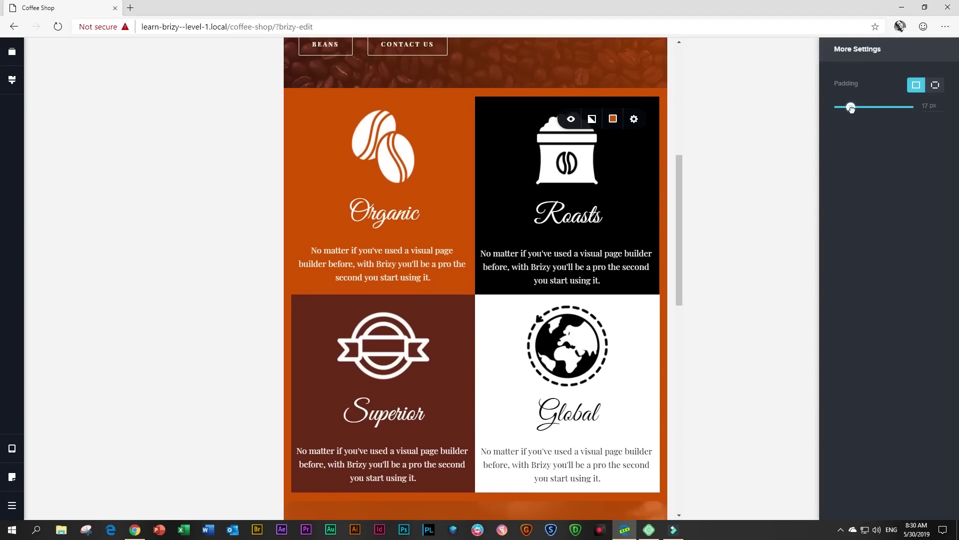
left_click_drag(853, 109, 854, 108)
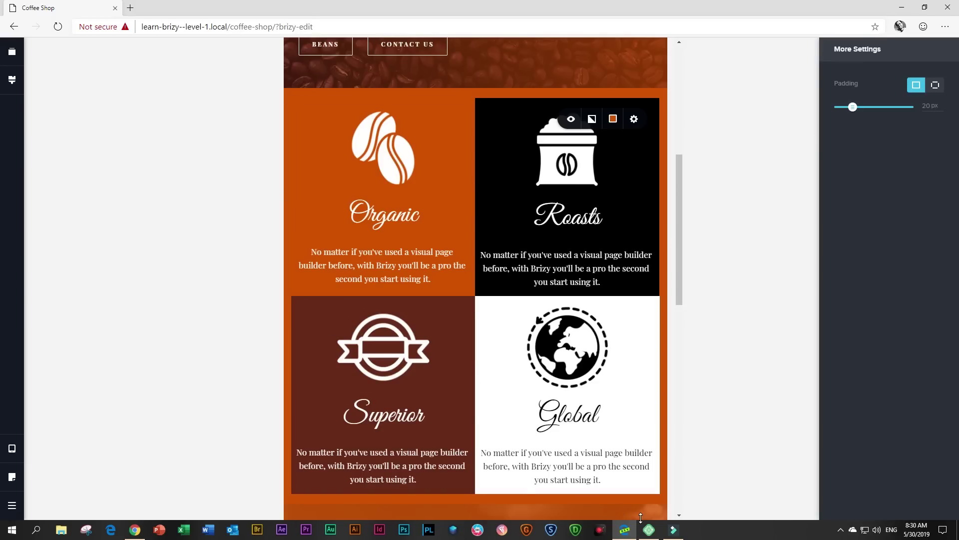
Try a solid white #FFFFFF overlay on the coffee features block and undo it
left_click(614, 121)
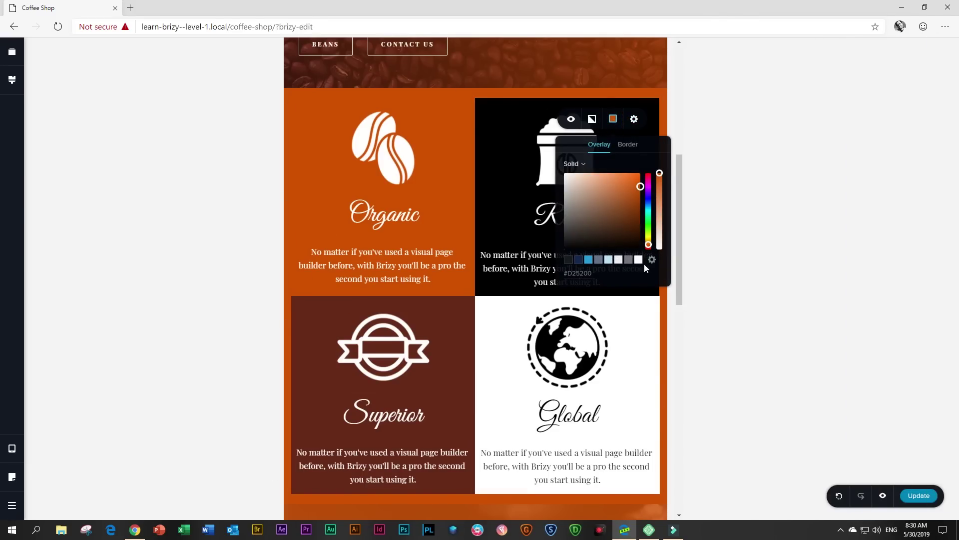
left_click(639, 260)
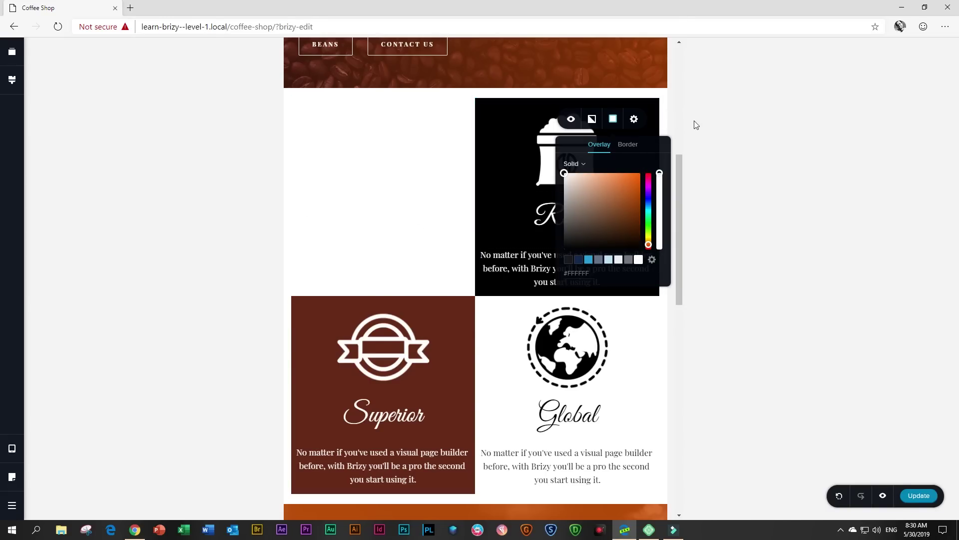
left_click(709, 133)
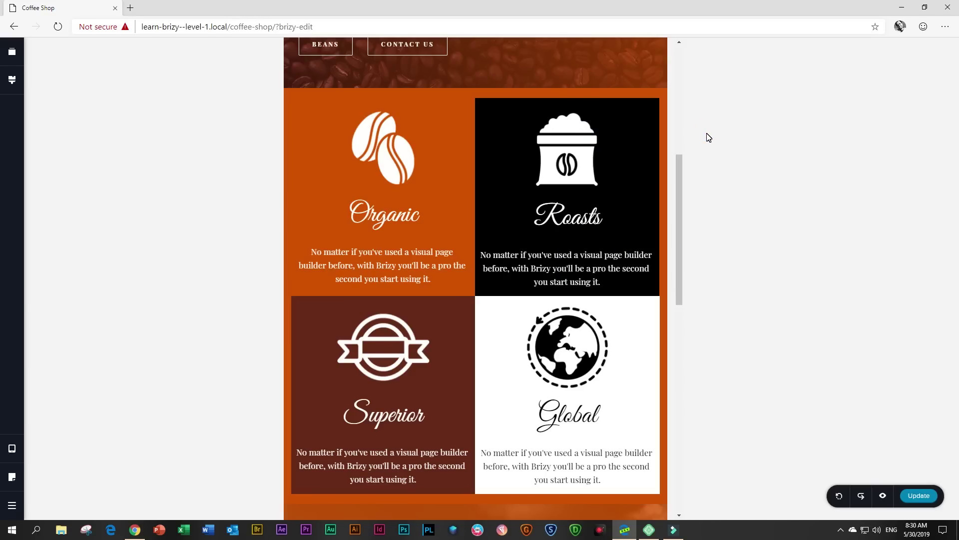
Check how the stacked feature columns look in the mobile layout and the two-by-two grid in the tablet layout
left_click(13, 452)
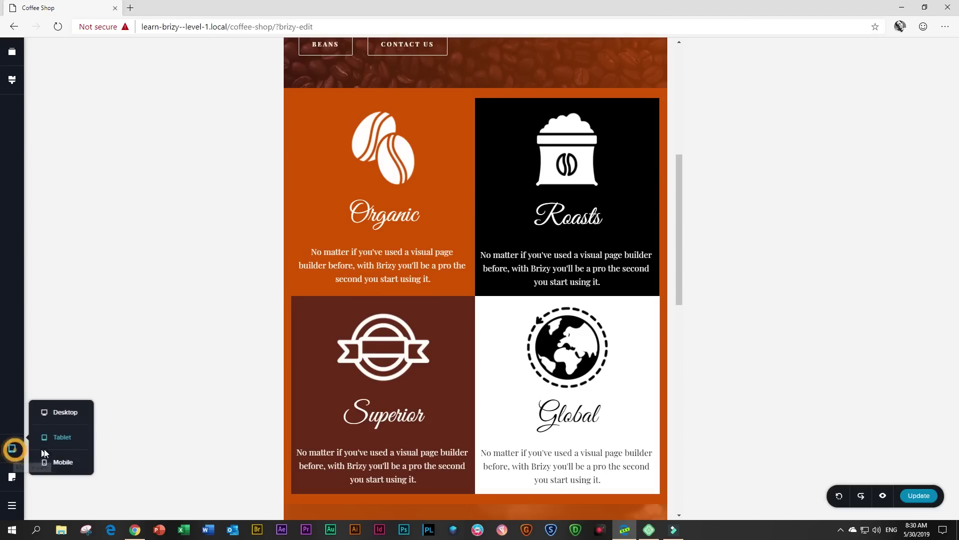
left_click(46, 462)
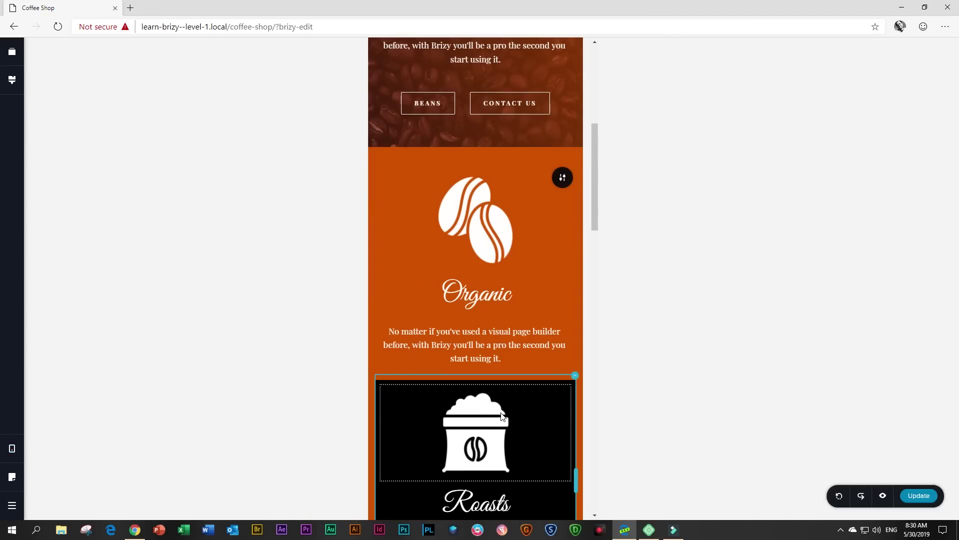
scroll(503, 411, "down", 10)
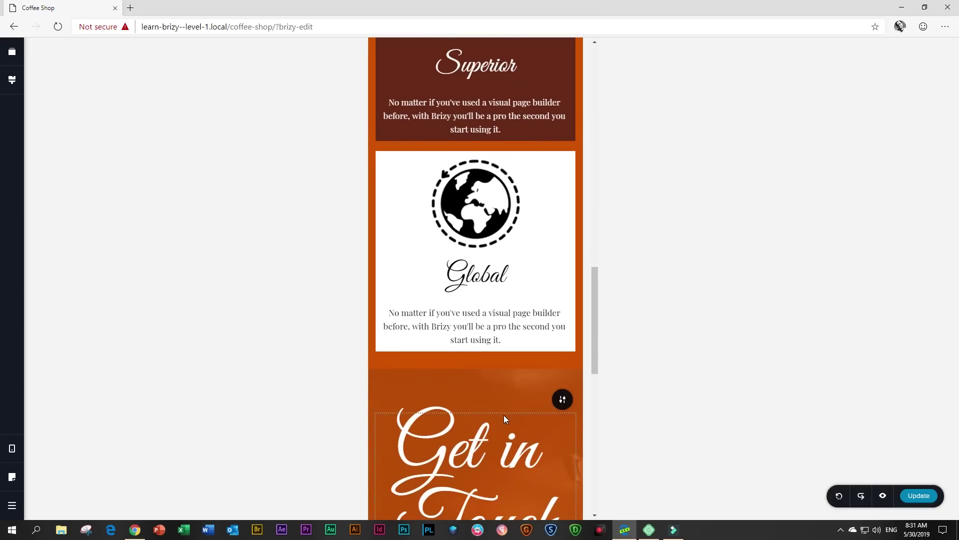
scroll(504, 414, "up", 12)
left_click(12, 448)
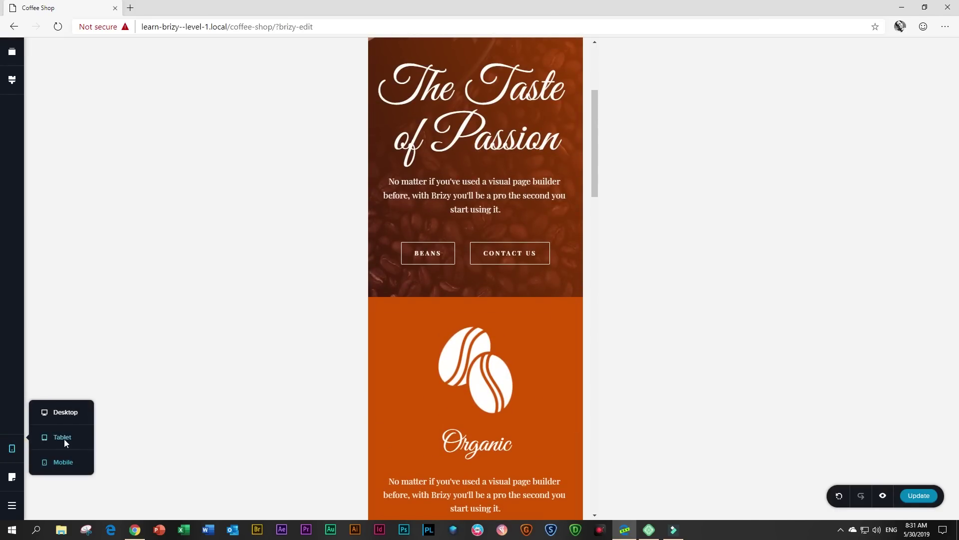
left_click(64, 439)
scroll(287, 386, "down", 4)
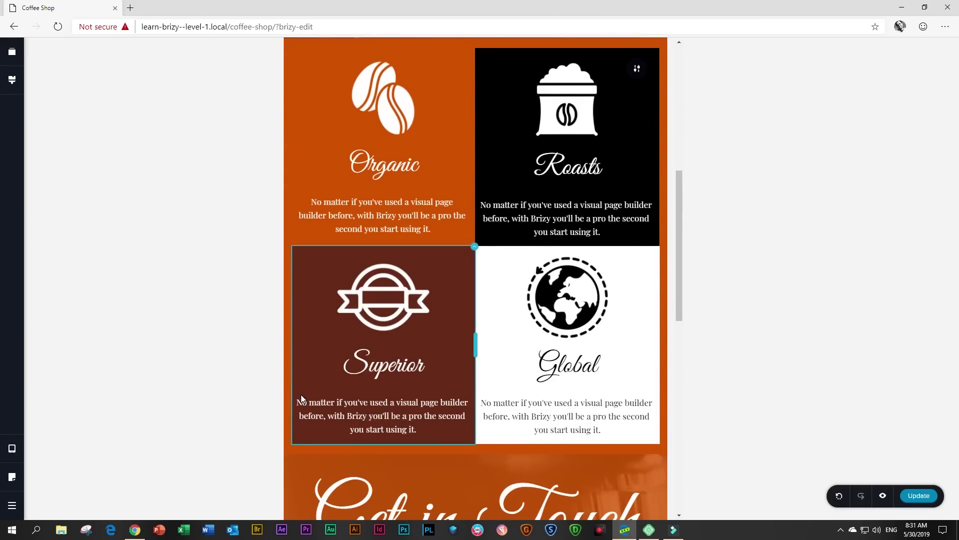
scroll(301, 394, "up", 2)
Return the page to the desktop layout and save the changes
left_click(12, 448)
left_click(56, 415)
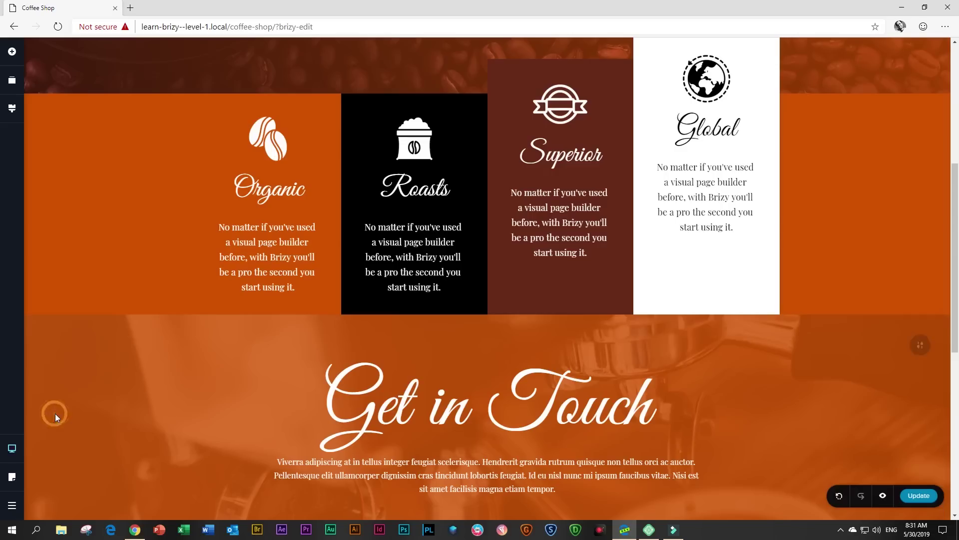
scroll(316, 390, "up", 3)
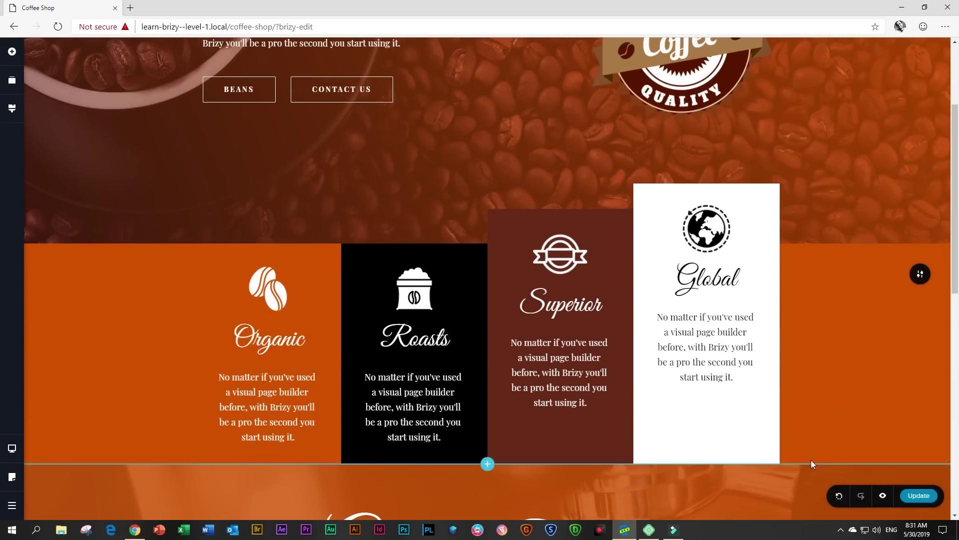
left_click(911, 498)
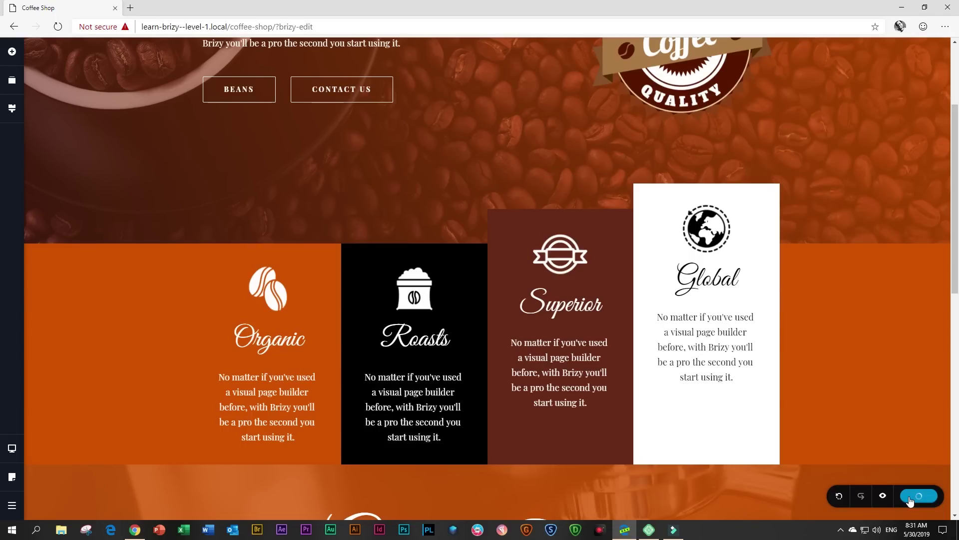
Preview the Coffee Shop page and examine the entrance animations of the hero and the staggered feature columns
left_click(883, 497)
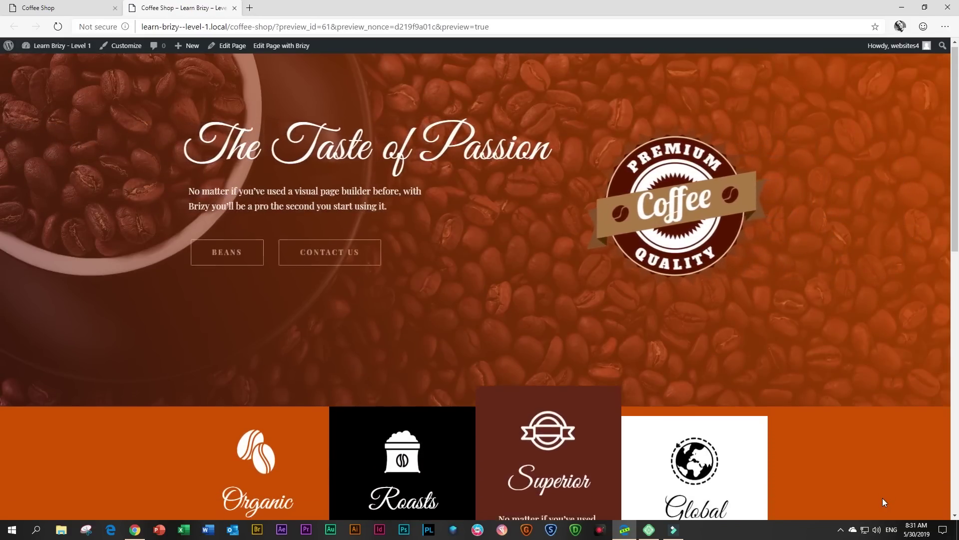
scroll(858, 449, "down", 4)
scroll(859, 459, "up", 4)
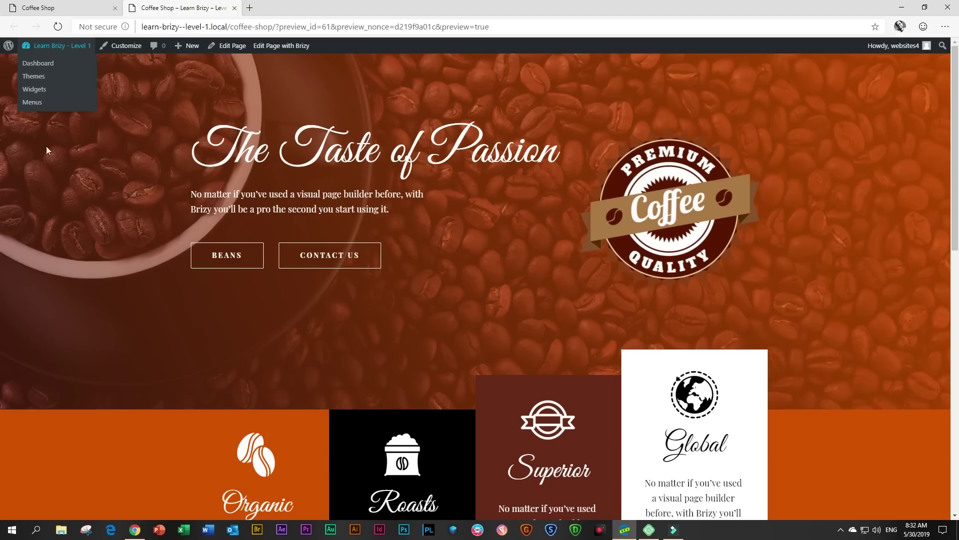
left_click(59, 27)
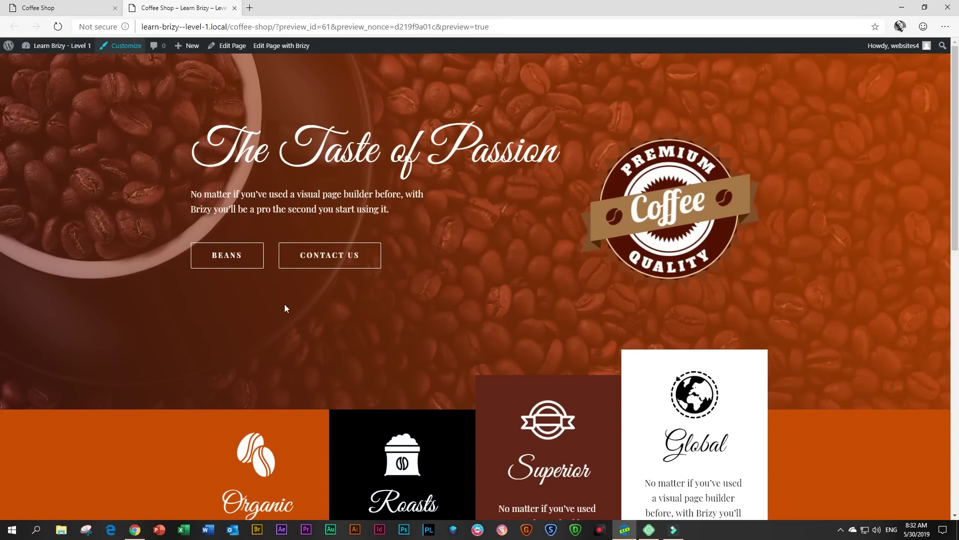
scroll(298, 325, "down", 2)
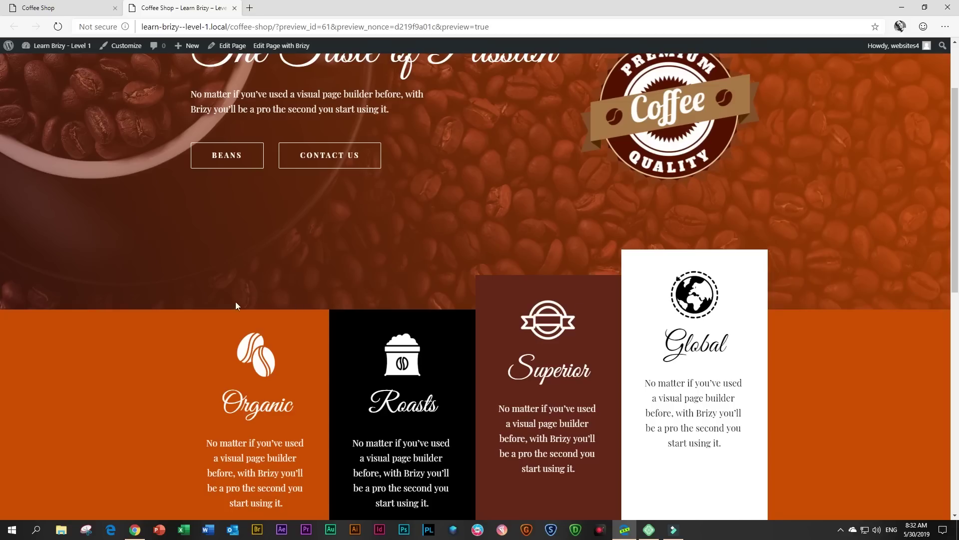